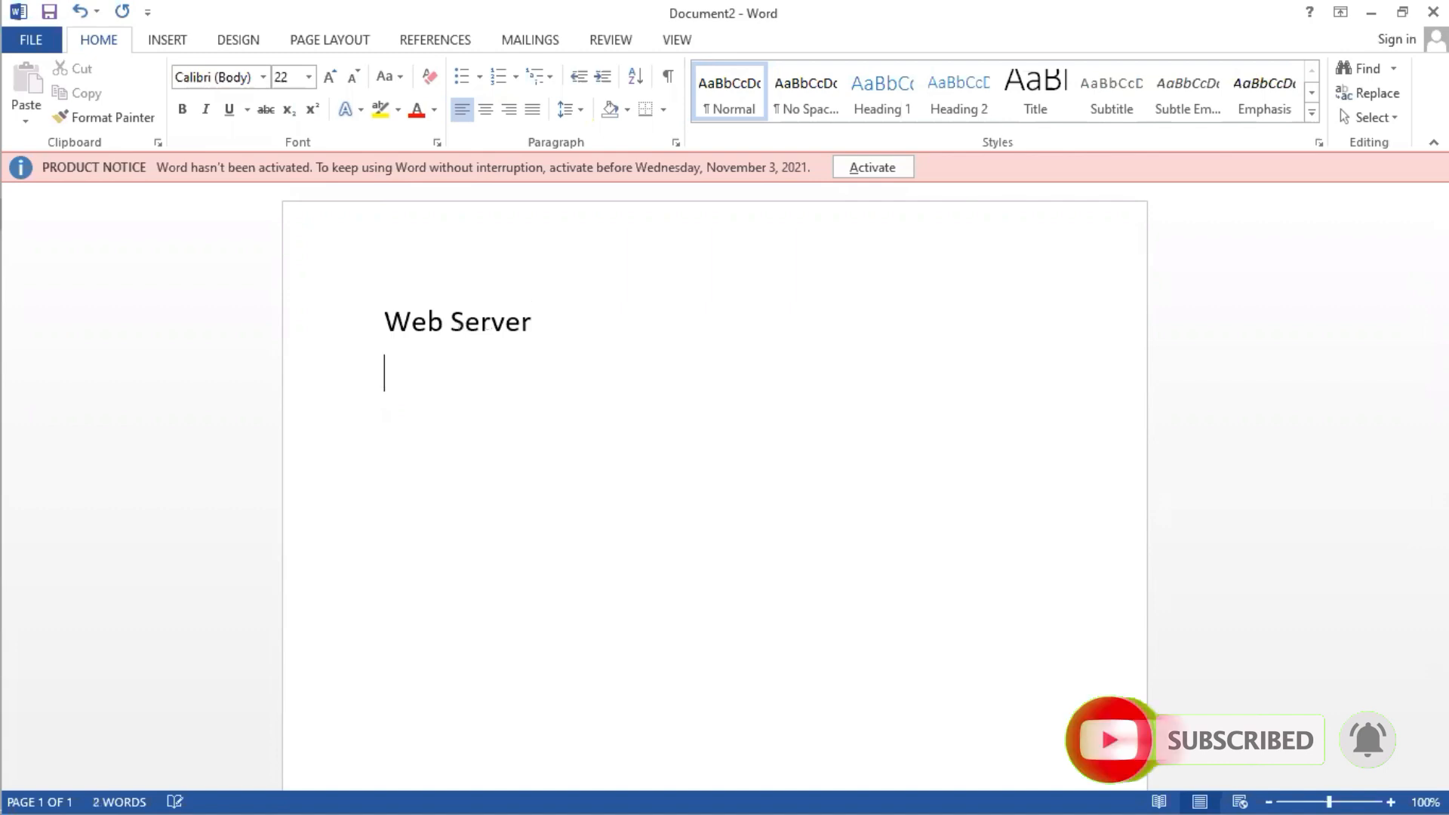
Add the lines "PHP Script" and "Database Server" below the "Web Server" line
text(PHP)
key(Return)
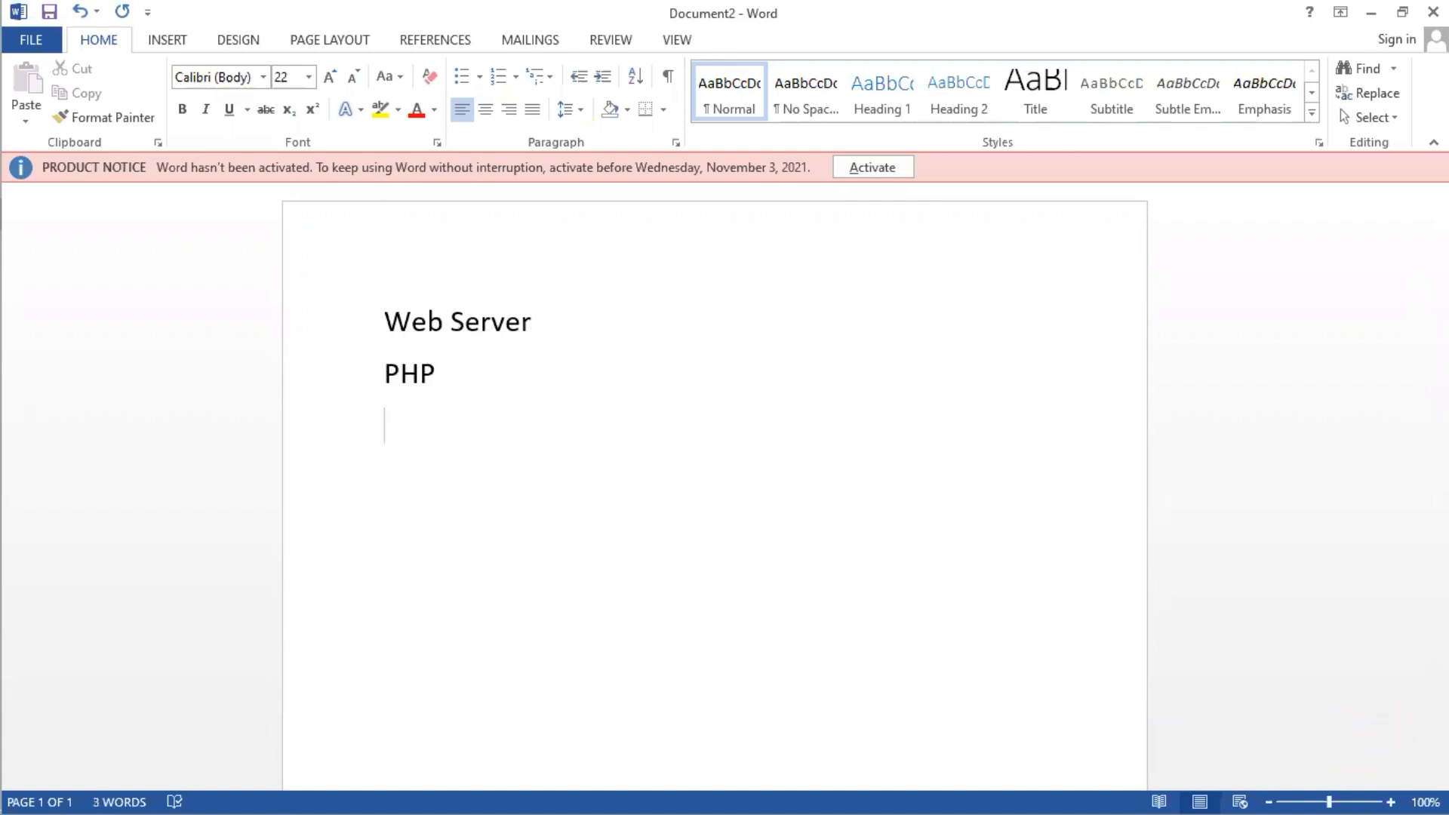
key(Up)
key(End)
text(Script)
key(Down)
text(Mysql)
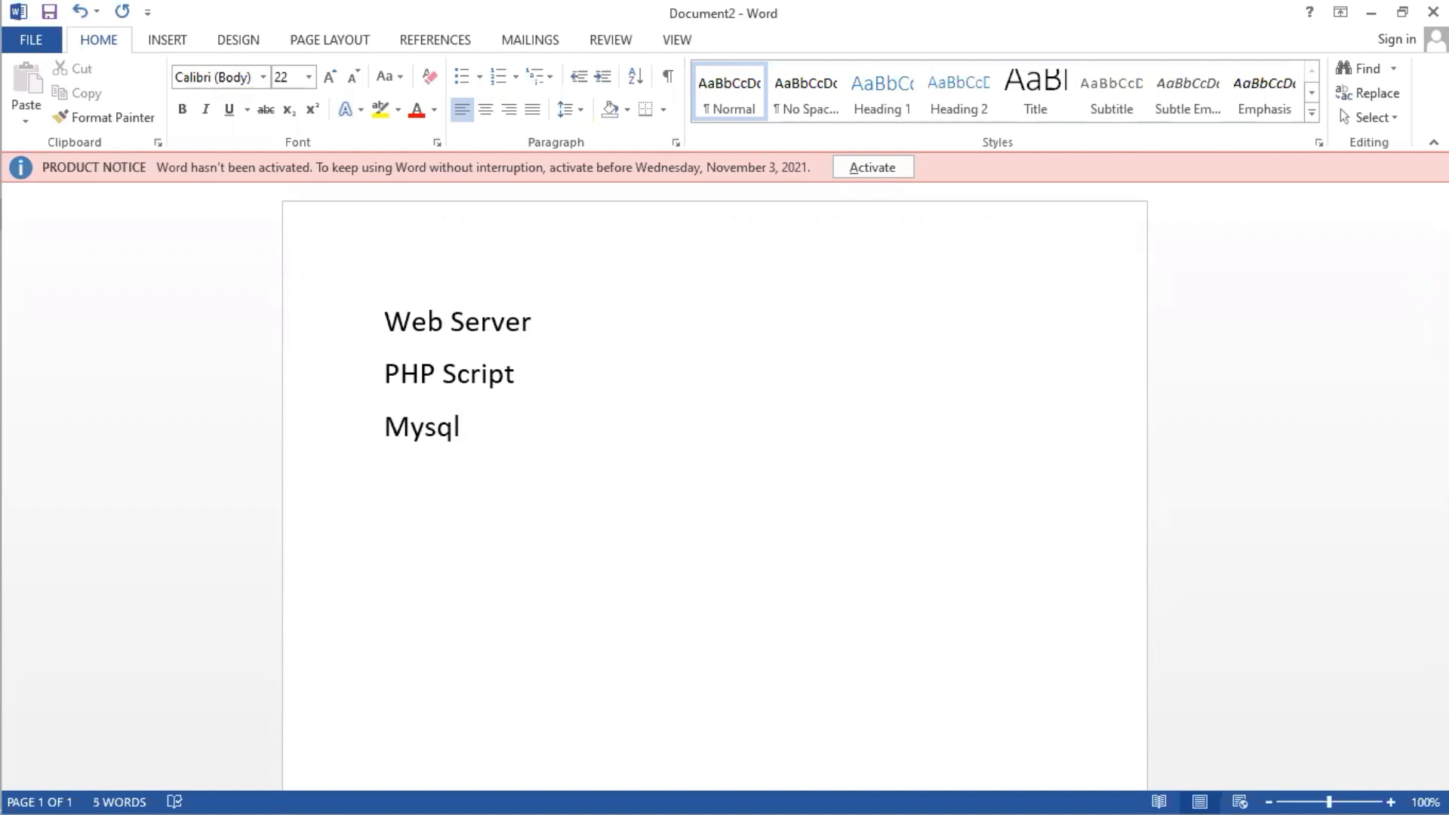
key(ctrl+BackSpace)
text(Data)
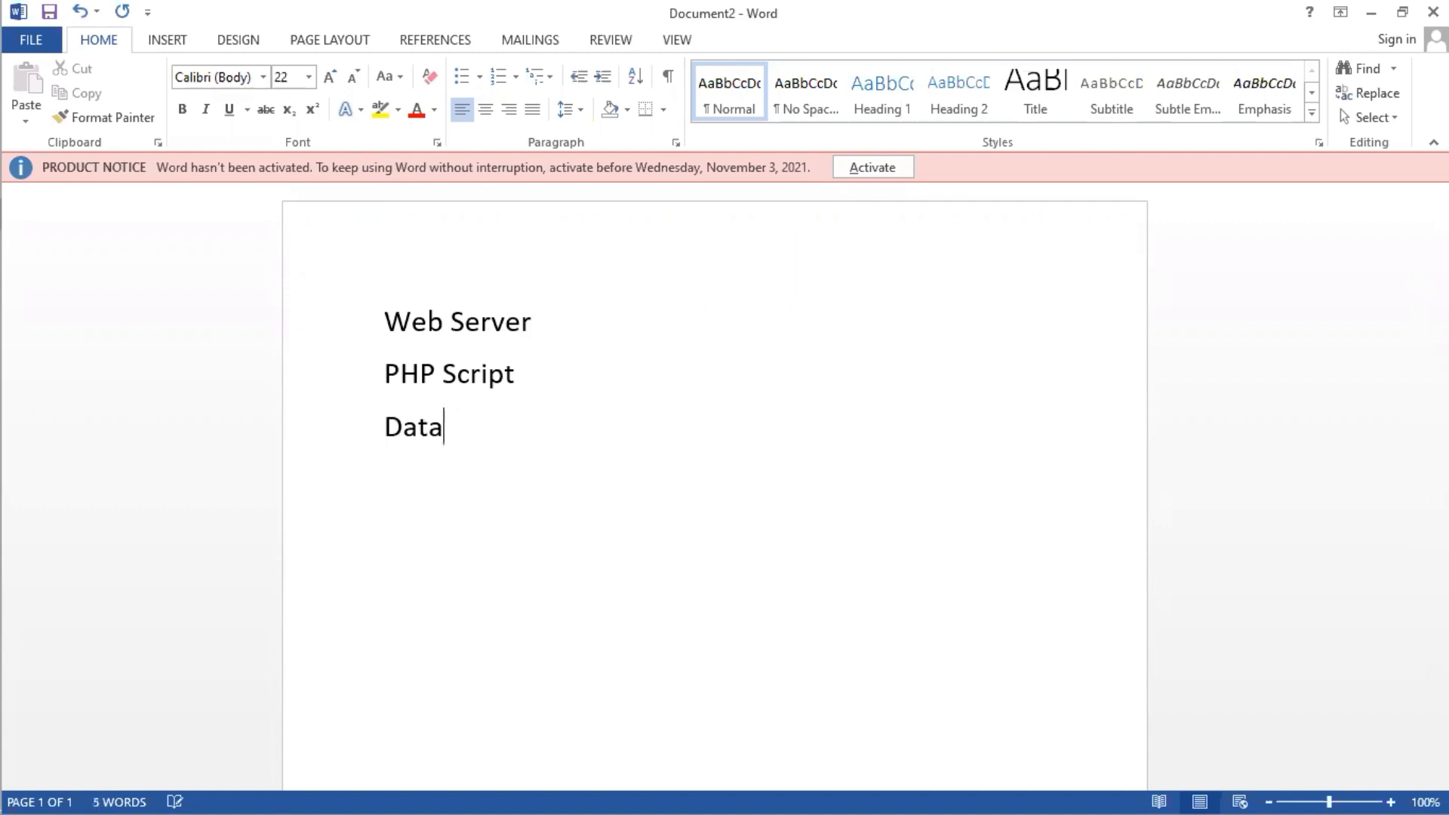
text(base Serve)
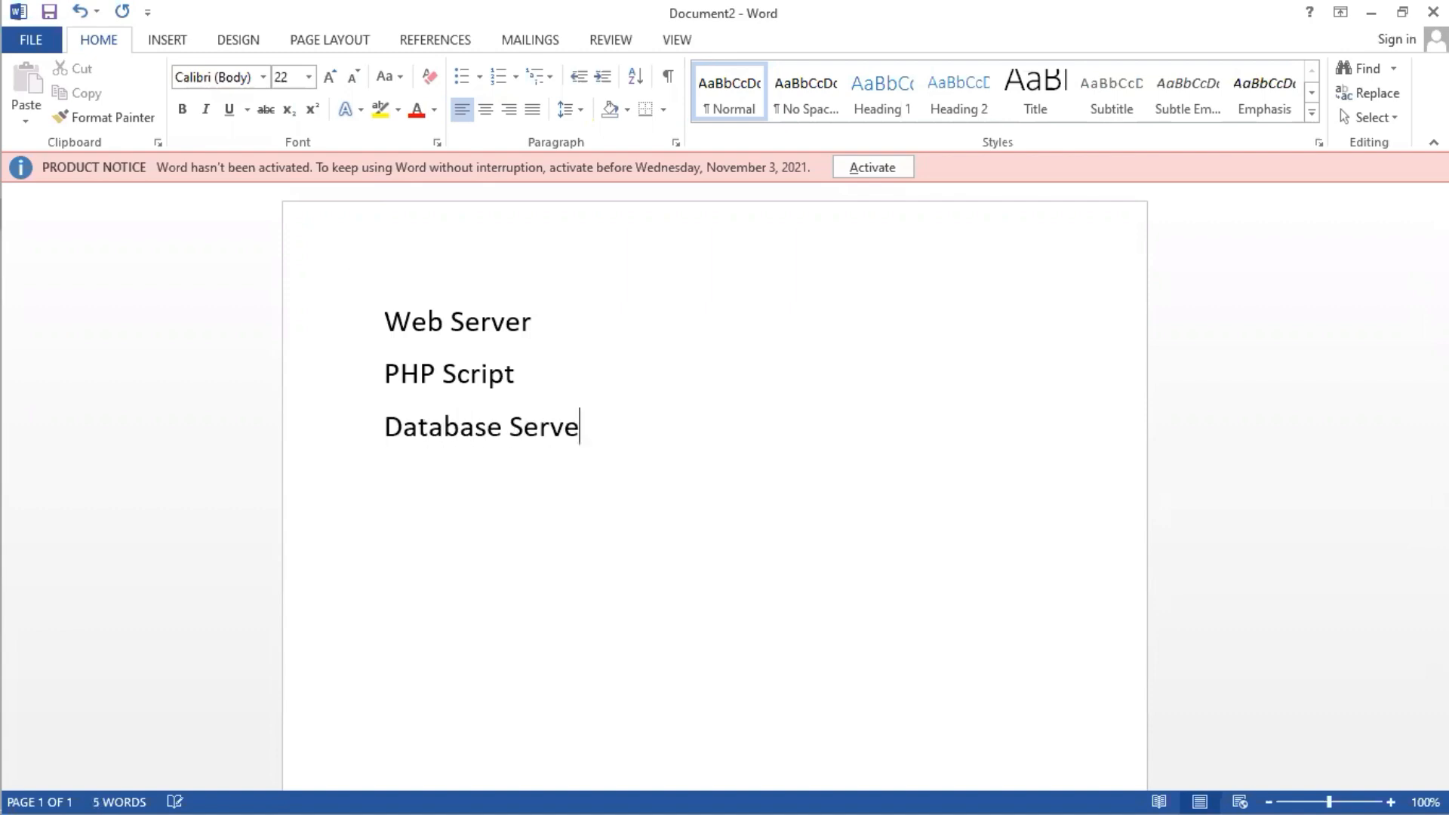
text(r)
Append "- Apache" to the Web Server line and "- Mysql" to the Database Server line
key(Up)
key(Up)
text(- Apc)
key(BackSpace)
text(ache)
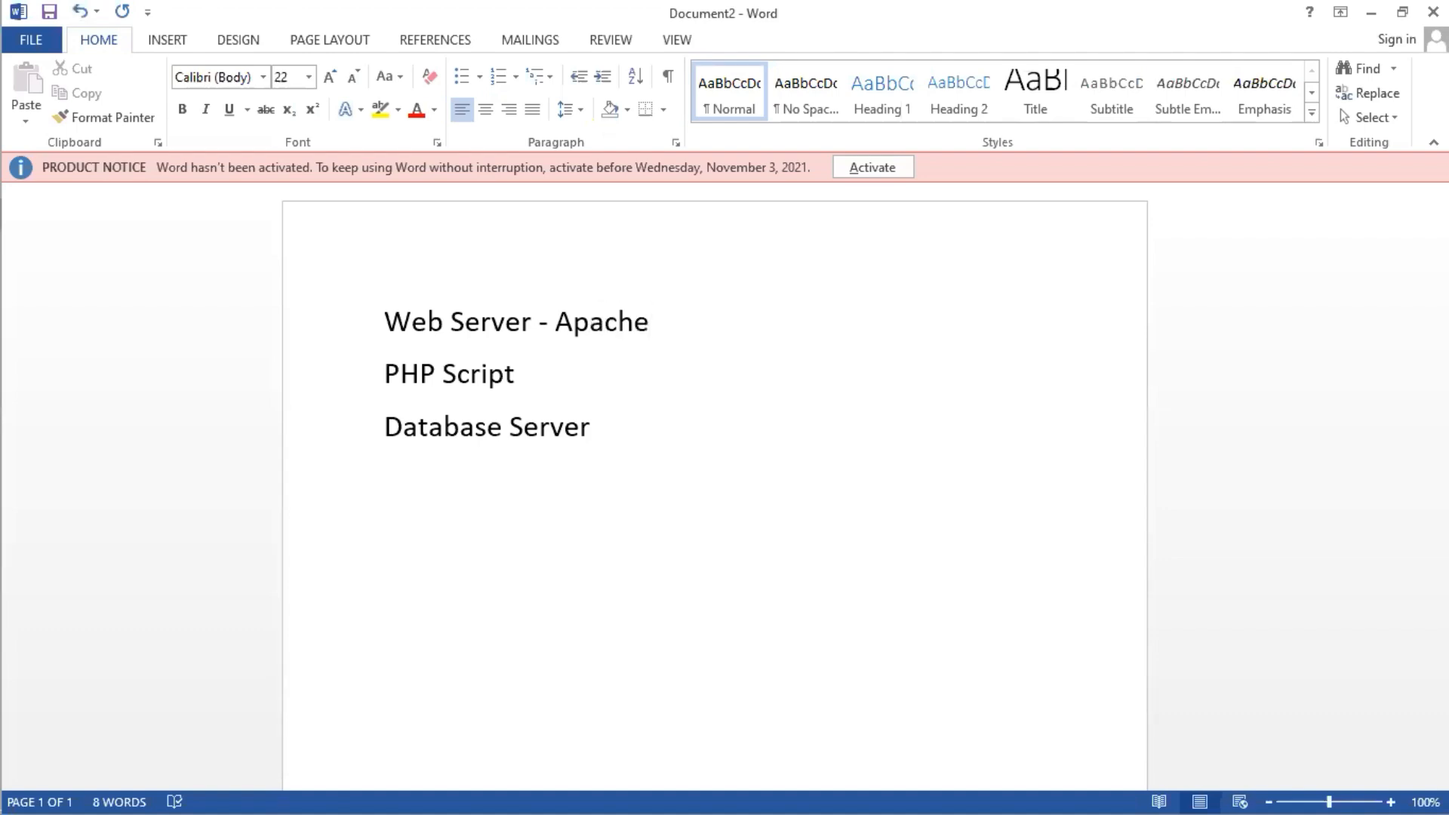
key(Down)
key(Down)
text(- Mysql)
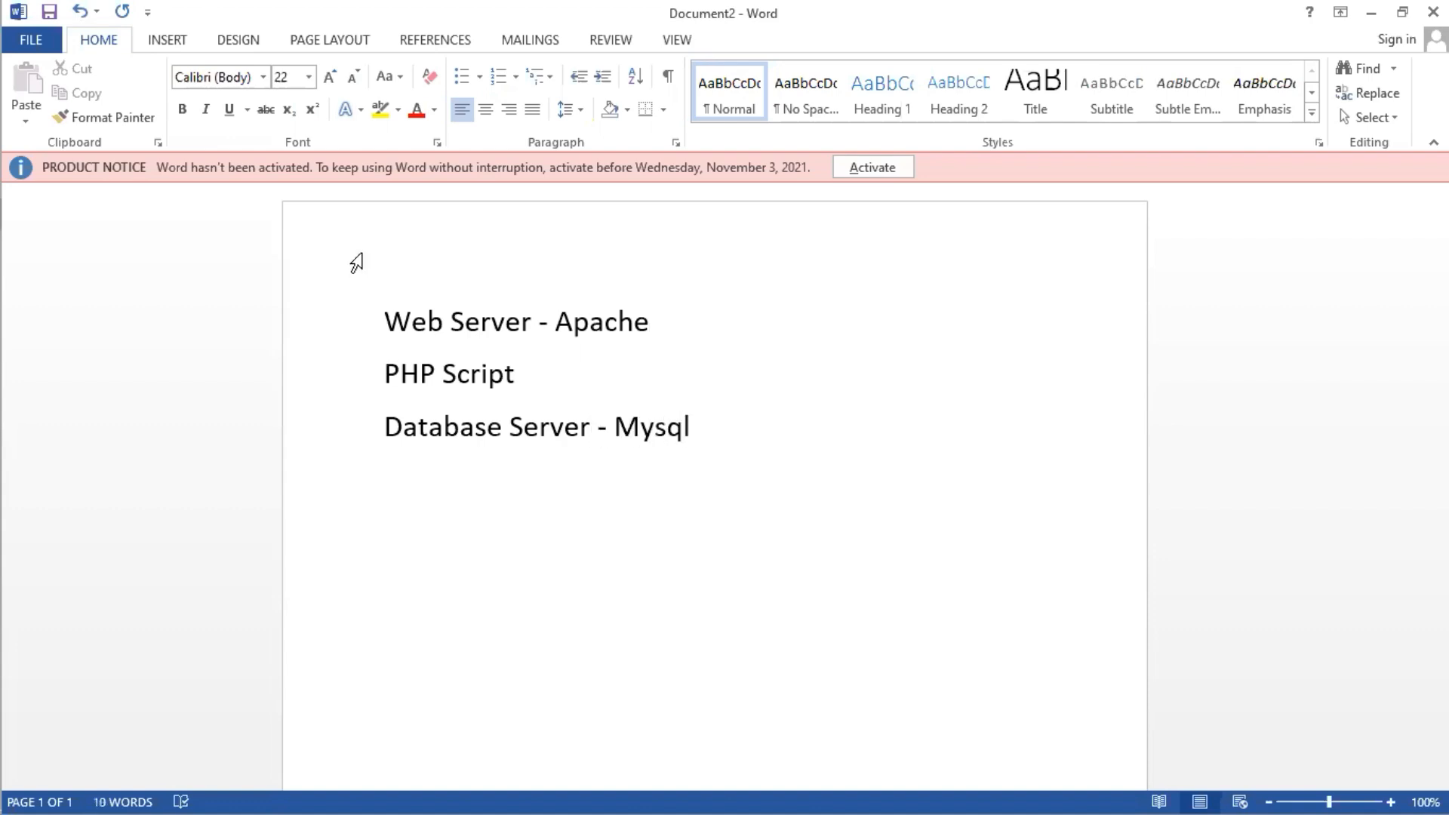
Highlight all three lines from "Web Server - Apache" through "Database Server - Mysql"
key(ctrl+shift+Left)
key(Up)
key(Up)
key(ctrl+Left)
key(Down)
key(Up)
key(Home)
key(shift+Down)
key(shift+Down)
key(shift+Down)
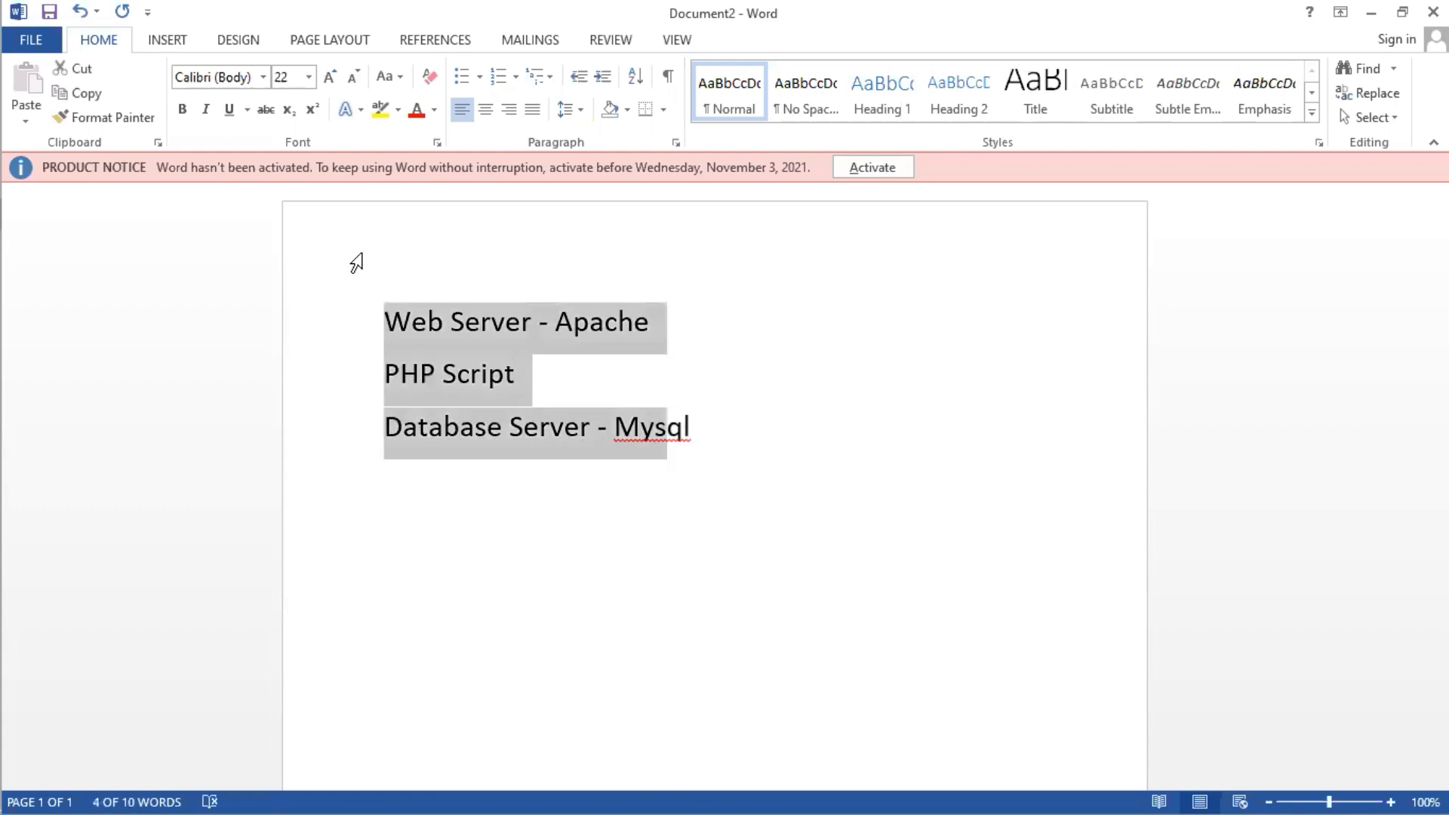
key(shift+End)
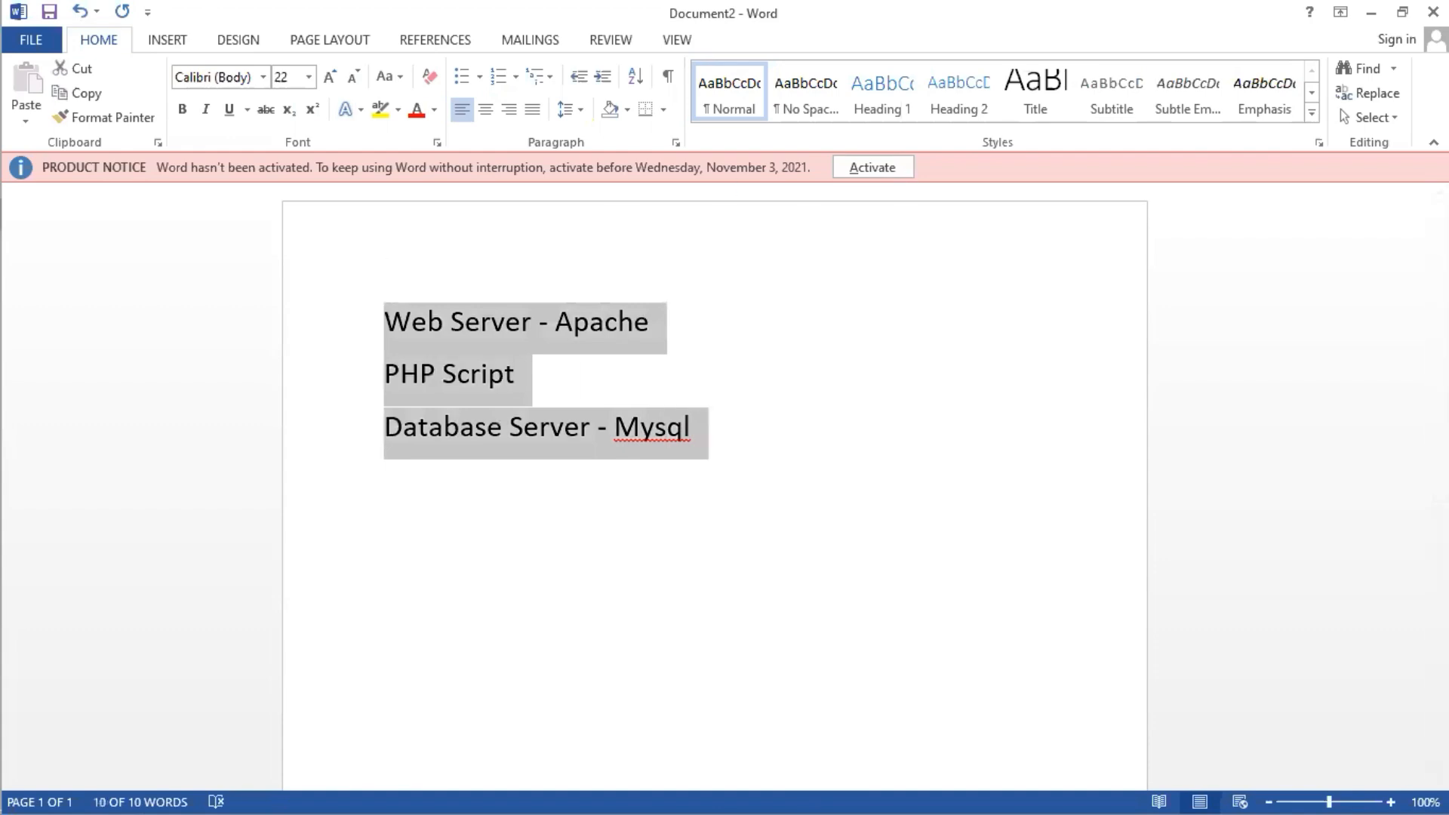
Below the three lines, leave a blank line and list "WampServer", "Xamp Server" and "Lamp" on separate lines
key(alt+Tab)
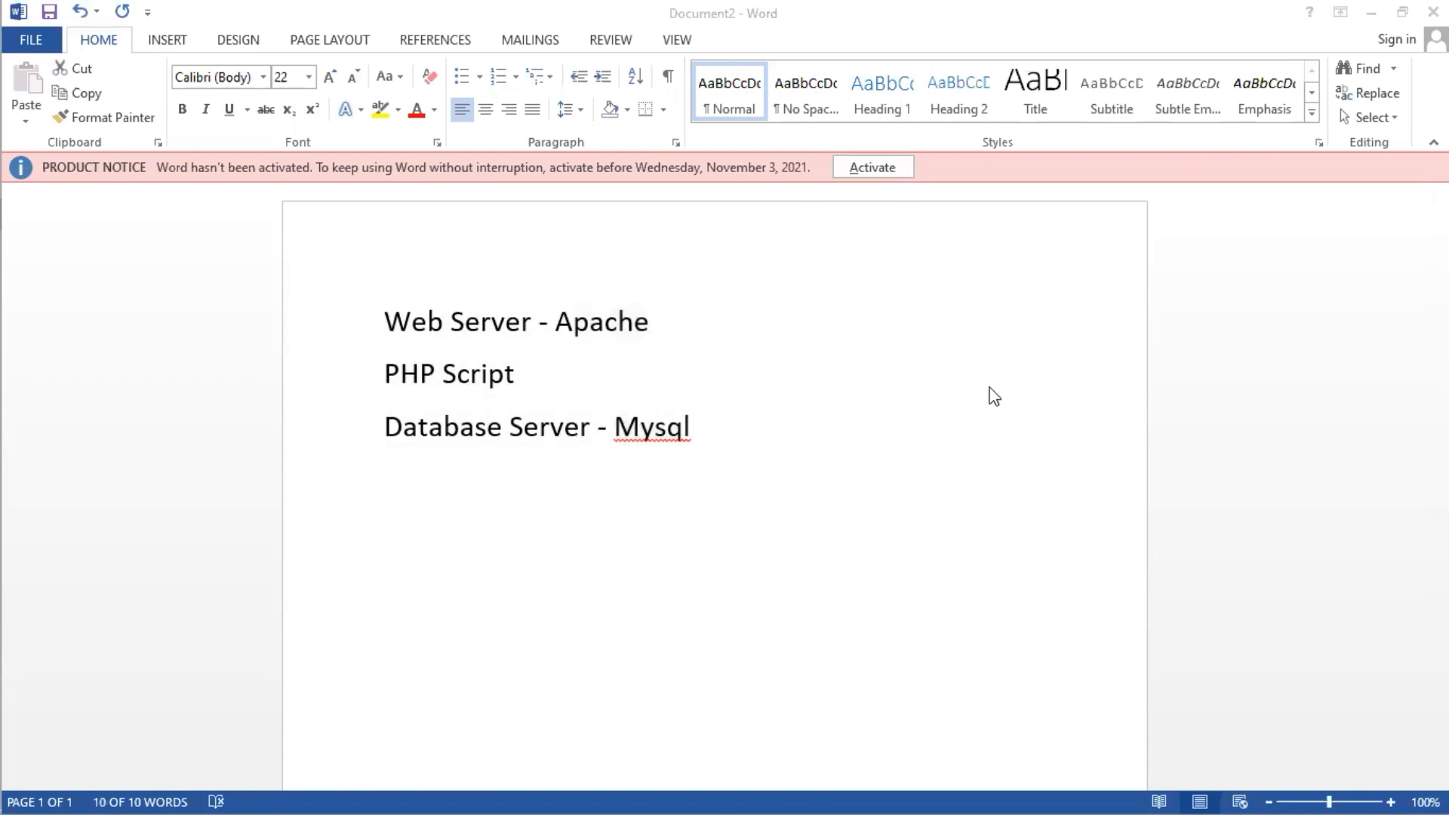
key(alt+Tab)
key(Down)
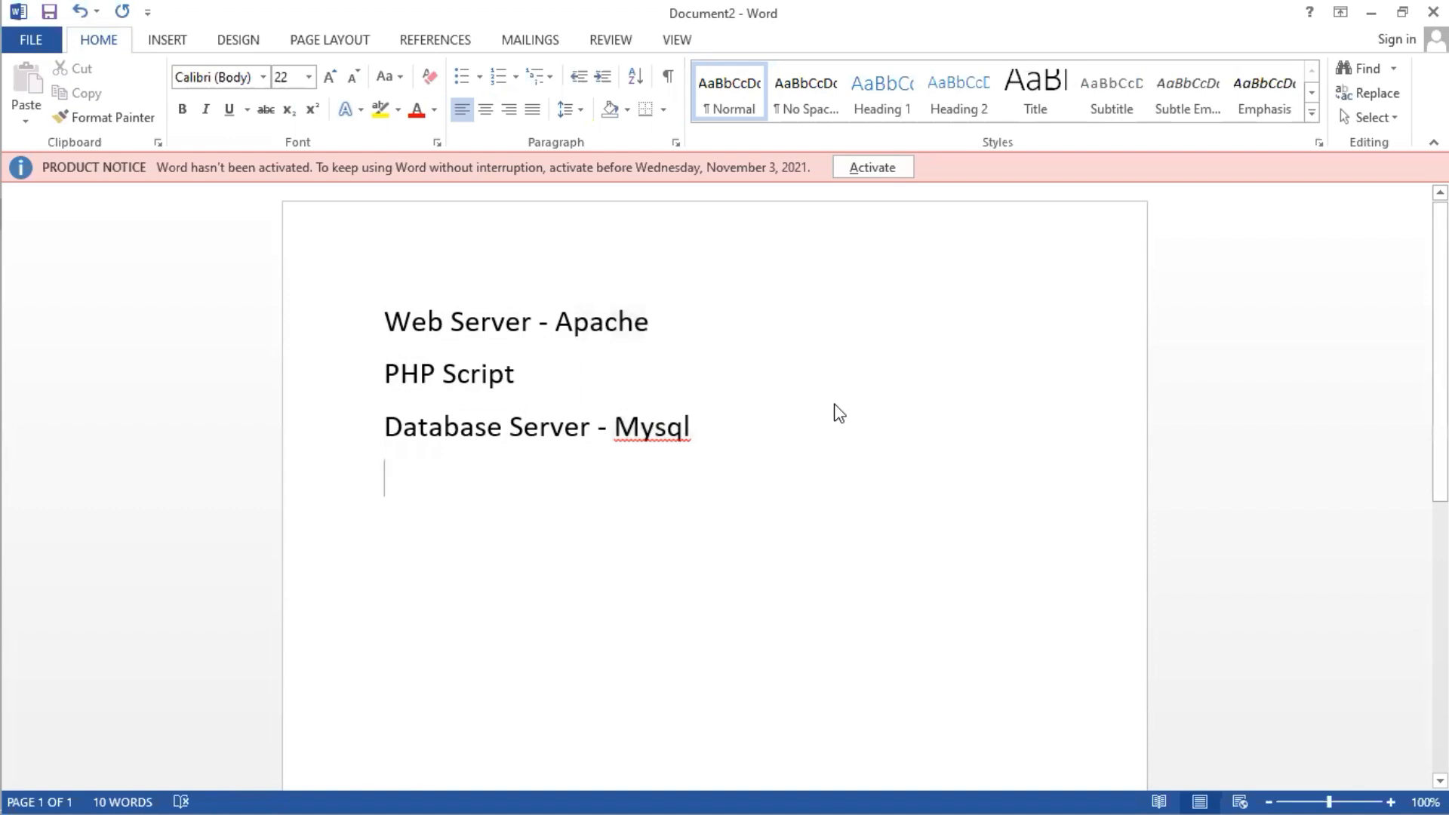
key(Return)
text(Wamp)
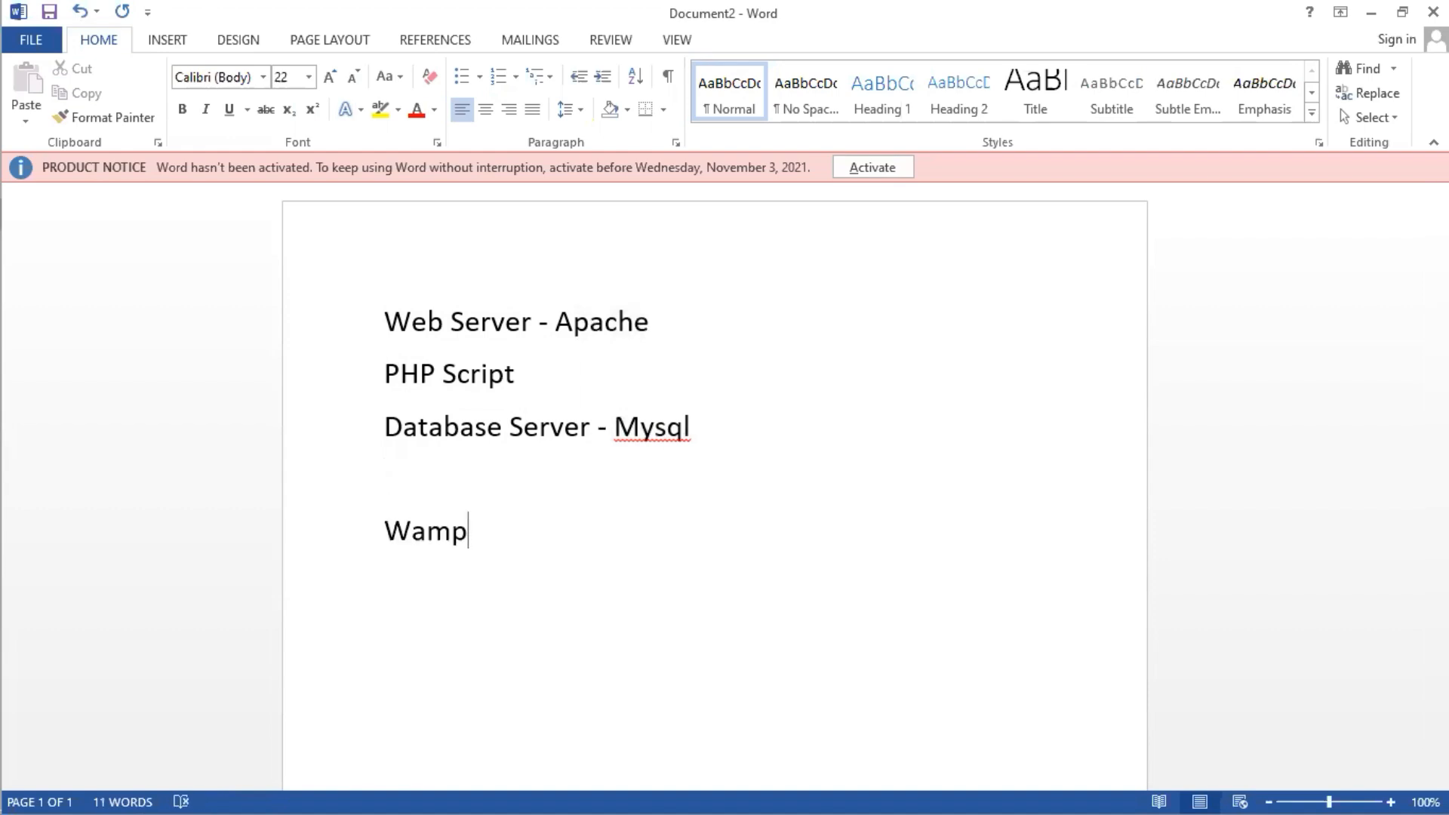
text(Server)
key(Return)
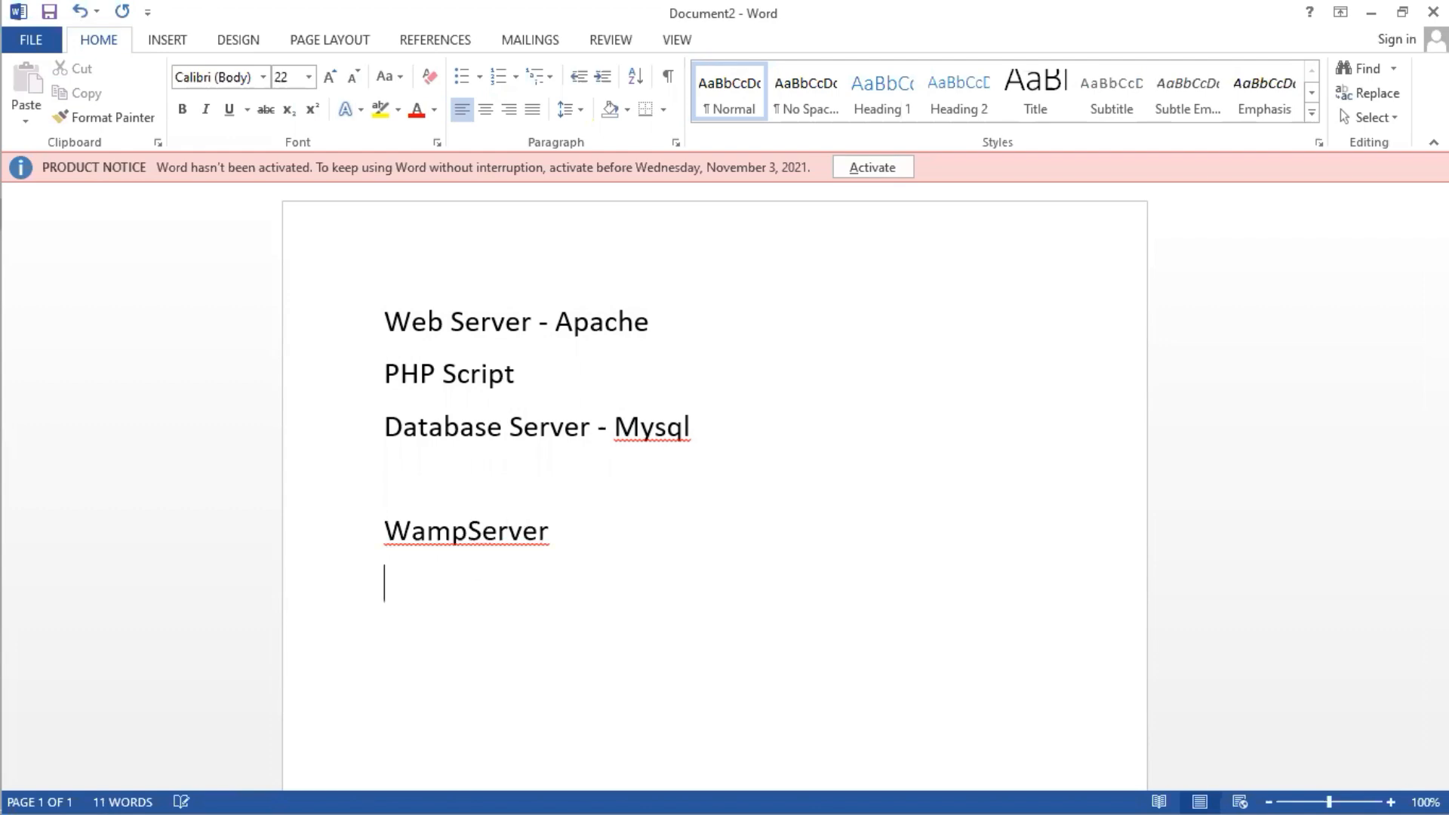
text(Xamp Server)
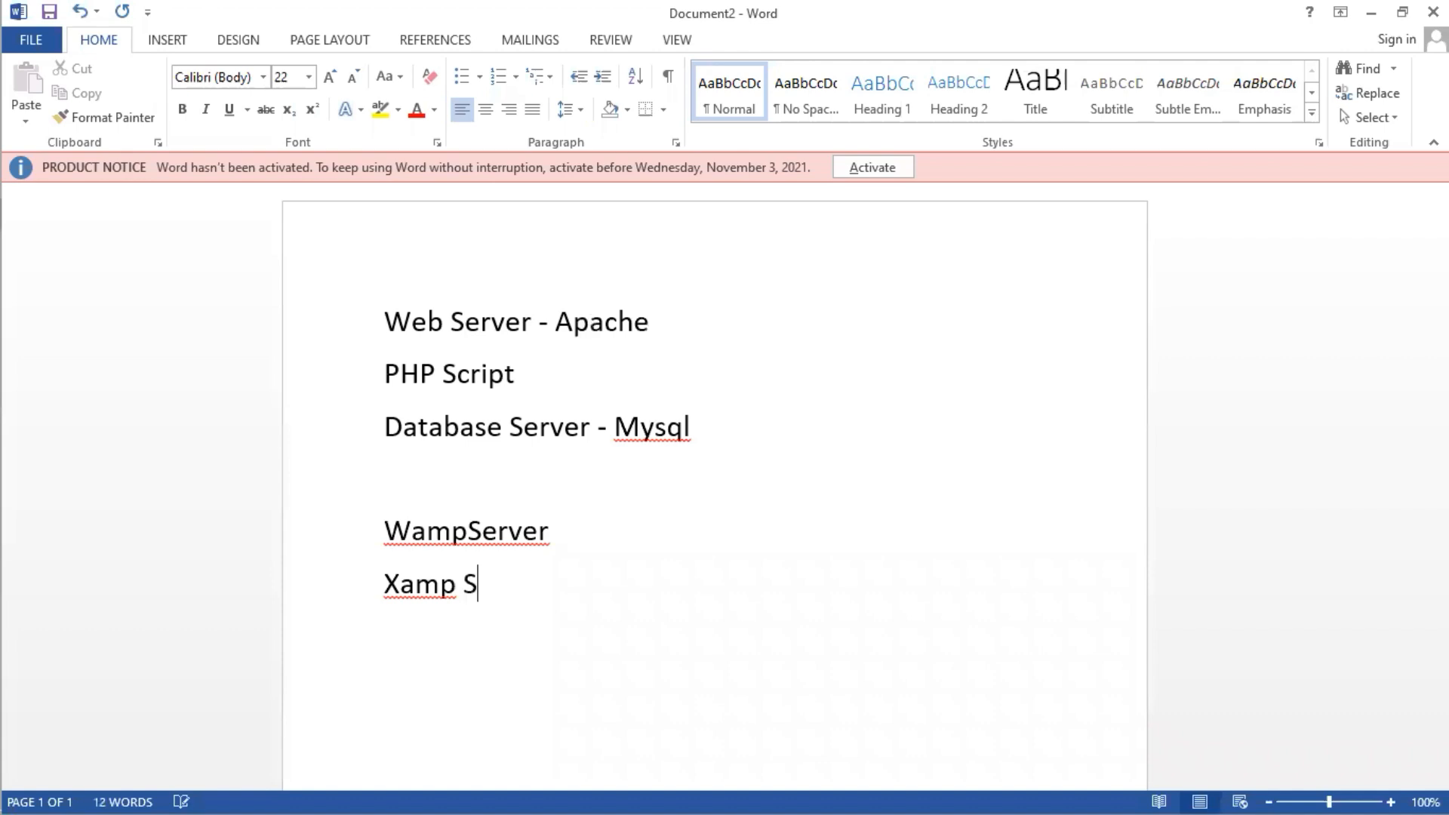
key(Return)
text(Lamp)
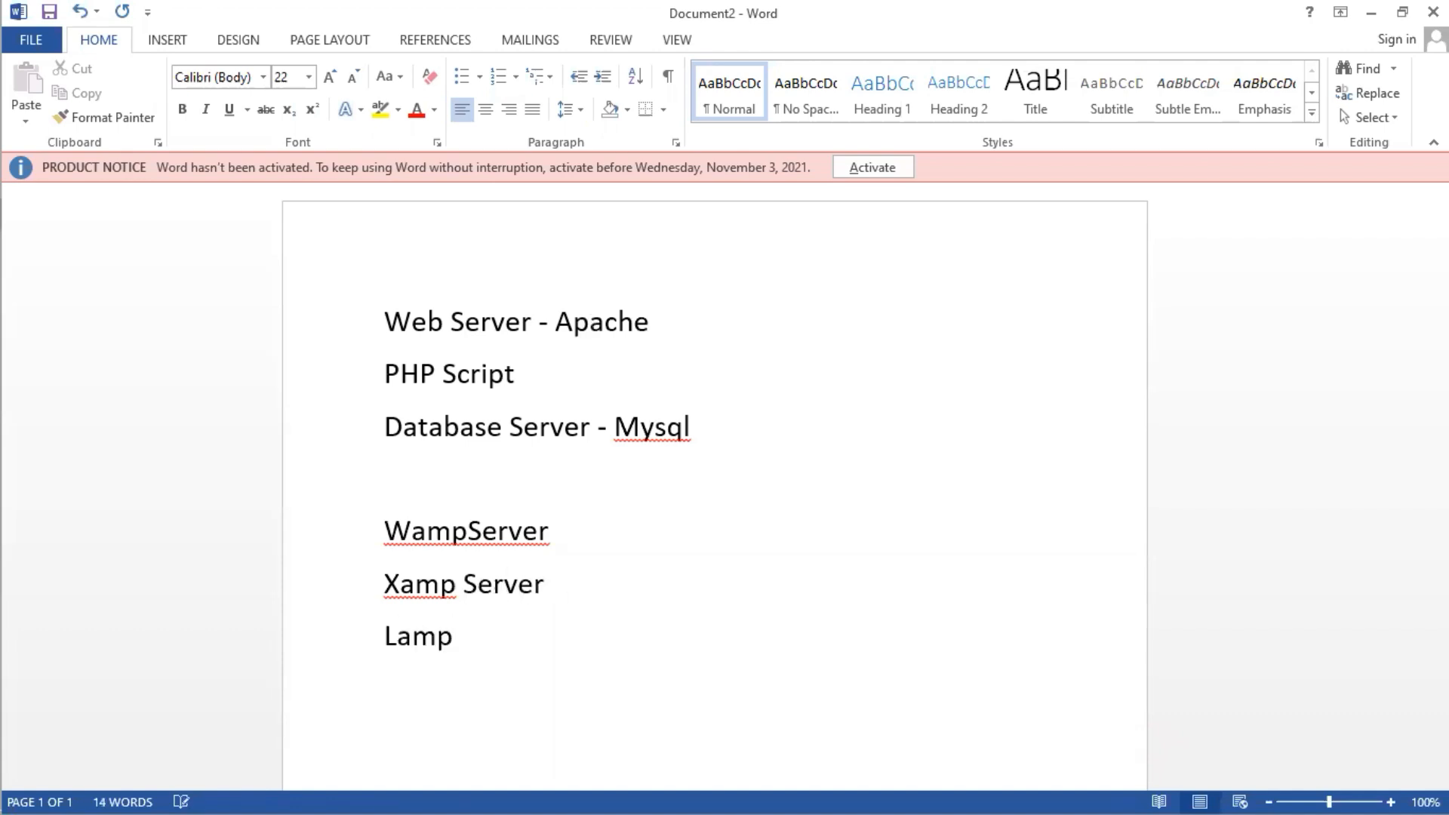
Delete all the text in the document
key(shift+Up)
key(shift+Up)
key(shift+Up)
key(shift+Up)
key(shift+Up)
key(shift+Up)
key(shift+Up)
key(BackSpace)
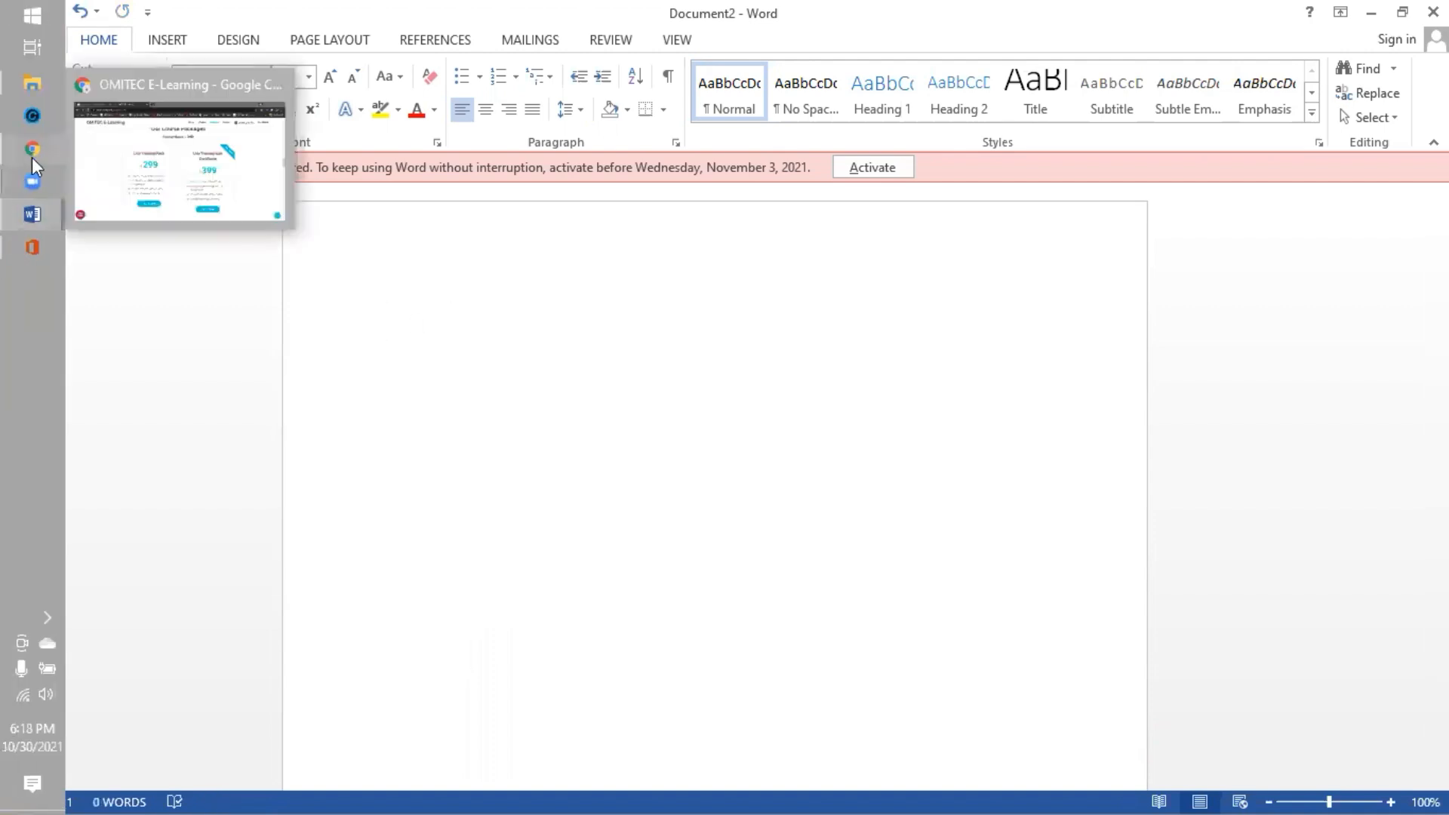
Switch to Google Chrome and open a new blank tab
click(32, 157)
key(ctrl+t)
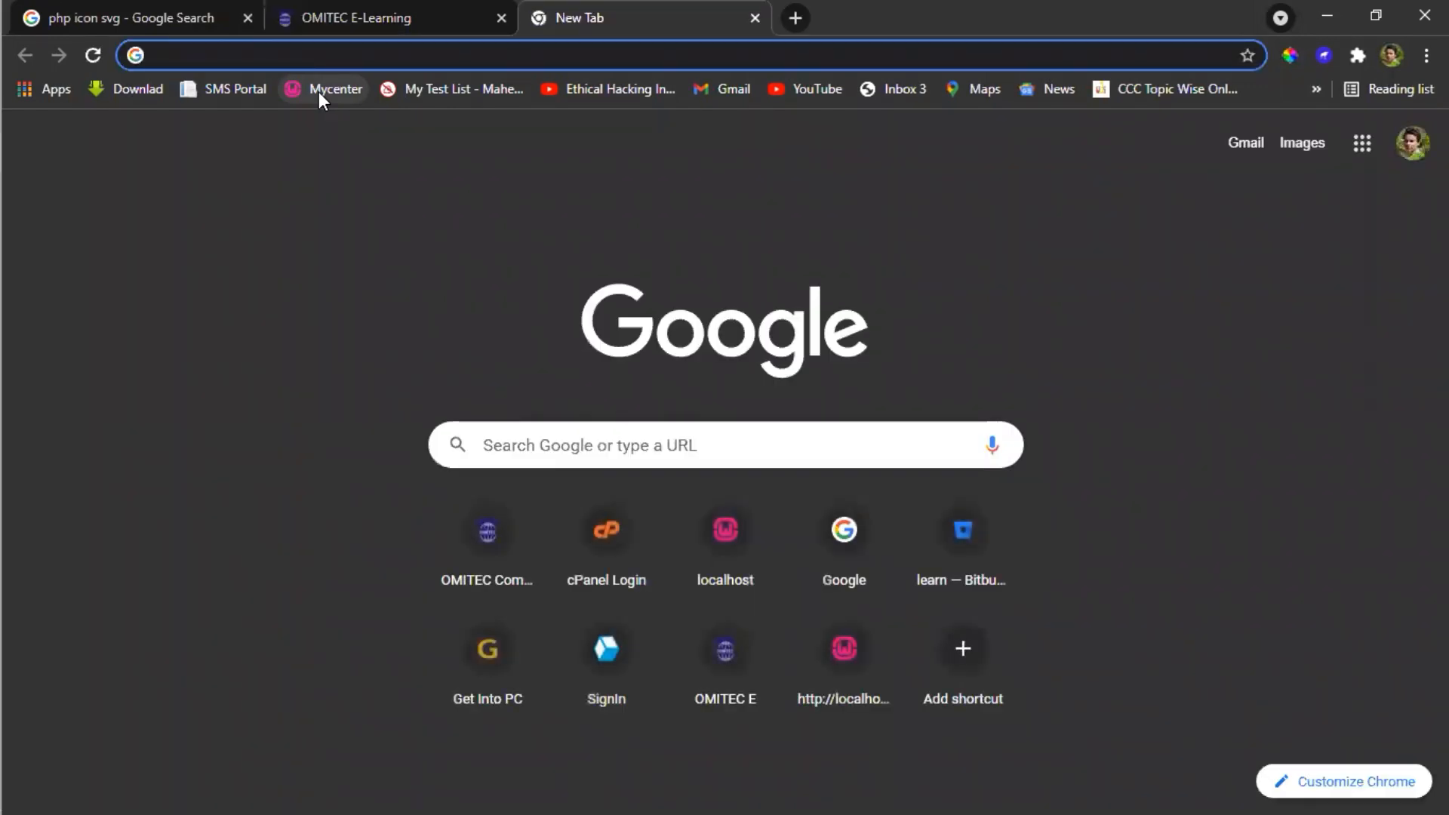
In File Explorer, open the Develpoment folder inside Softwares on the Develpment (L:) drive
key(super+e)
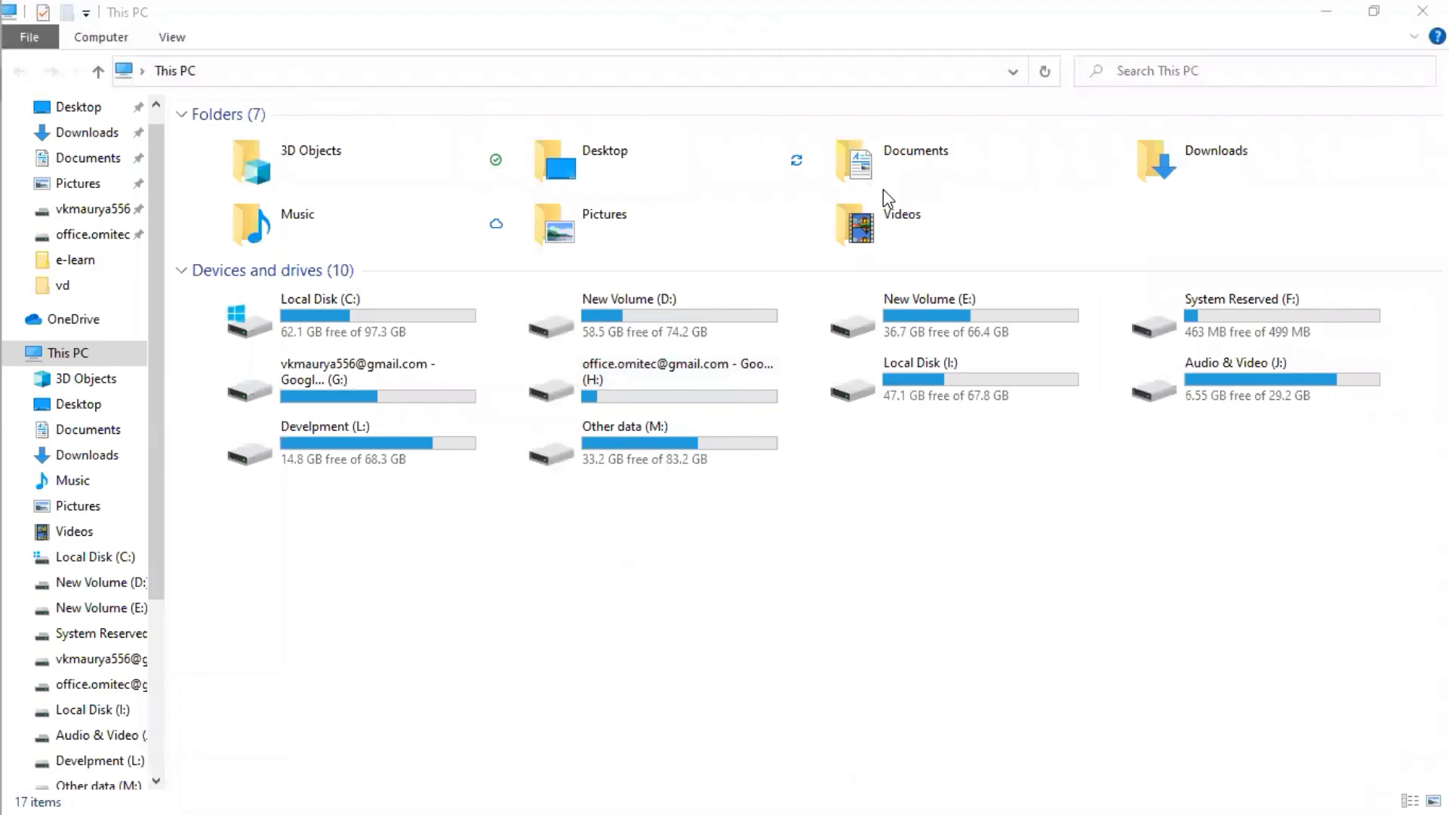
click(1184, 388)
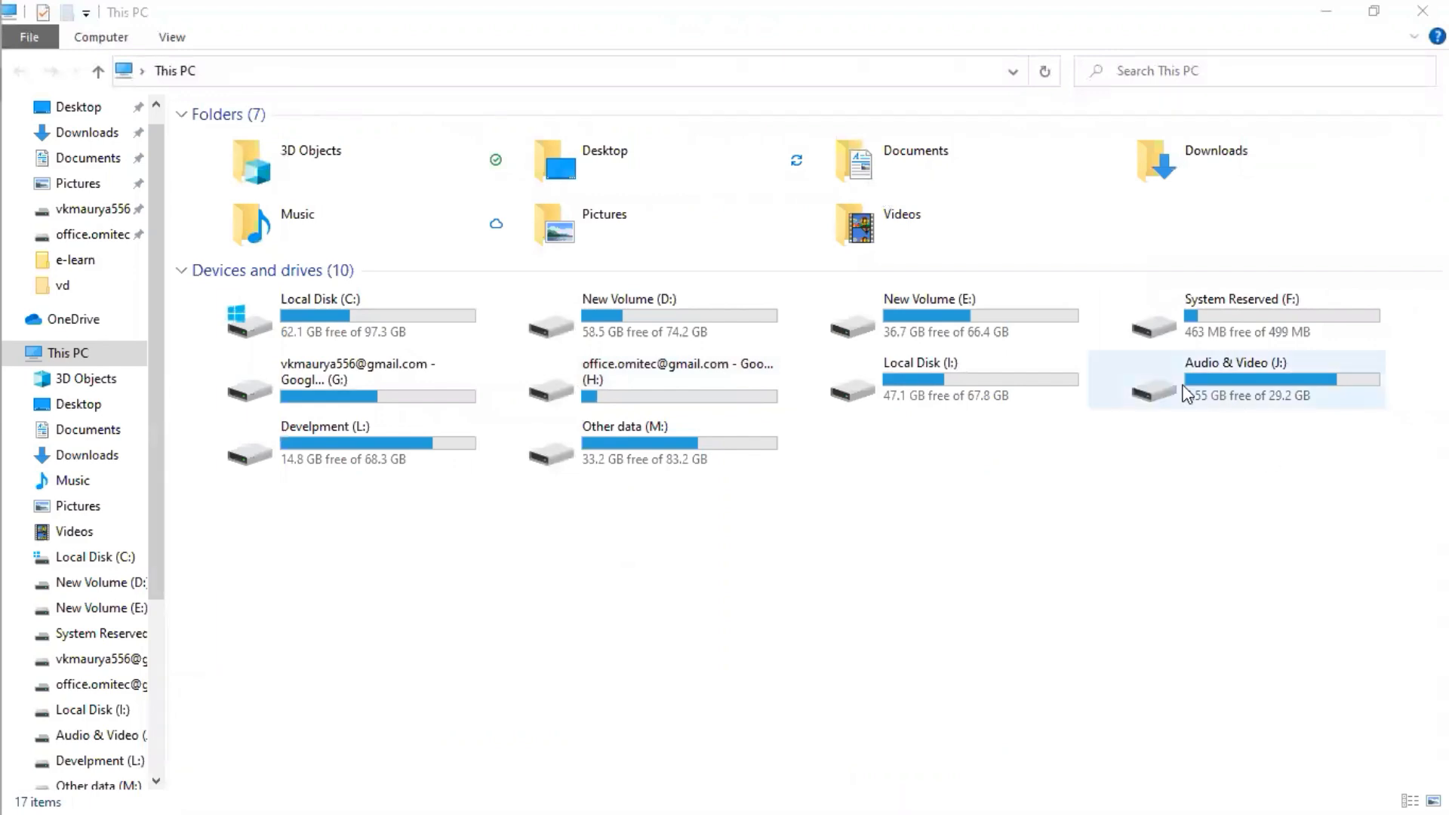
double_click(447, 435)
key(s)
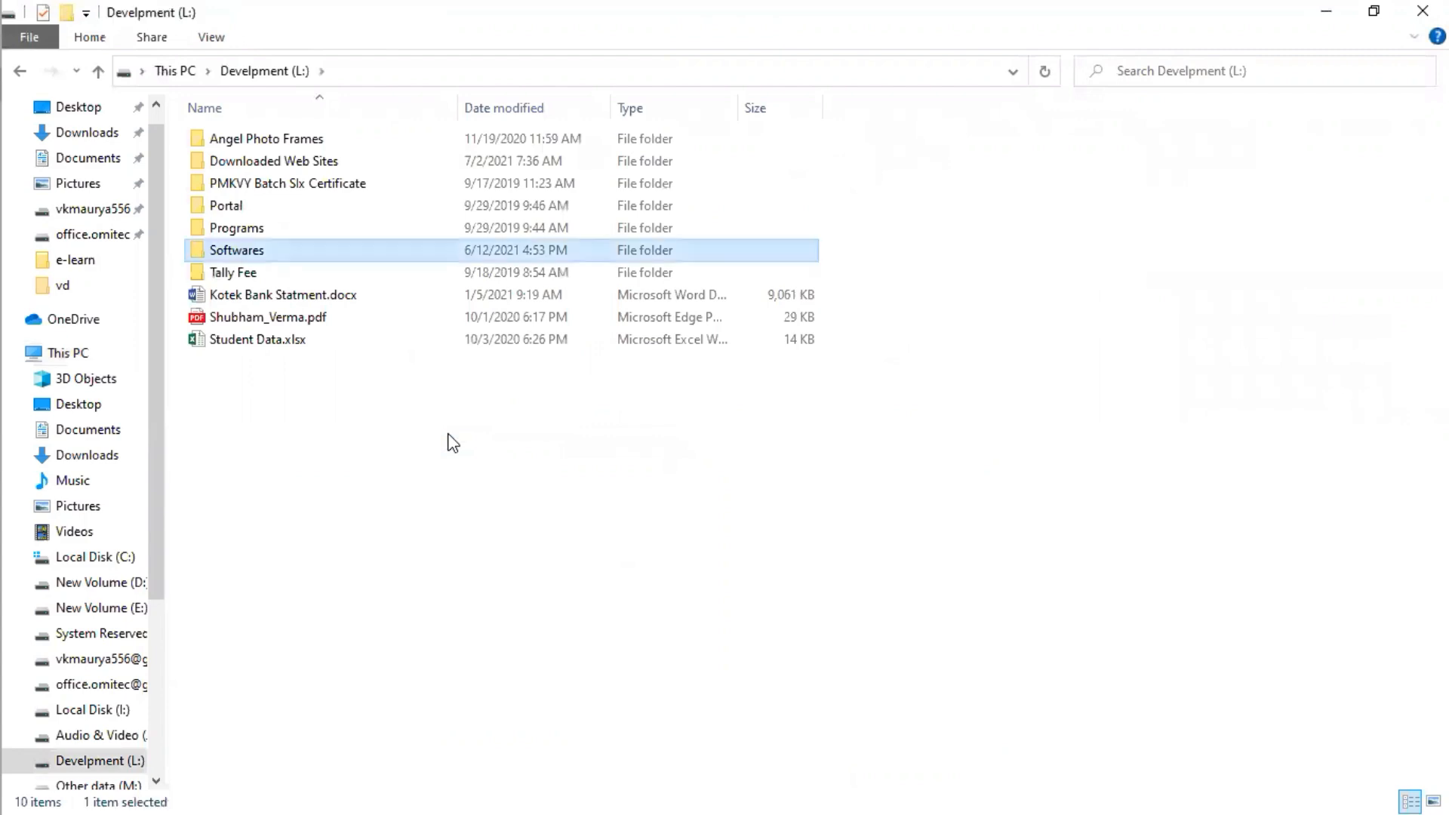
key(Return)
key(Down)
key(Down)
key(Down)
key(Down)
key(Down)
key(Down)
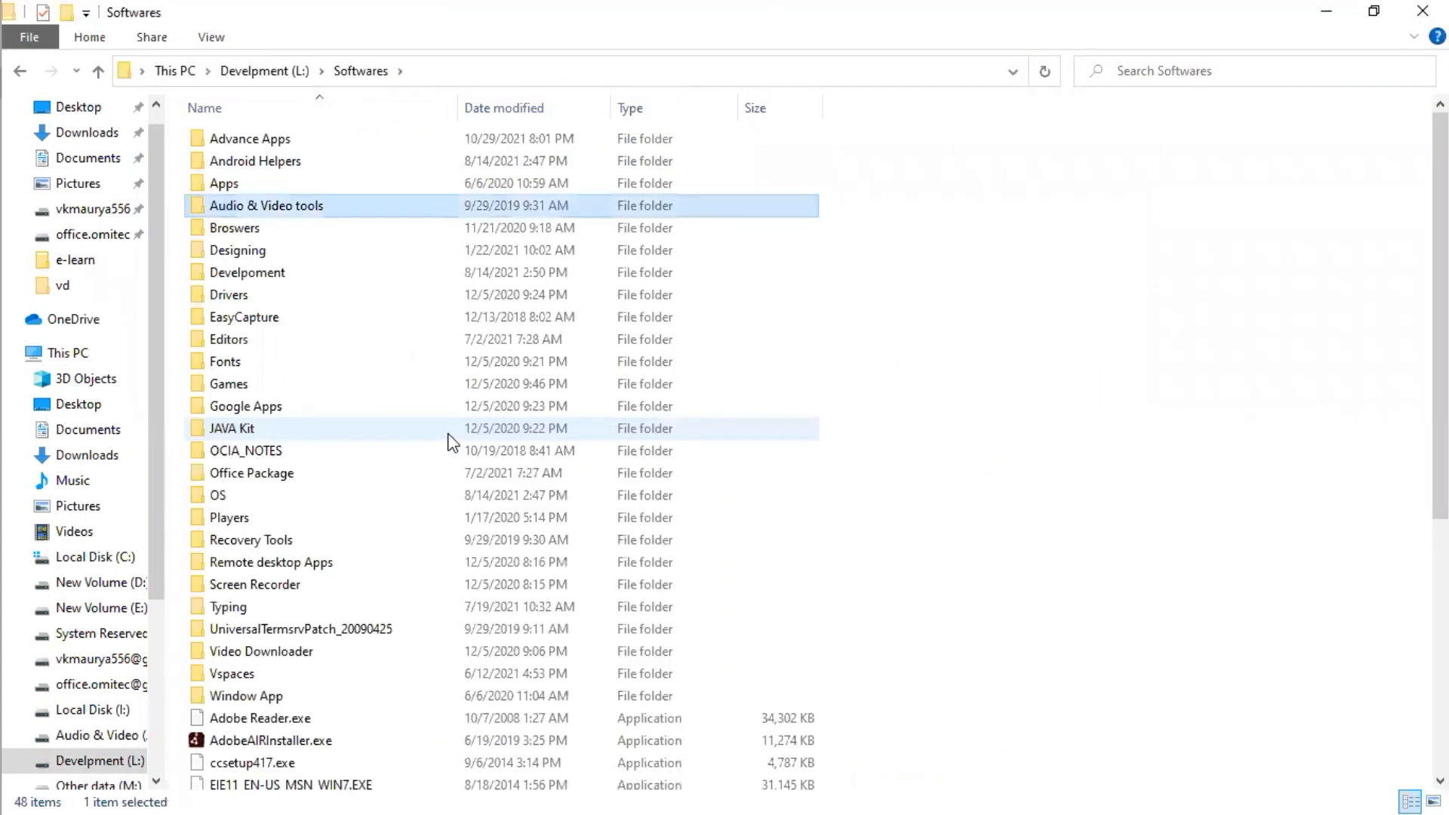
key(Return)
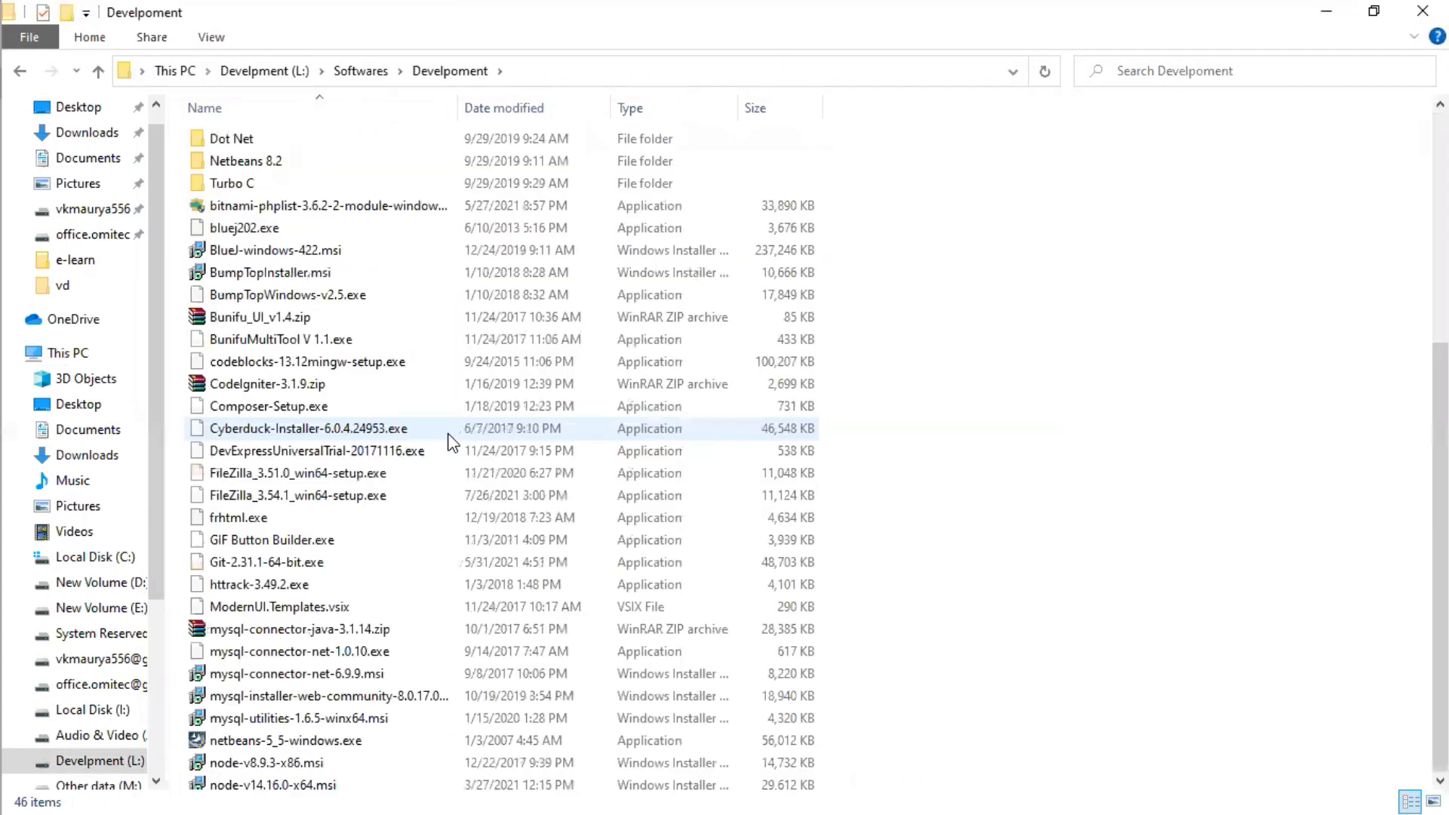
Run Wampserver2.5-x86.exe, accept the licence agreement to reach the destination location page, and exit the setup
key(w)
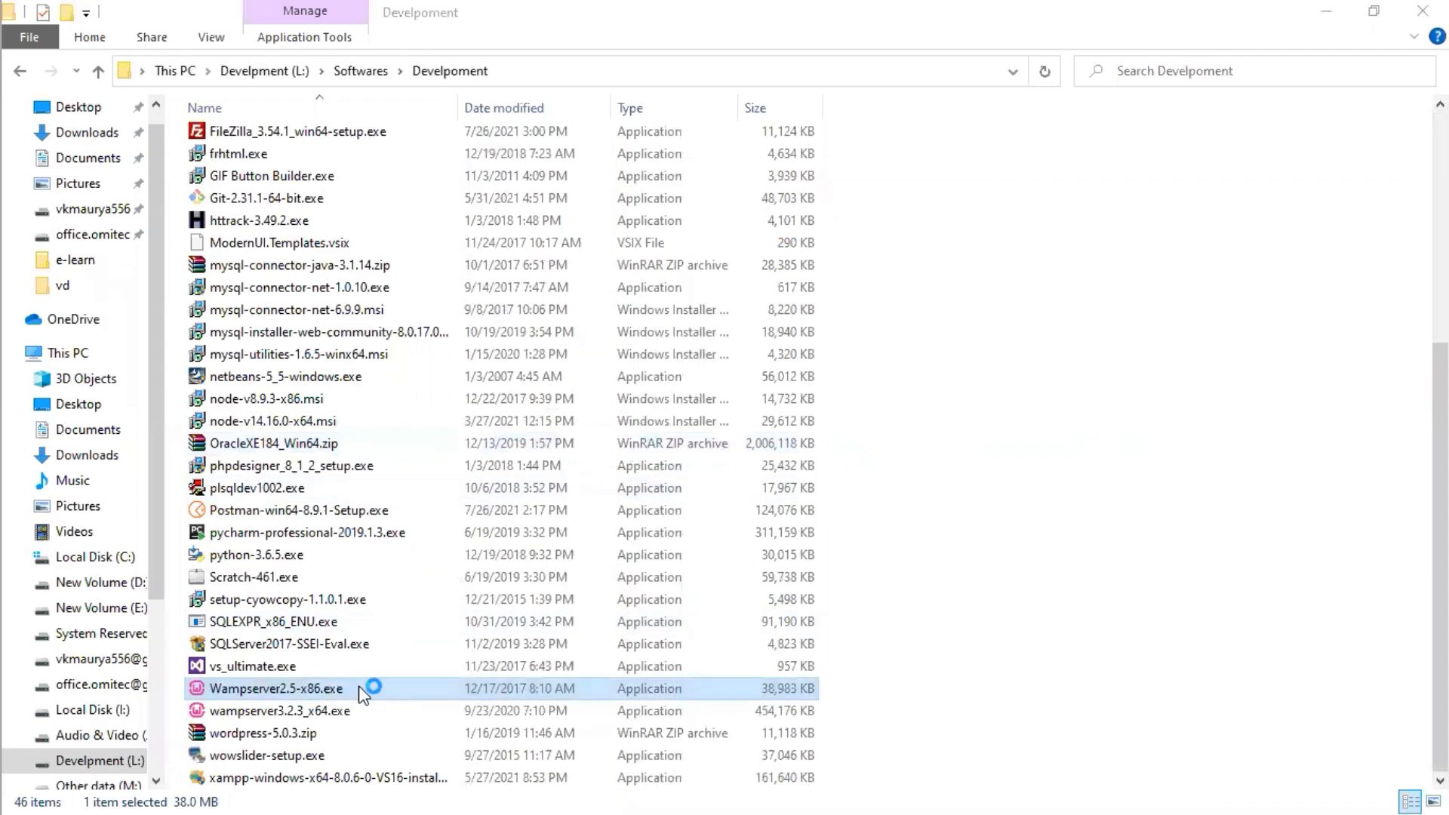
click(842, 590)
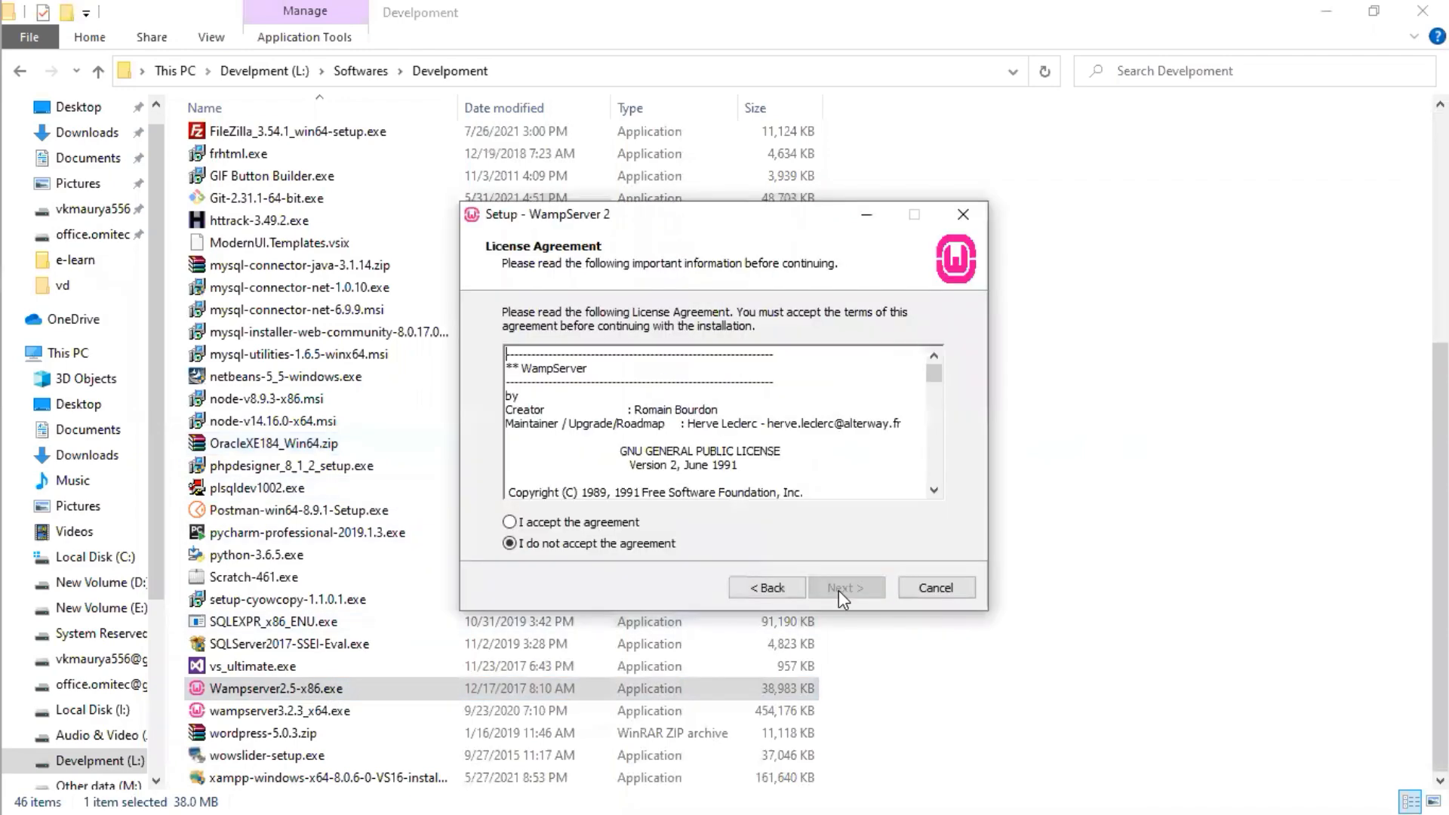
click(626, 523)
click(844, 589)
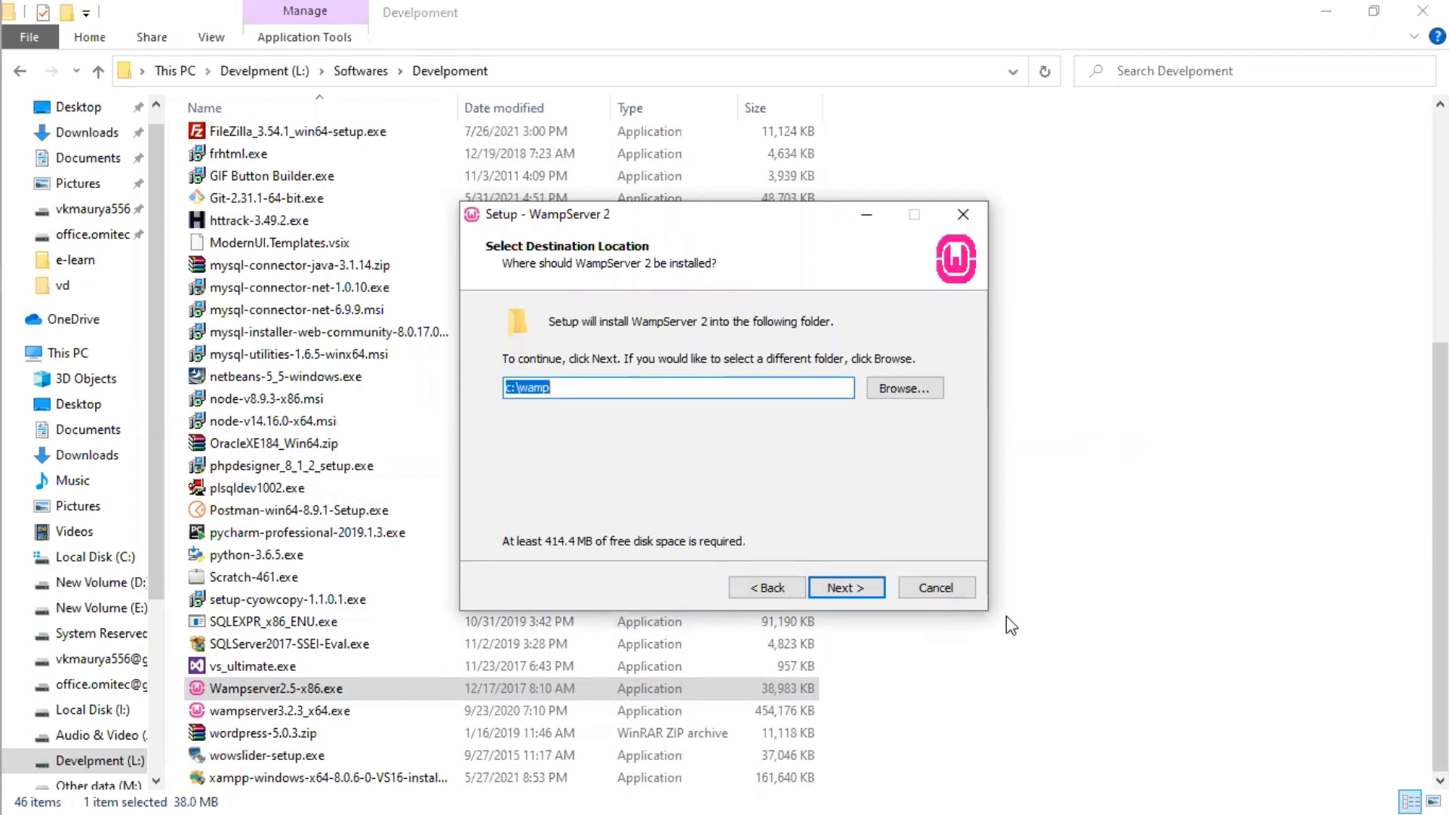
click(963, 588)
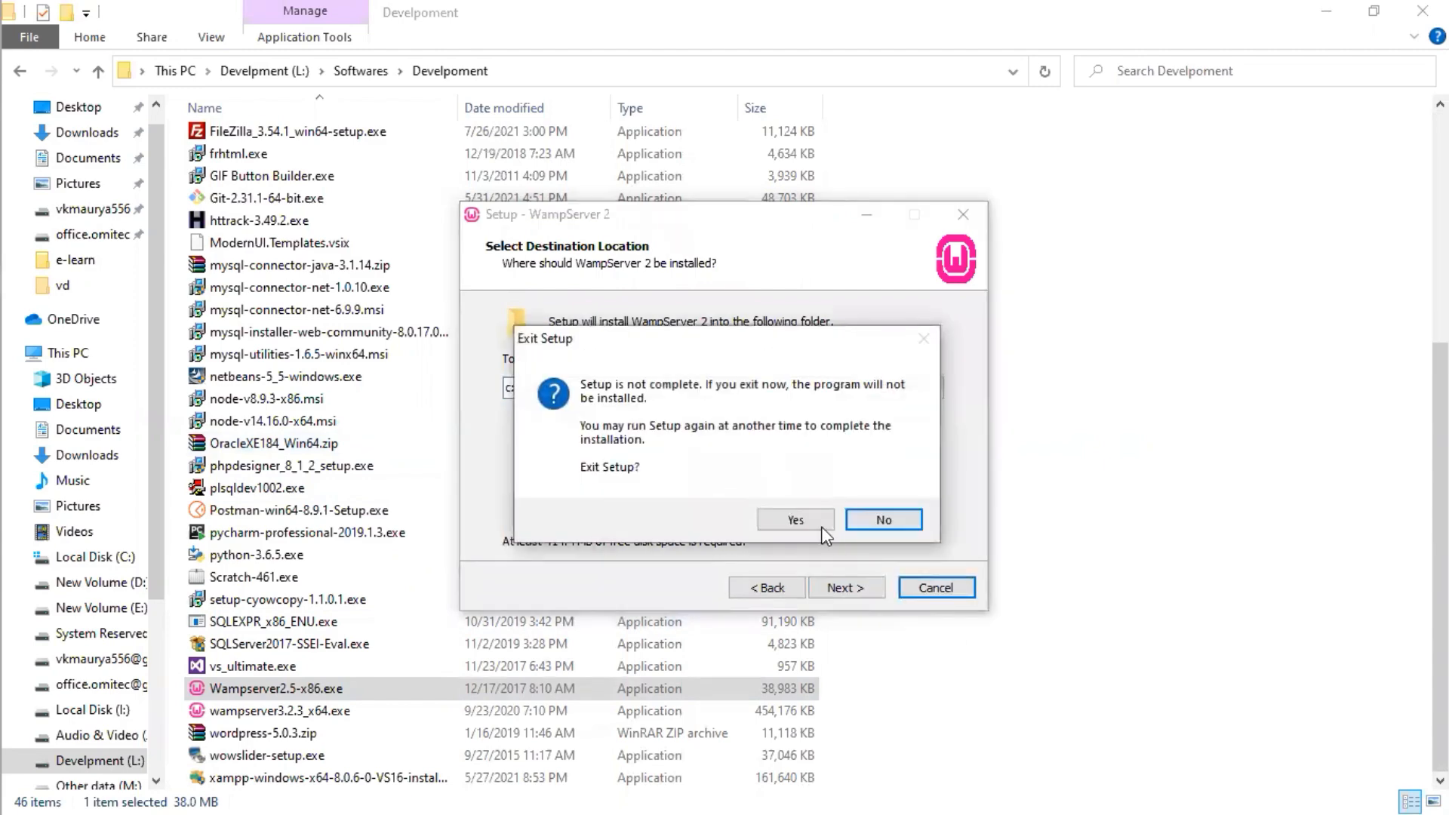
click(803, 520)
Open the wamp64 folder on Local Disk (C:)
click(177, 71)
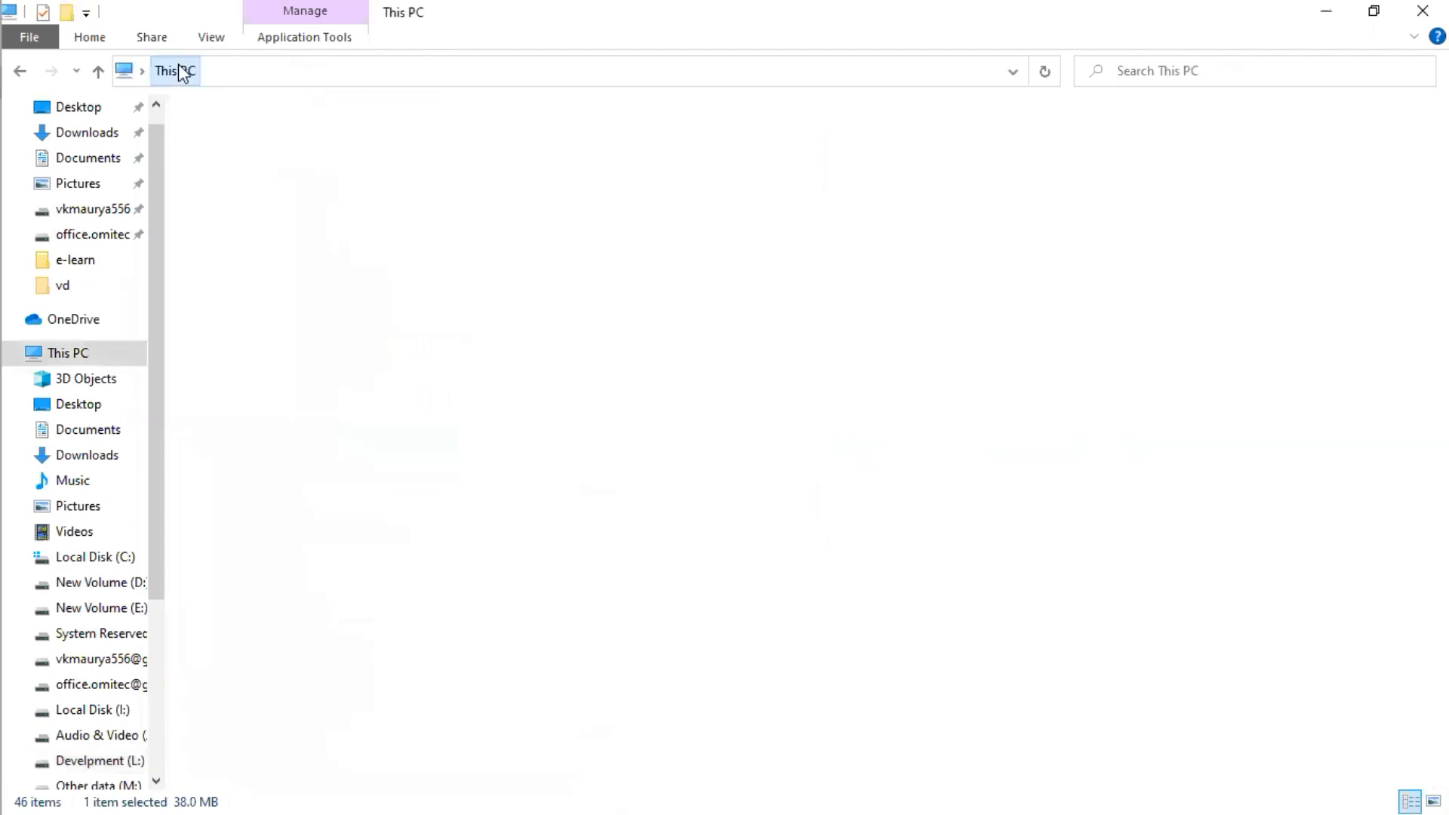
double_click(330, 312)
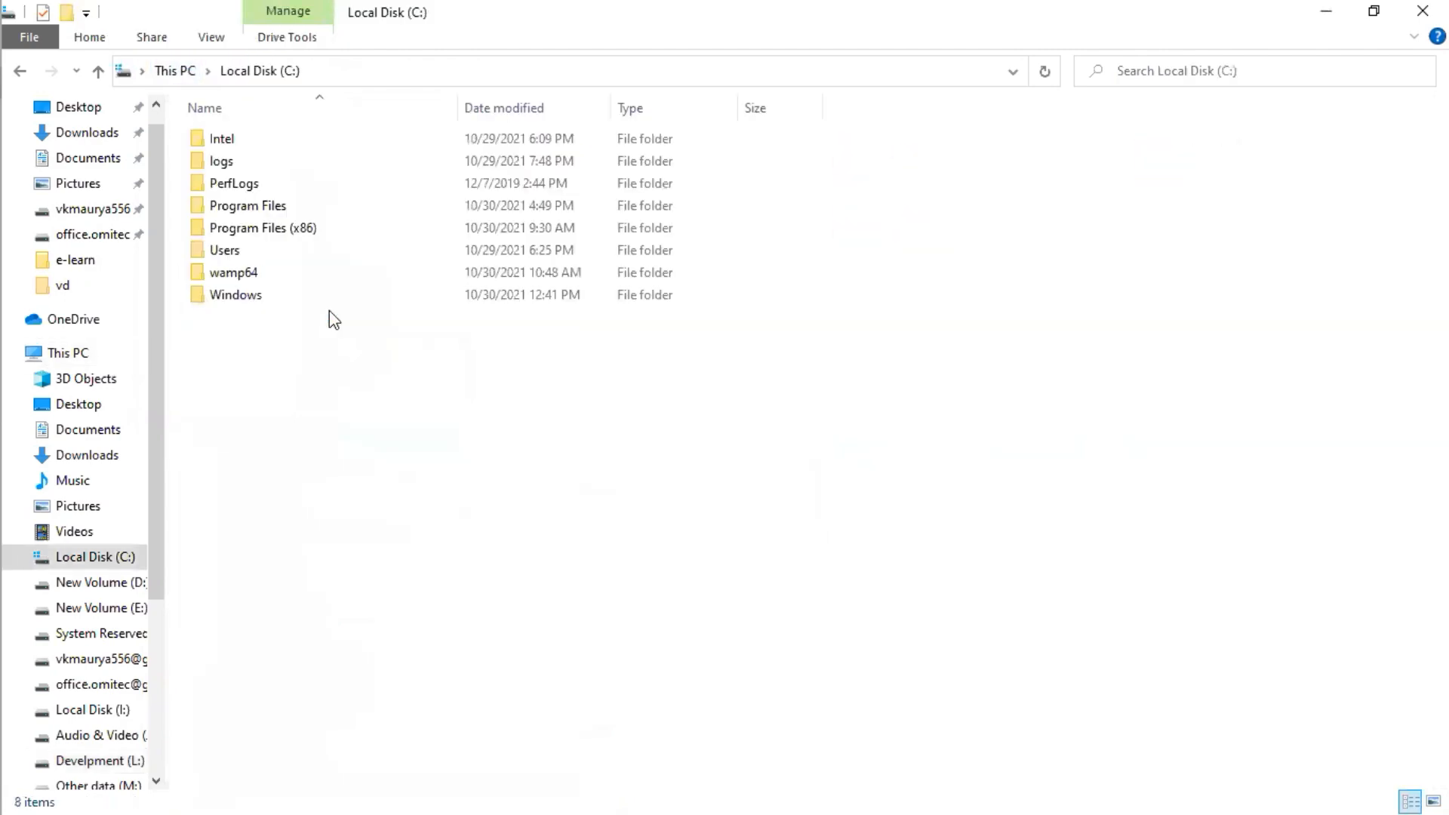
key(Down)
key(Down)
key(Down)
key(Down)
key(Down)
key(Down)
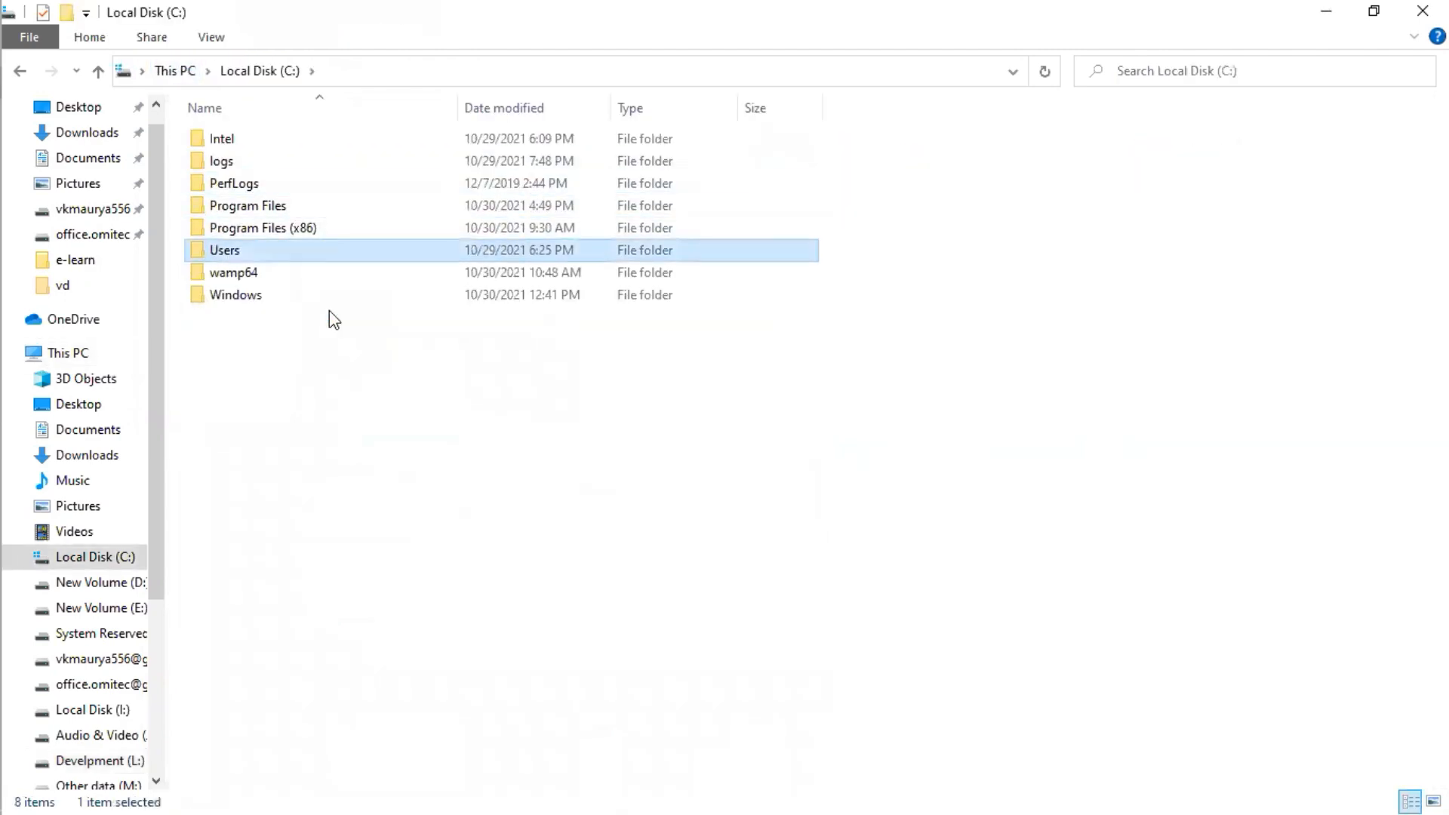
key(Return)
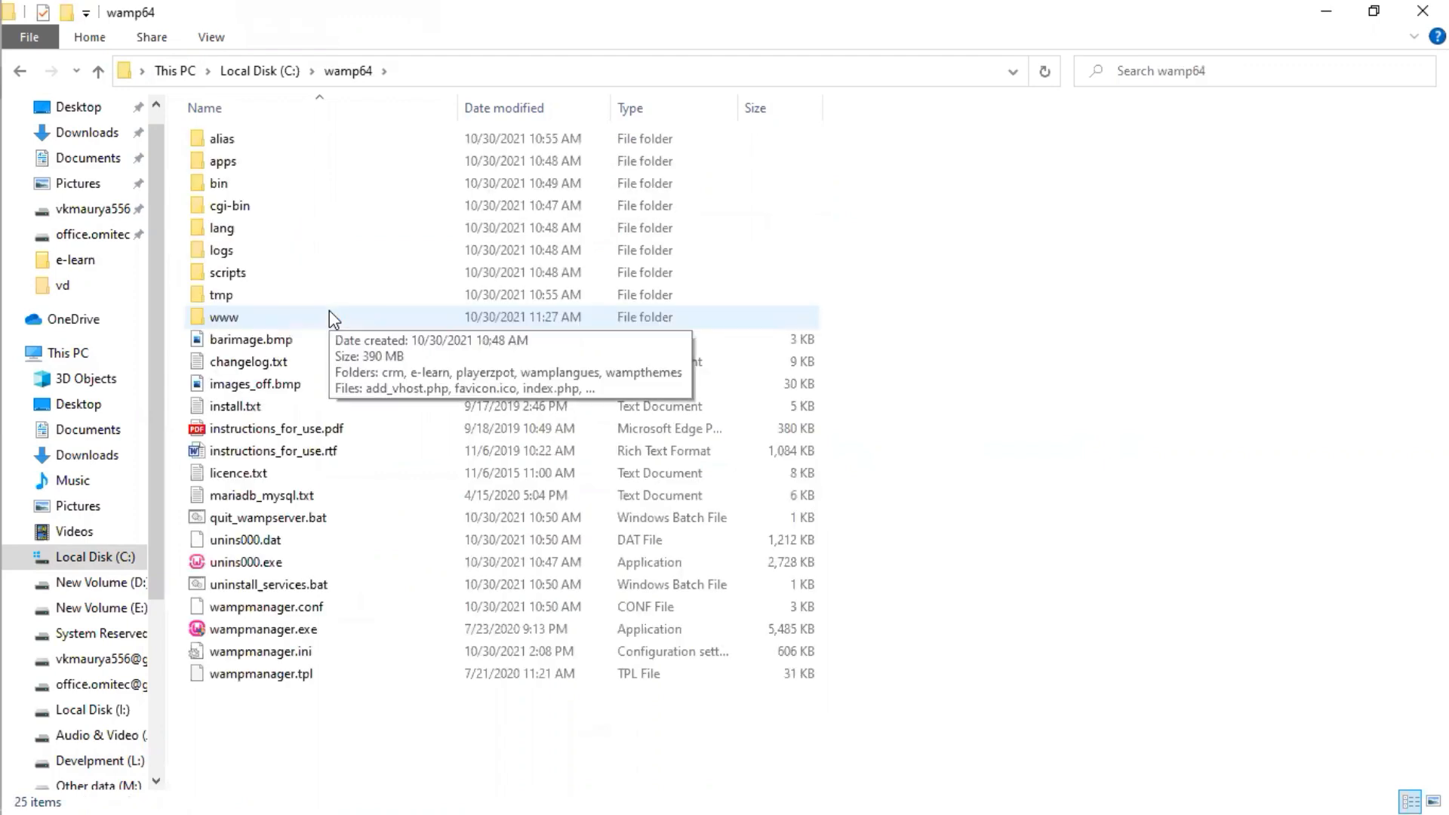
Examine the contents of the wamp64 folder, including the bin, logs and www folders and wampmanager.exe
key(Down)
key(Down)
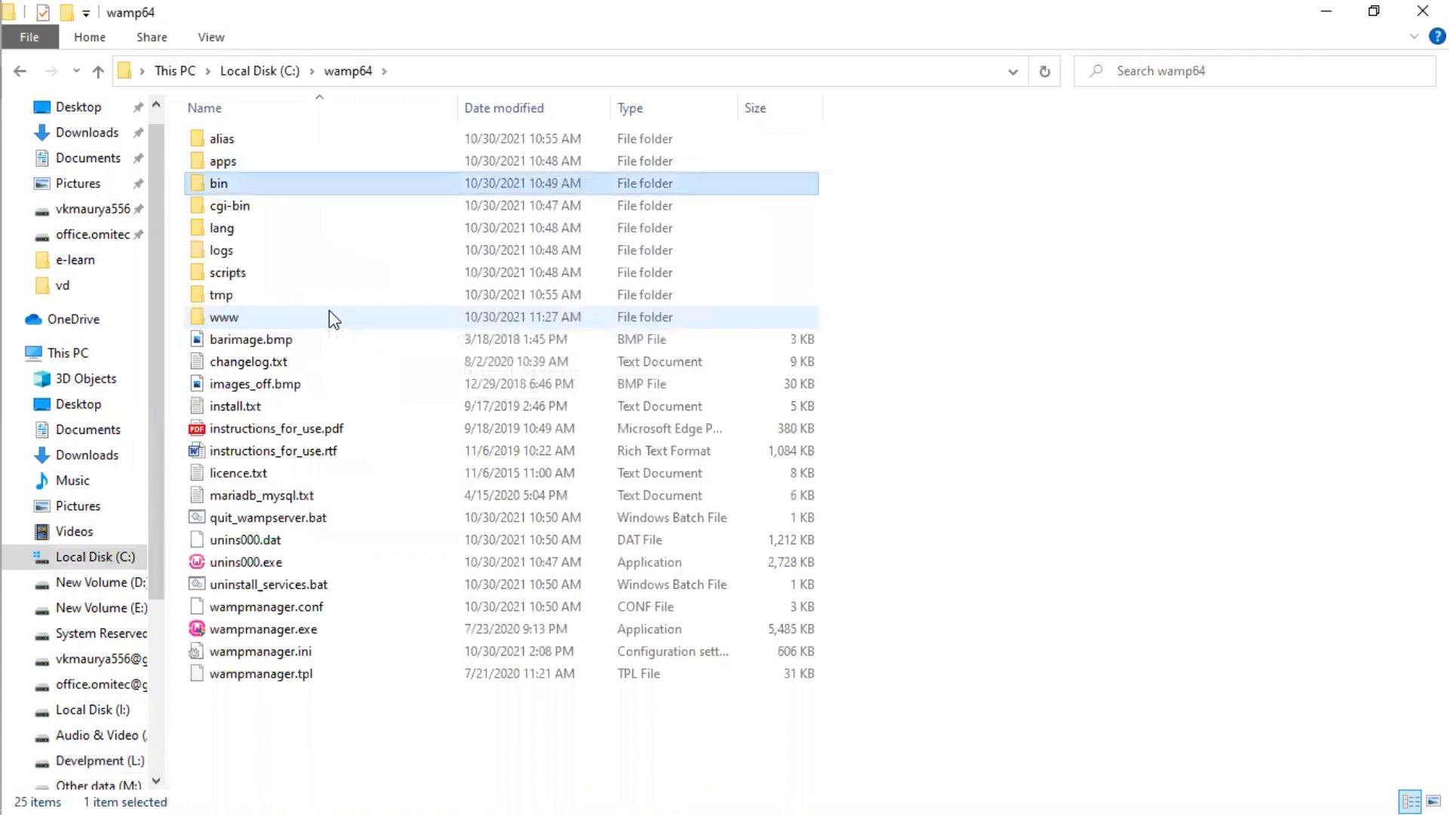
key(Down)
key(Down)
key(Down)
key(Down)
key(Down)
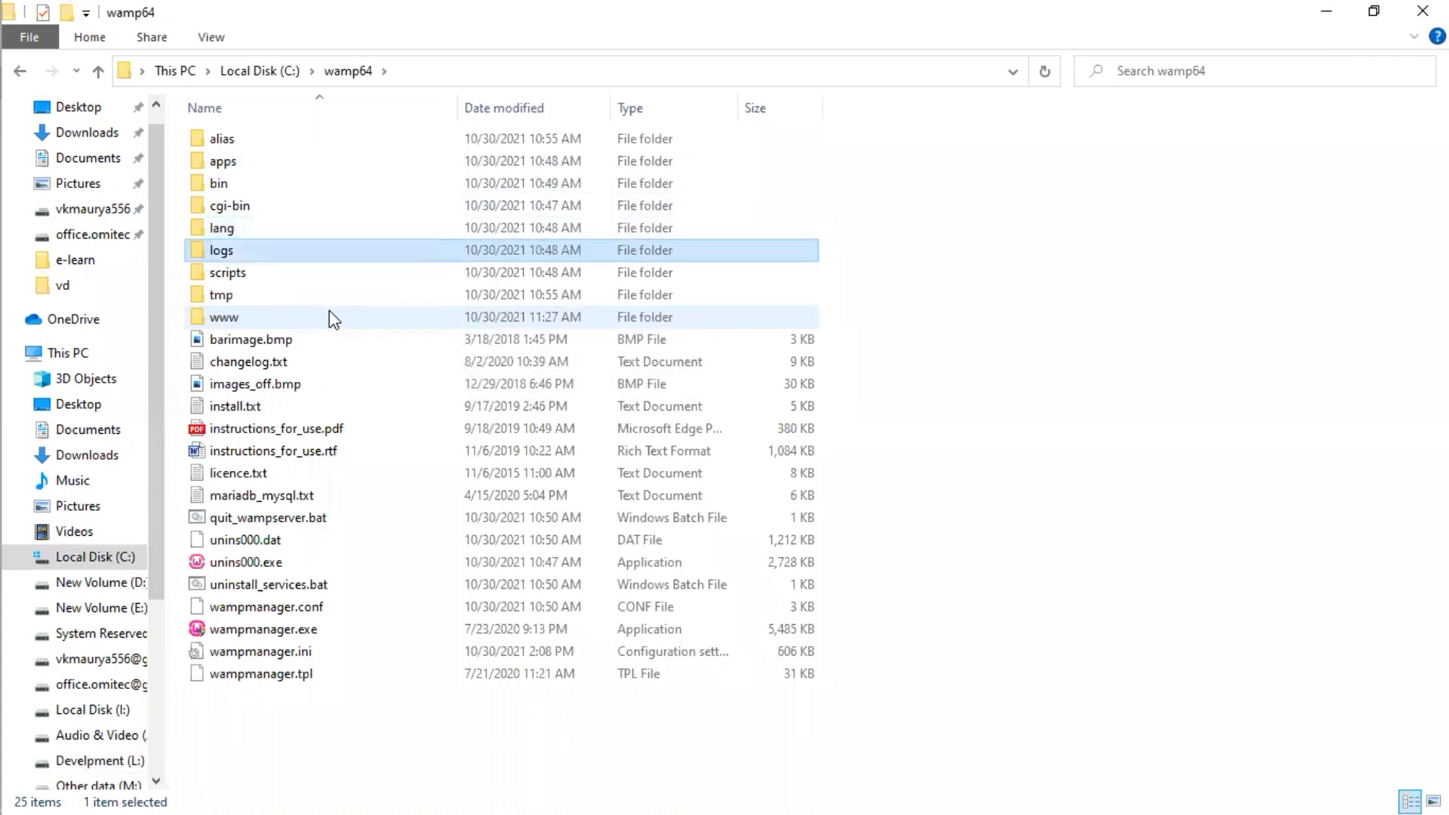
key(Down)
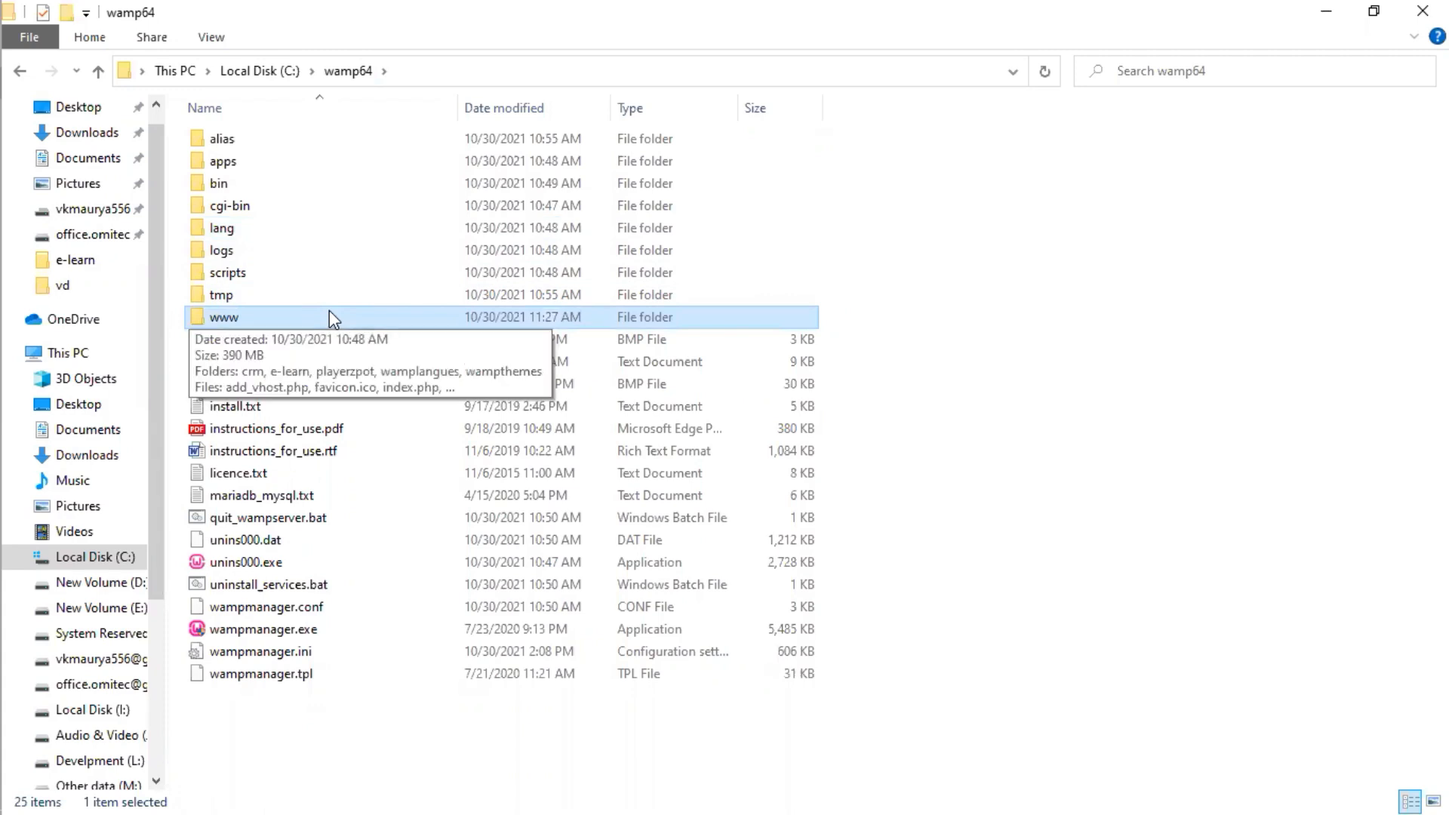
key(Down)
key(Down)
key(Down)
key(End)
key(Up)
key(Up)
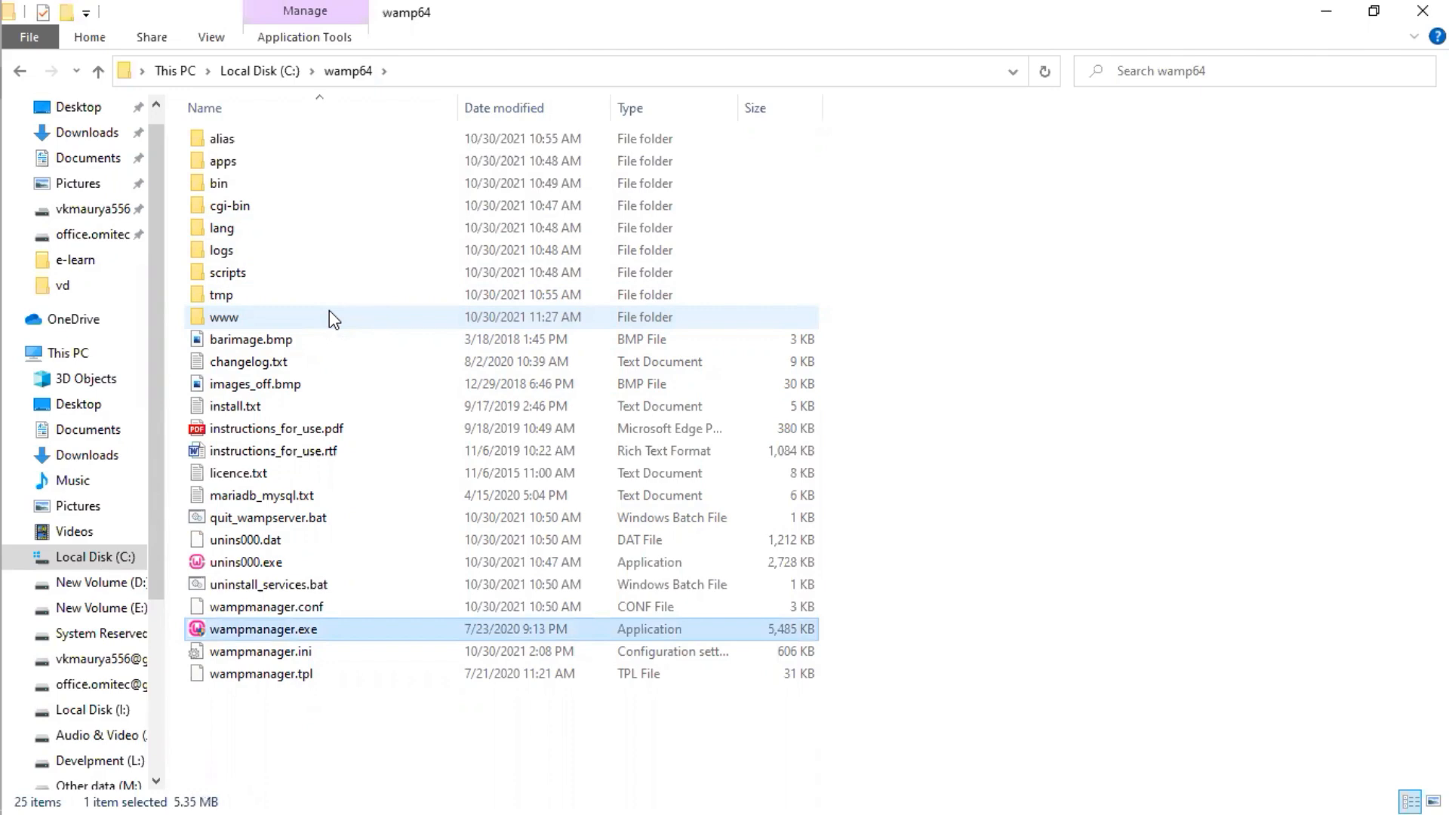
Launch Wampserver64 from the Wampserver64 folder under W in the Windows app list
mouse_move(1, 92)
click(21, 11)
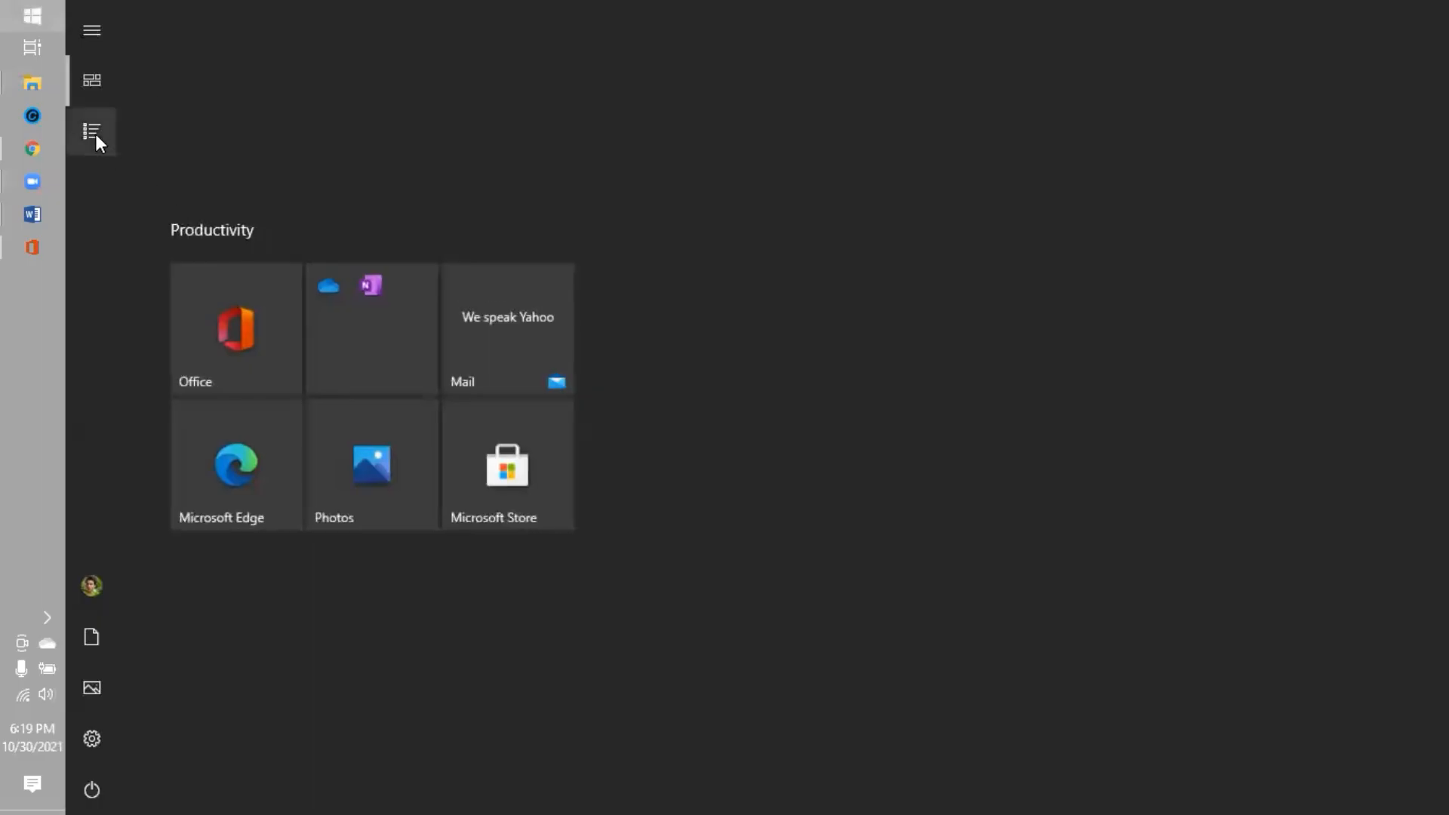
click(93, 132)
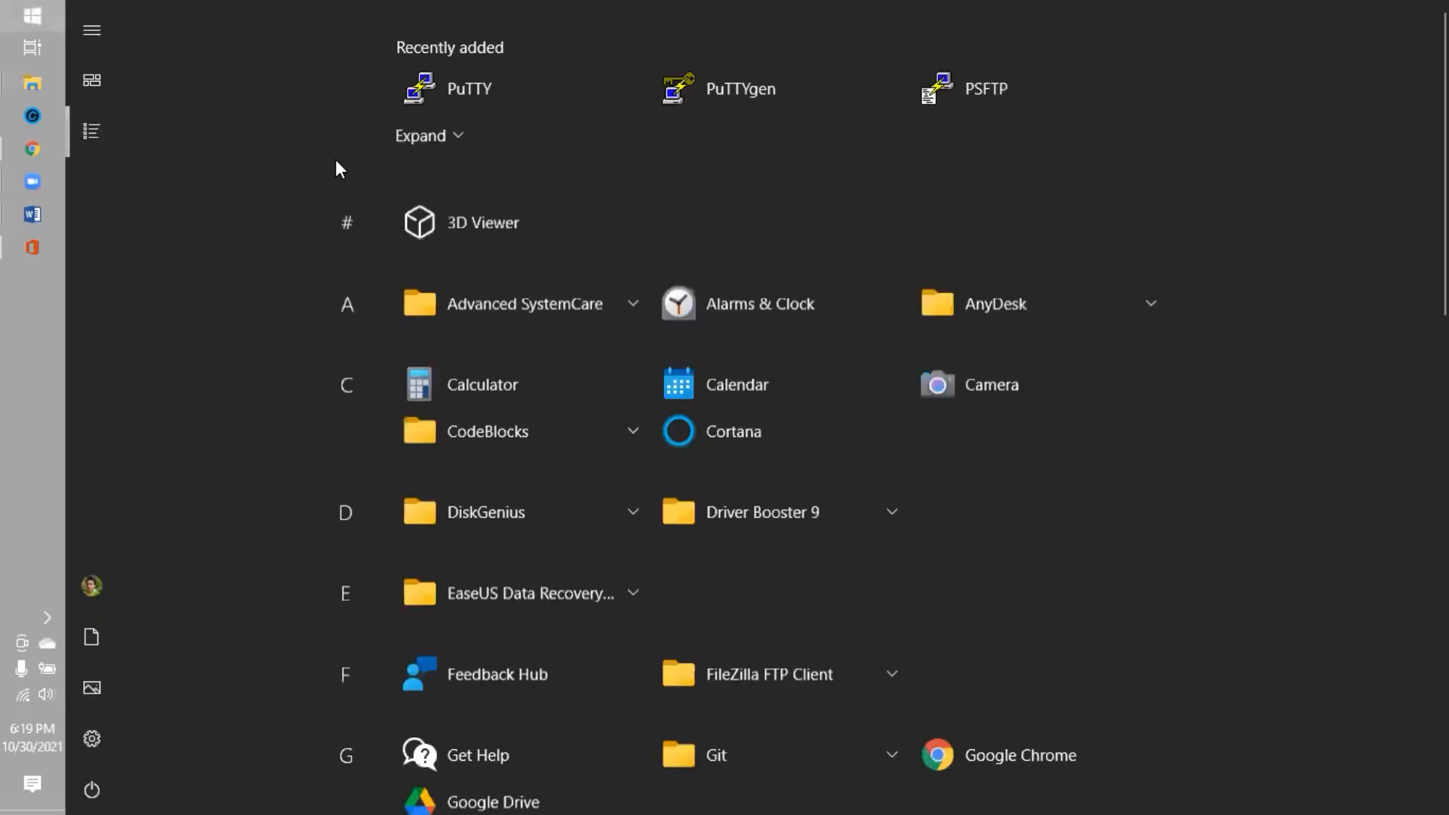
click(347, 383)
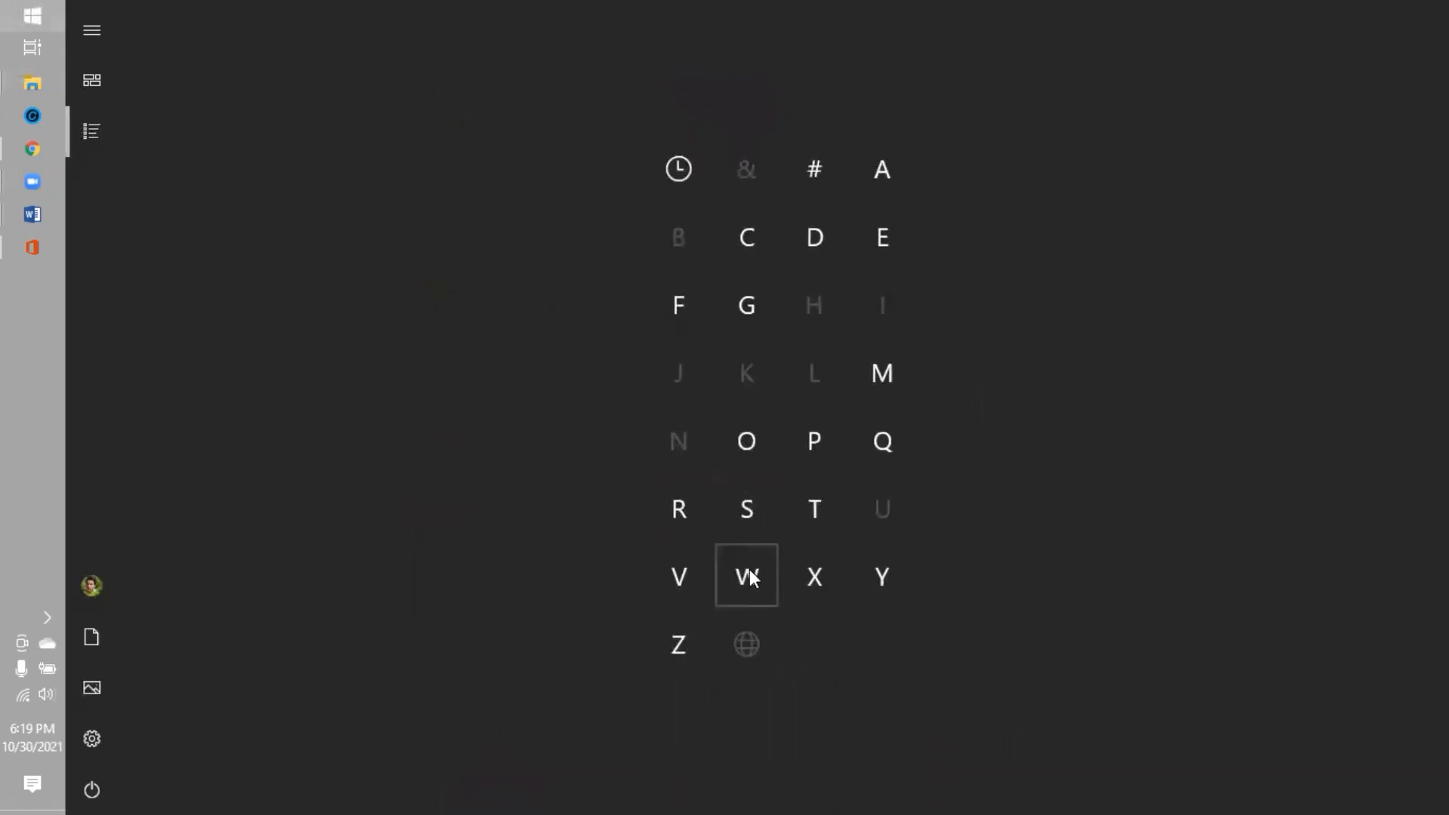
click(751, 574)
click(544, 355)
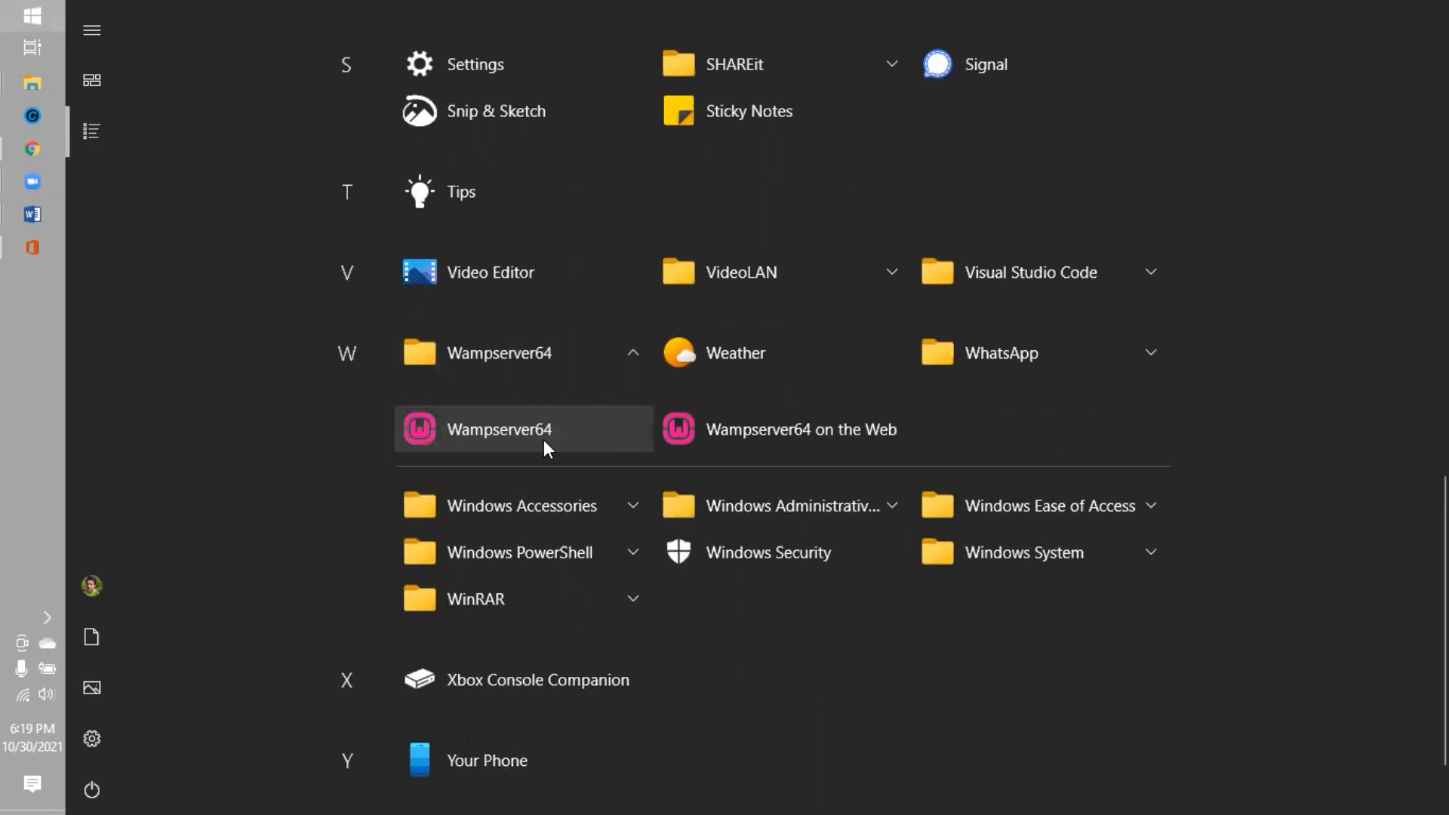
click(544, 439)
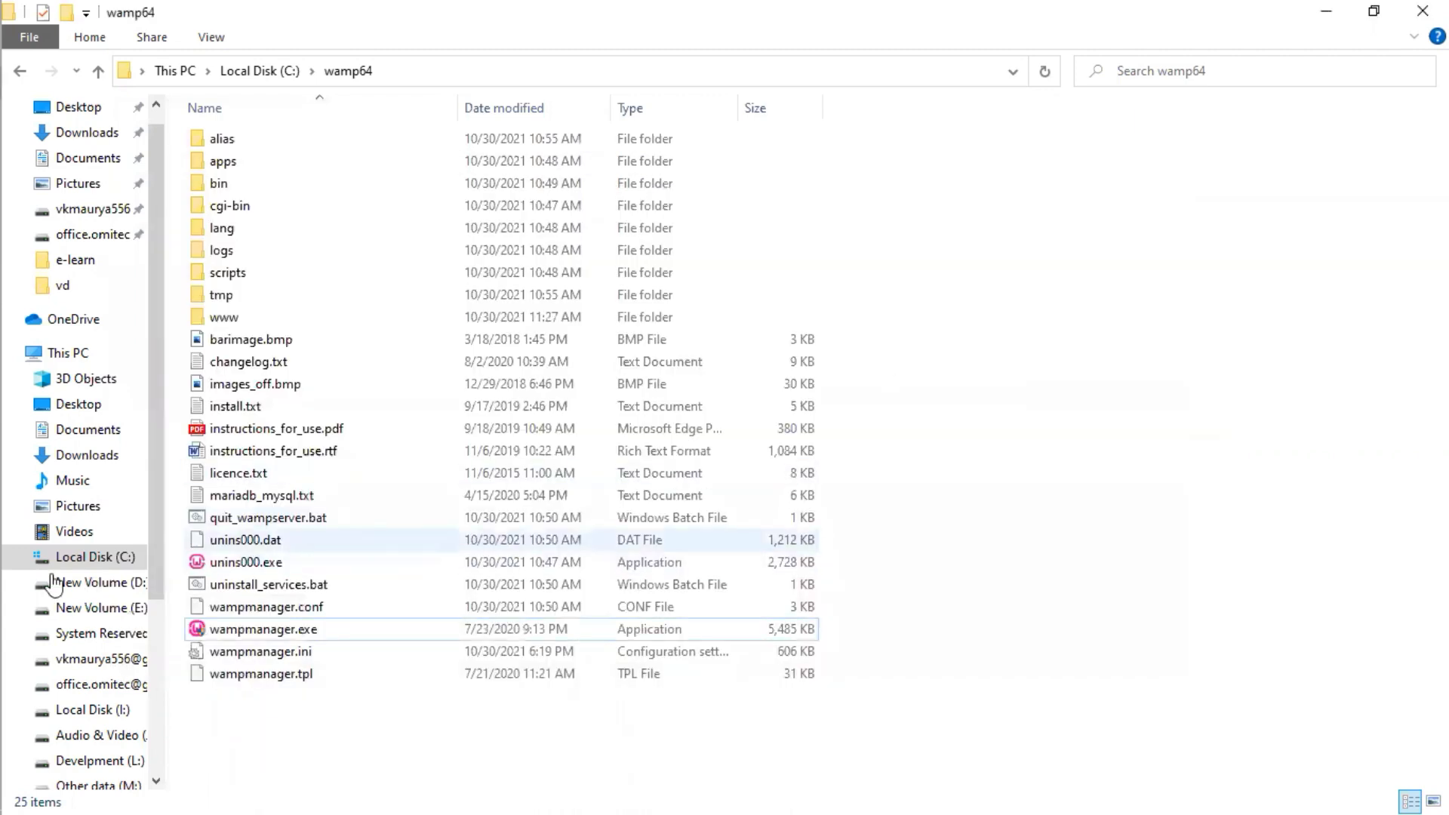
Examine the running WampServer's menu, including the PHP and MySQL entries, and close it
mouse_move(0, 591)
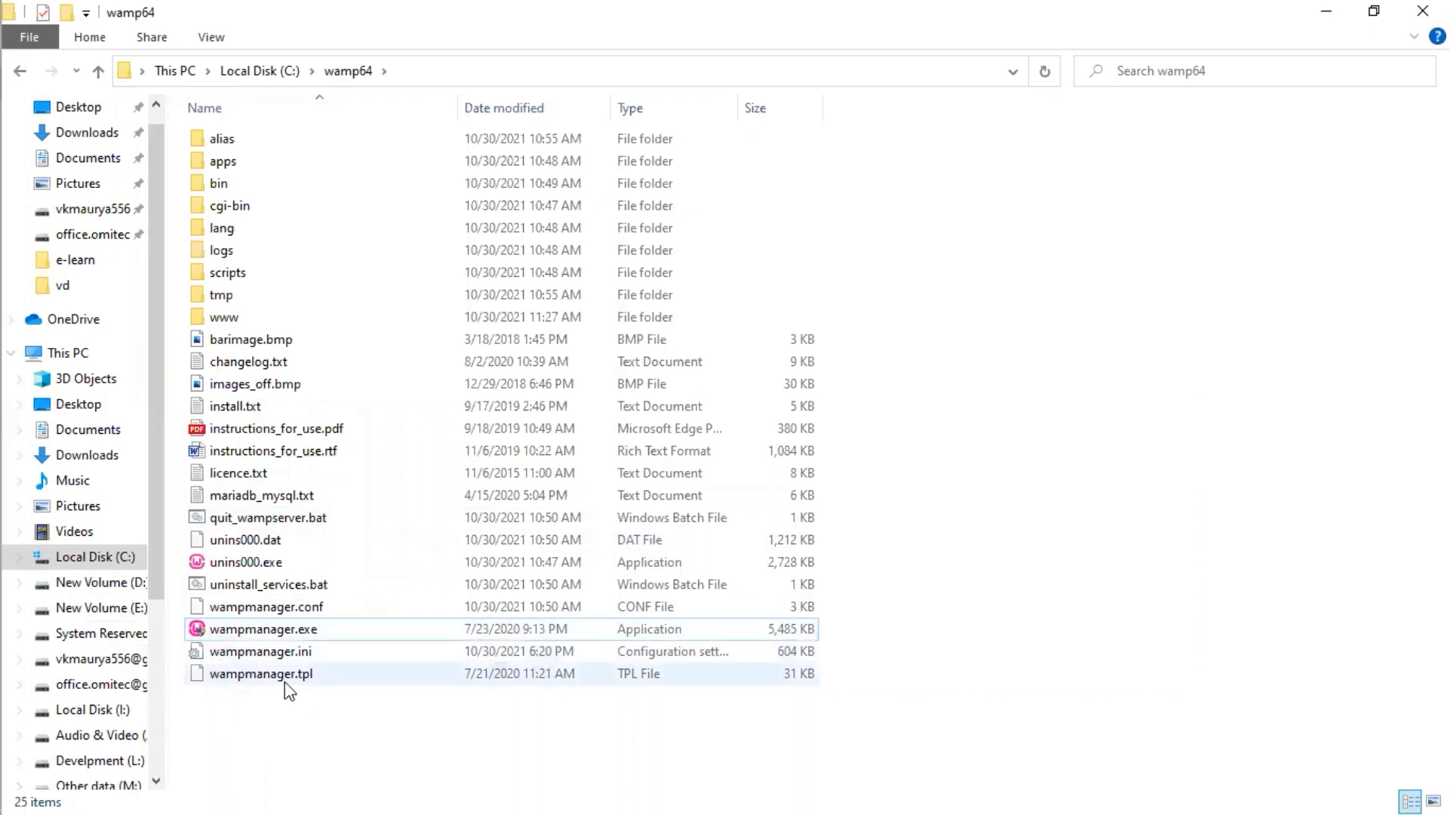
mouse_move(289, 689)
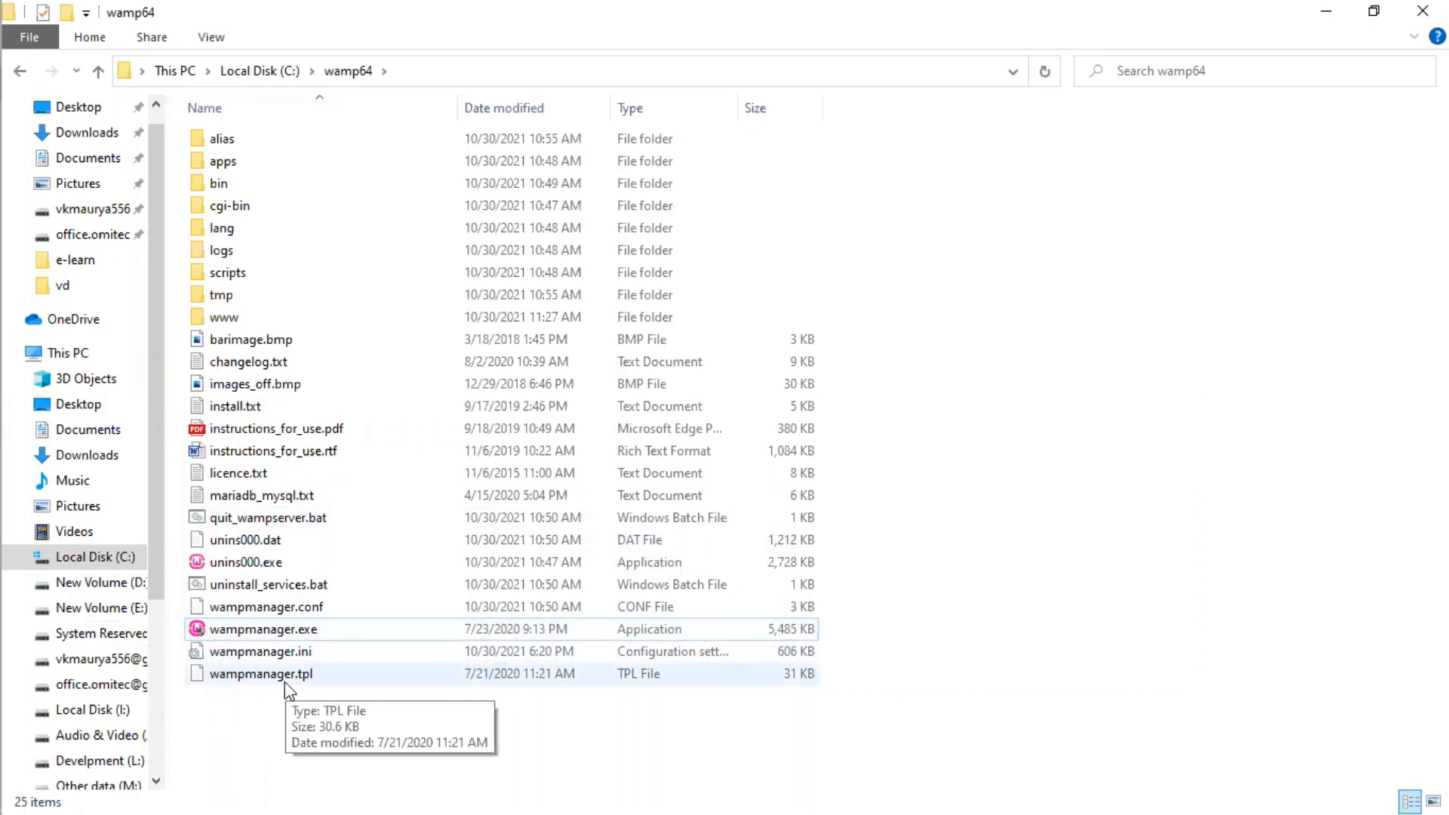
mouse_move(6, 458)
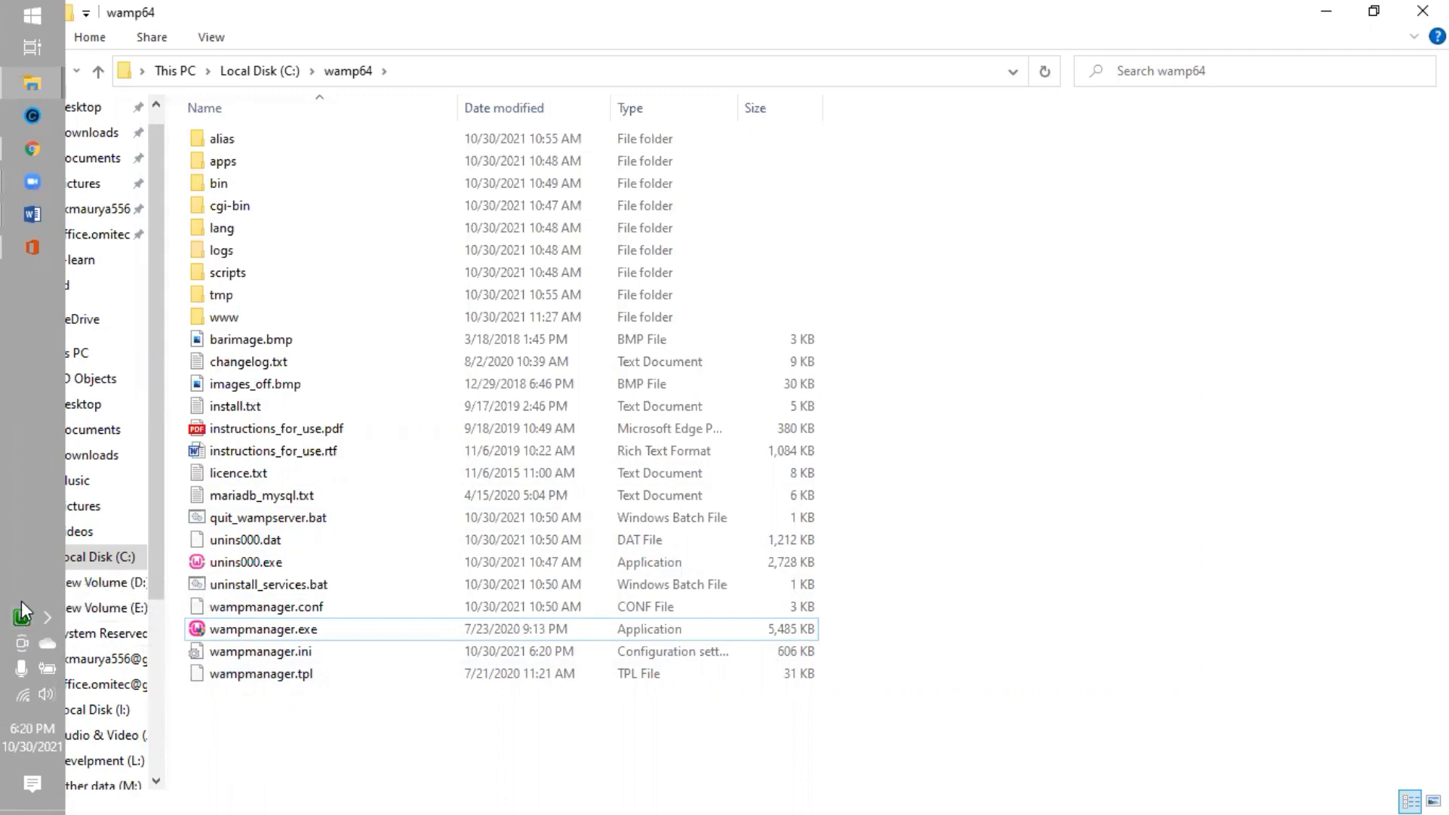
mouse_move(11, 622)
click(30, 616)
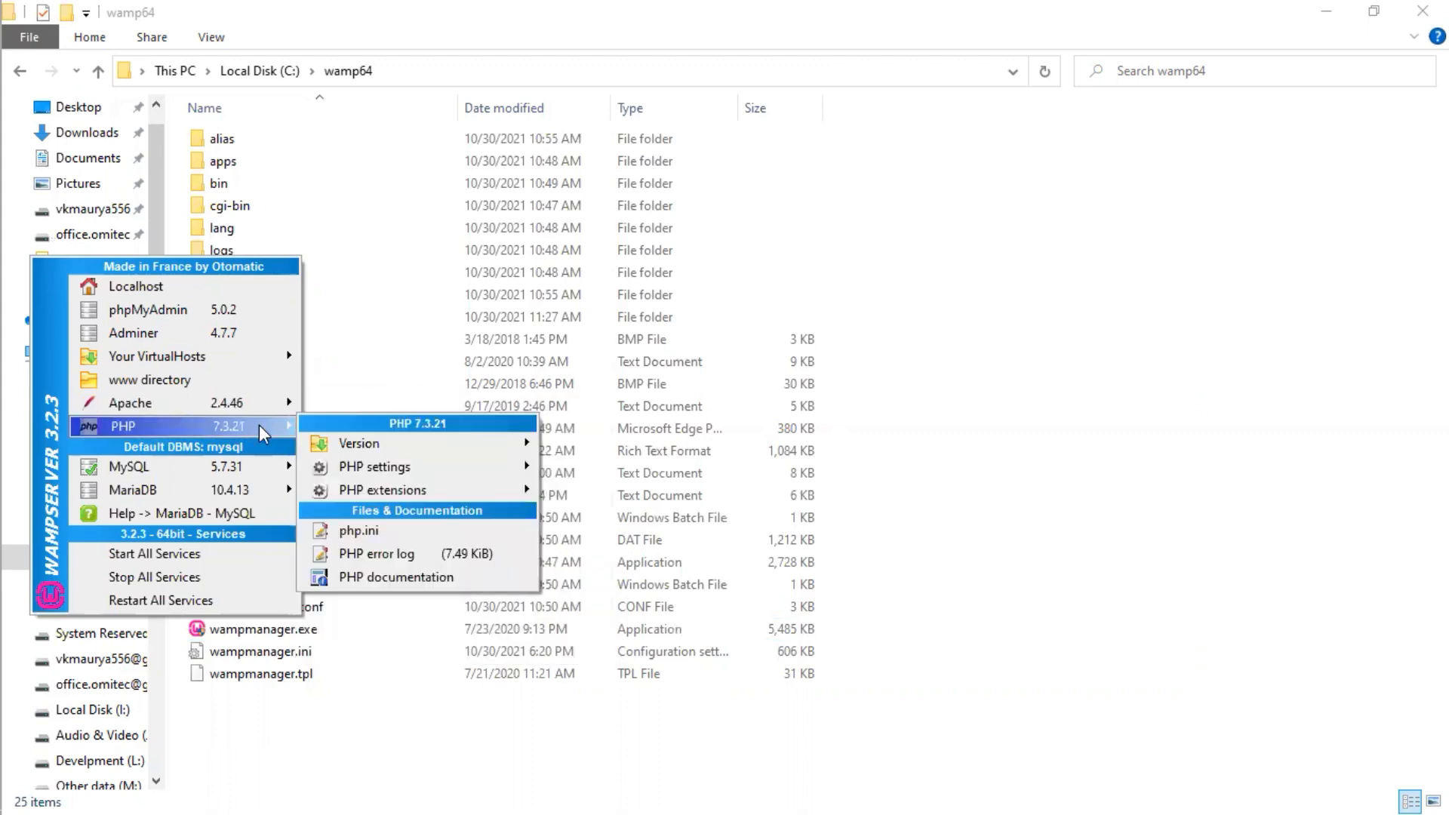
mouse_move(262, 499)
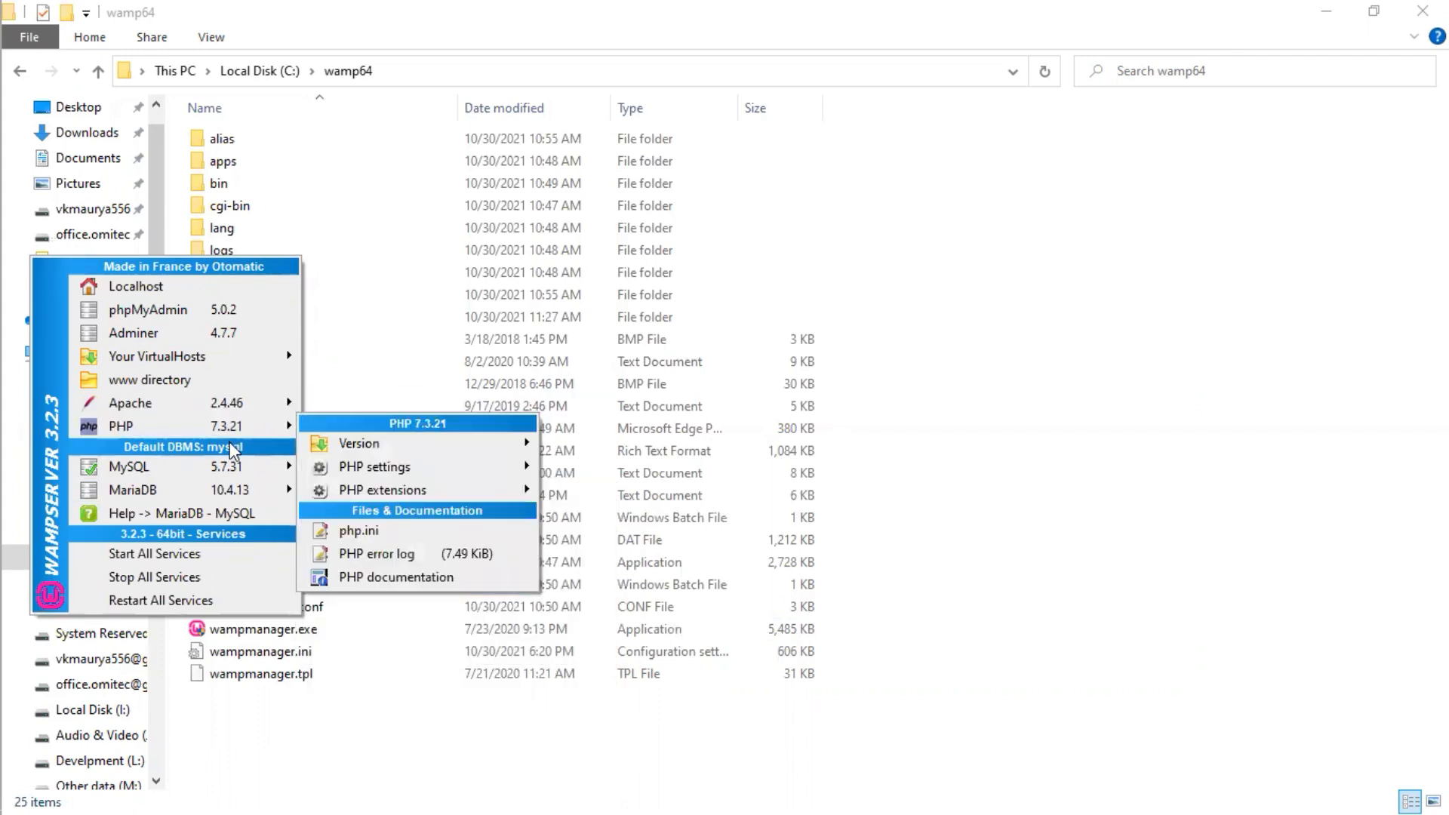
mouse_move(237, 472)
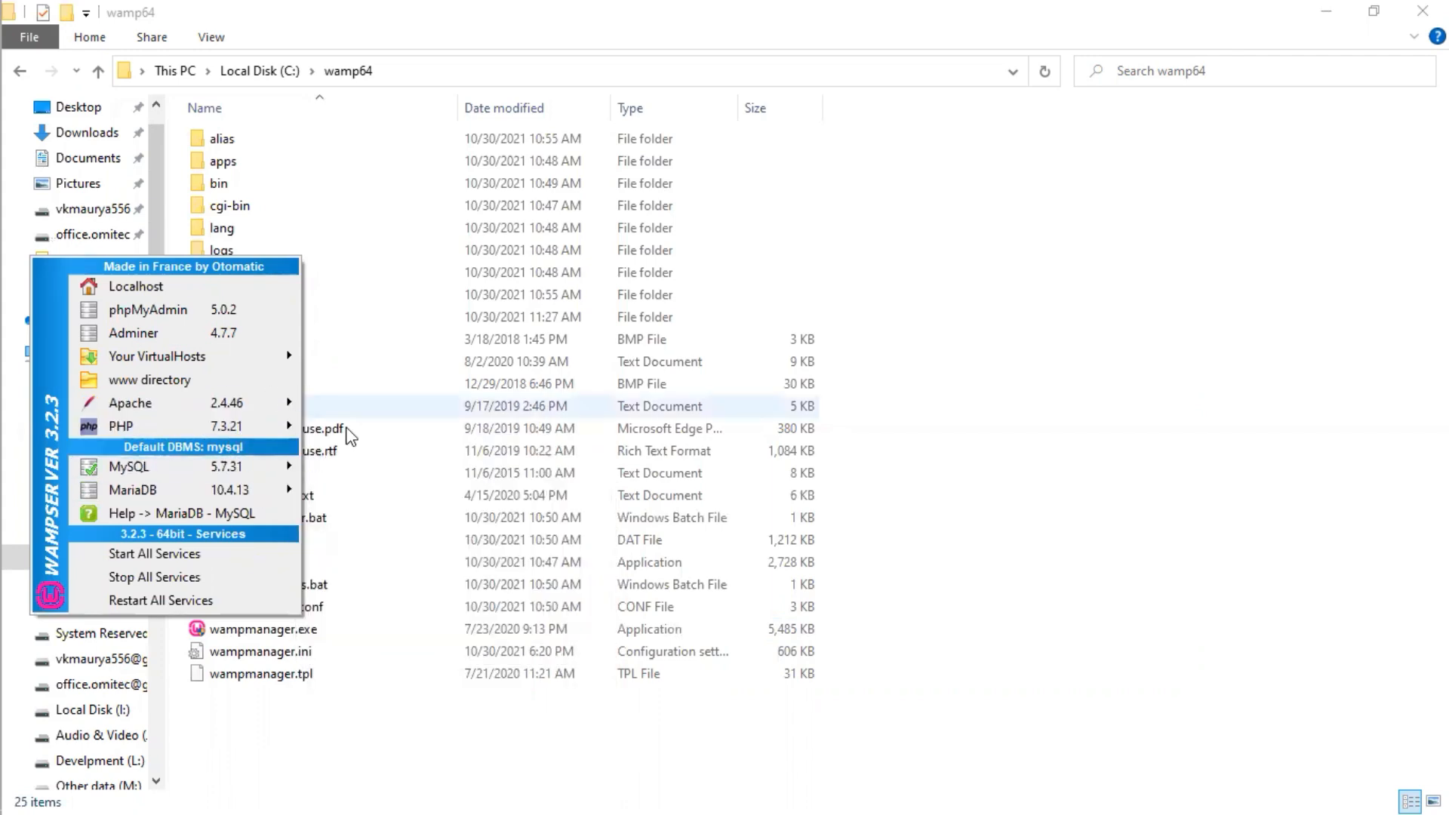
click(527, 452)
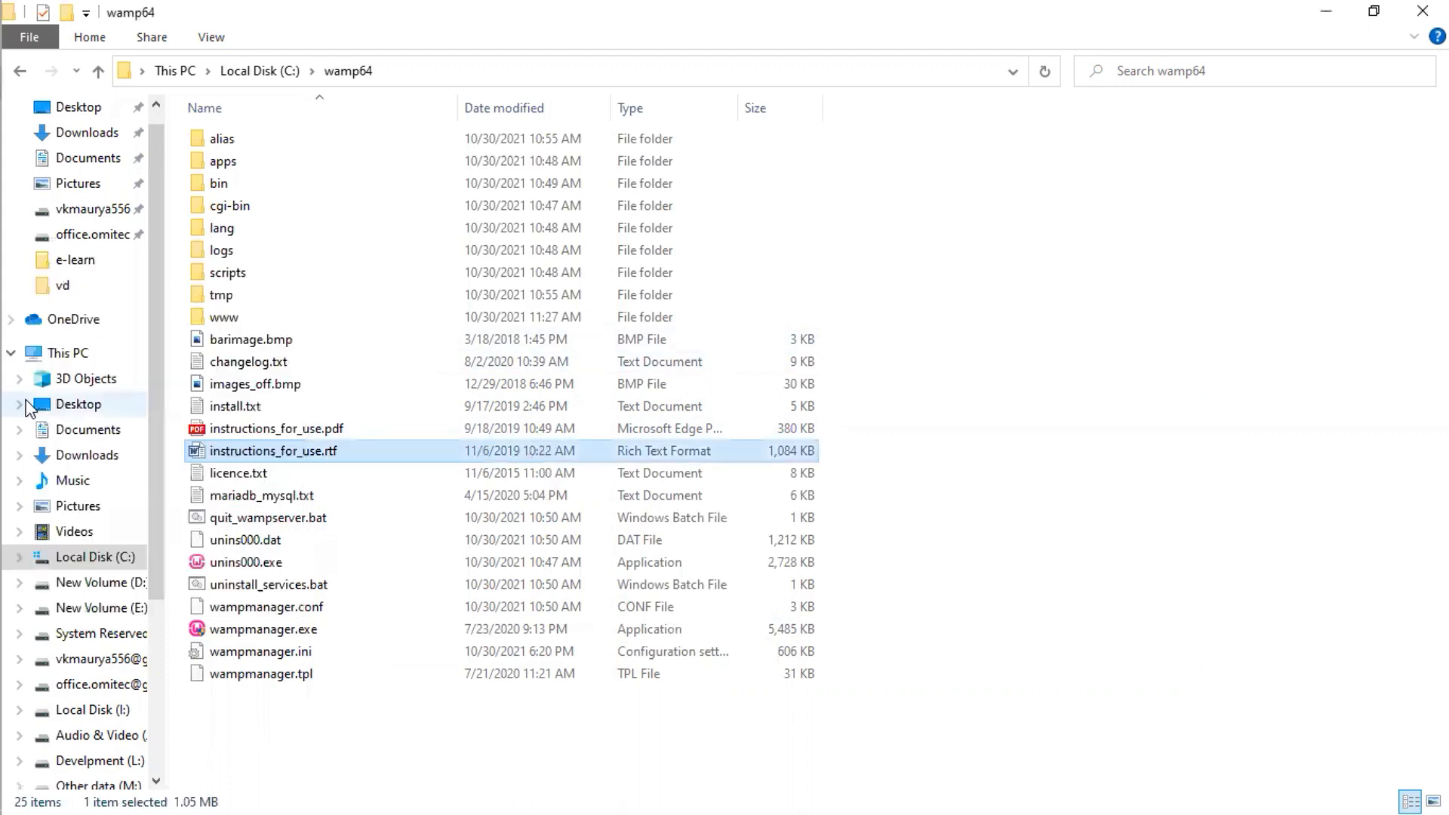
Switch to Chrome, load localhost and review the server configuration, tools, projects and aliases on the Wampserver homepage
mouse_move(7, 271)
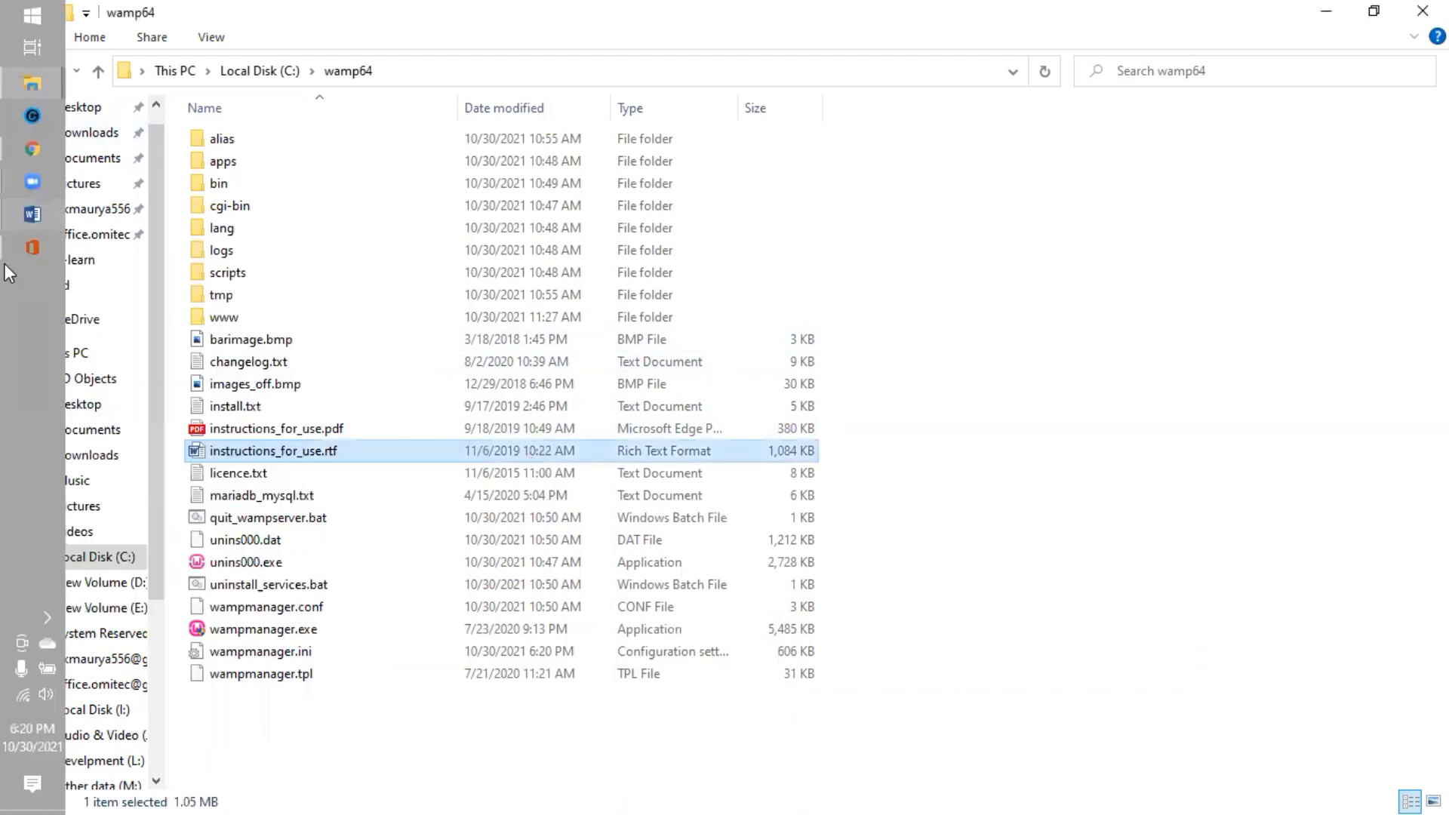
click(32, 148)
text(local)
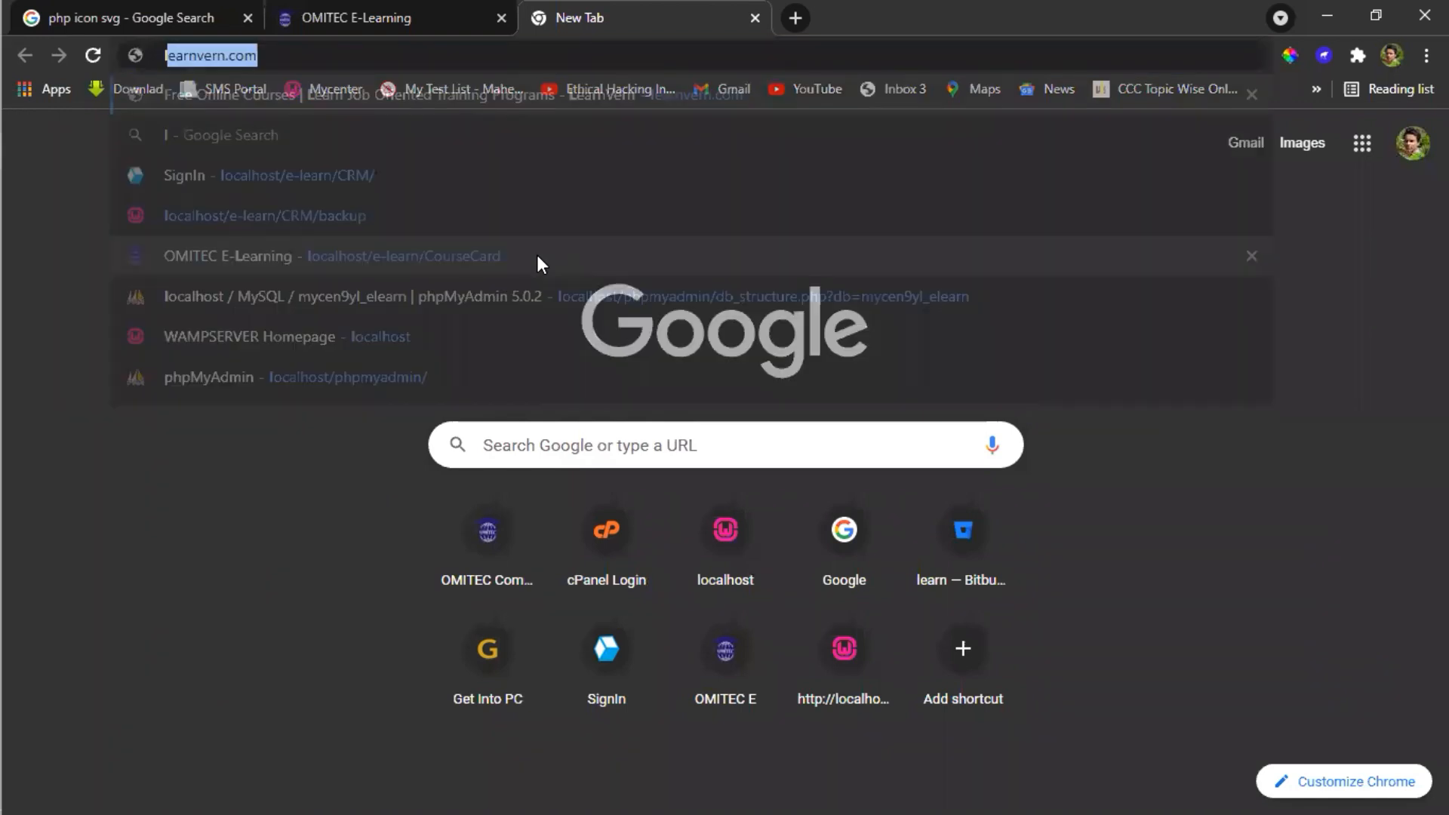
text(host)
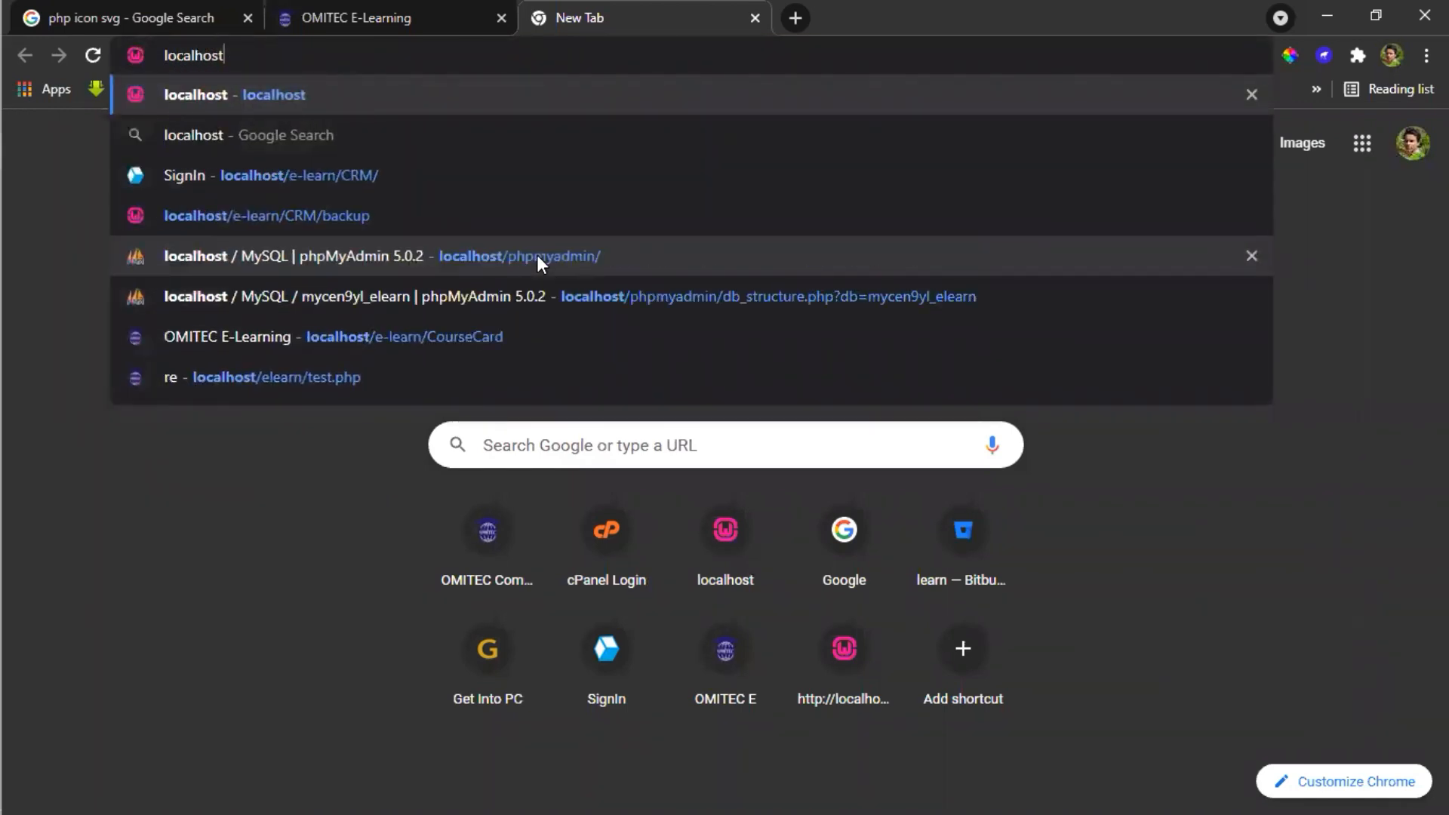
key(Return)
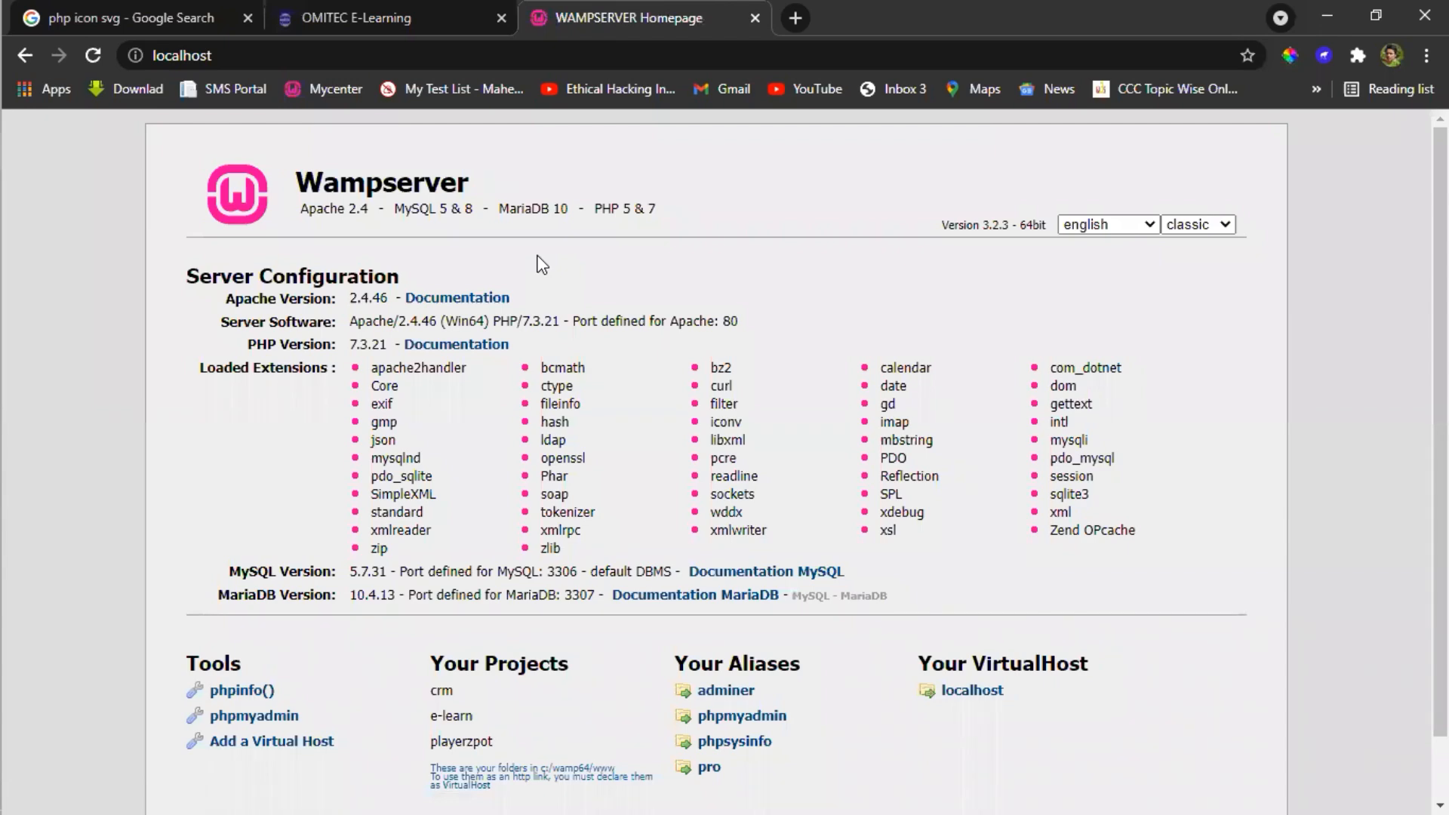
scroll(542, 261, down, 1)
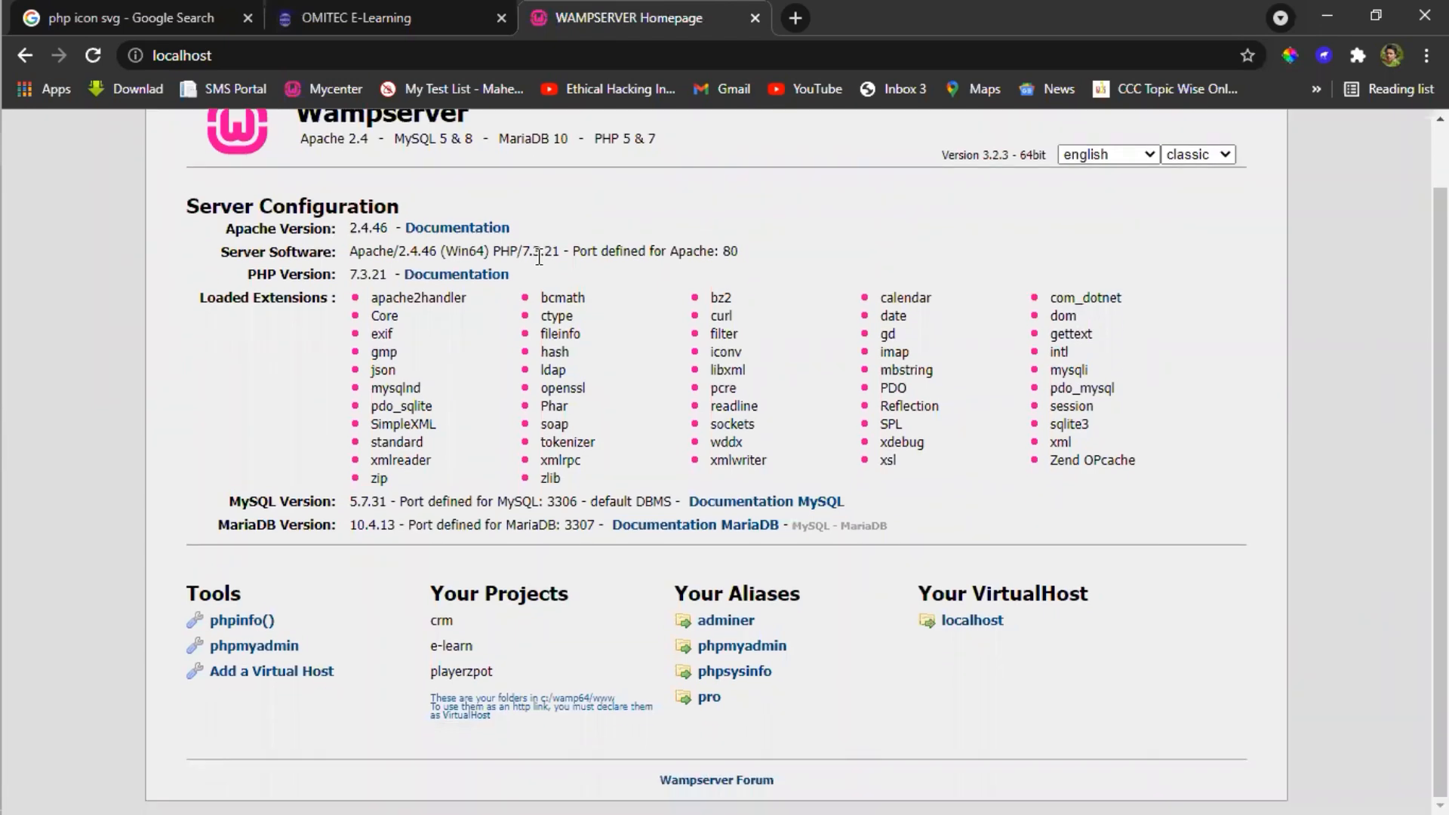
scroll(540, 261, up, 1)
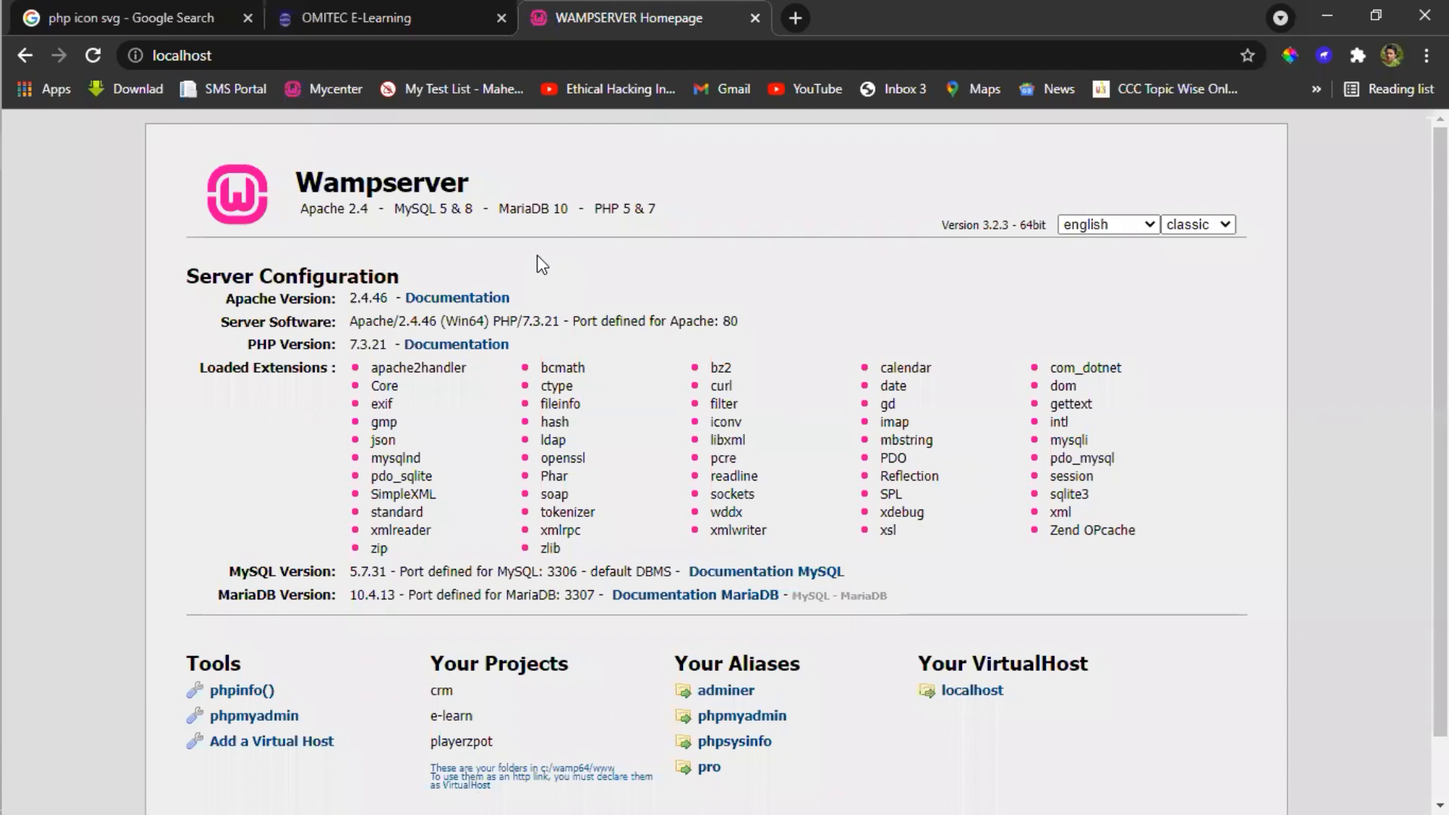
scroll(541, 264, down, 1)
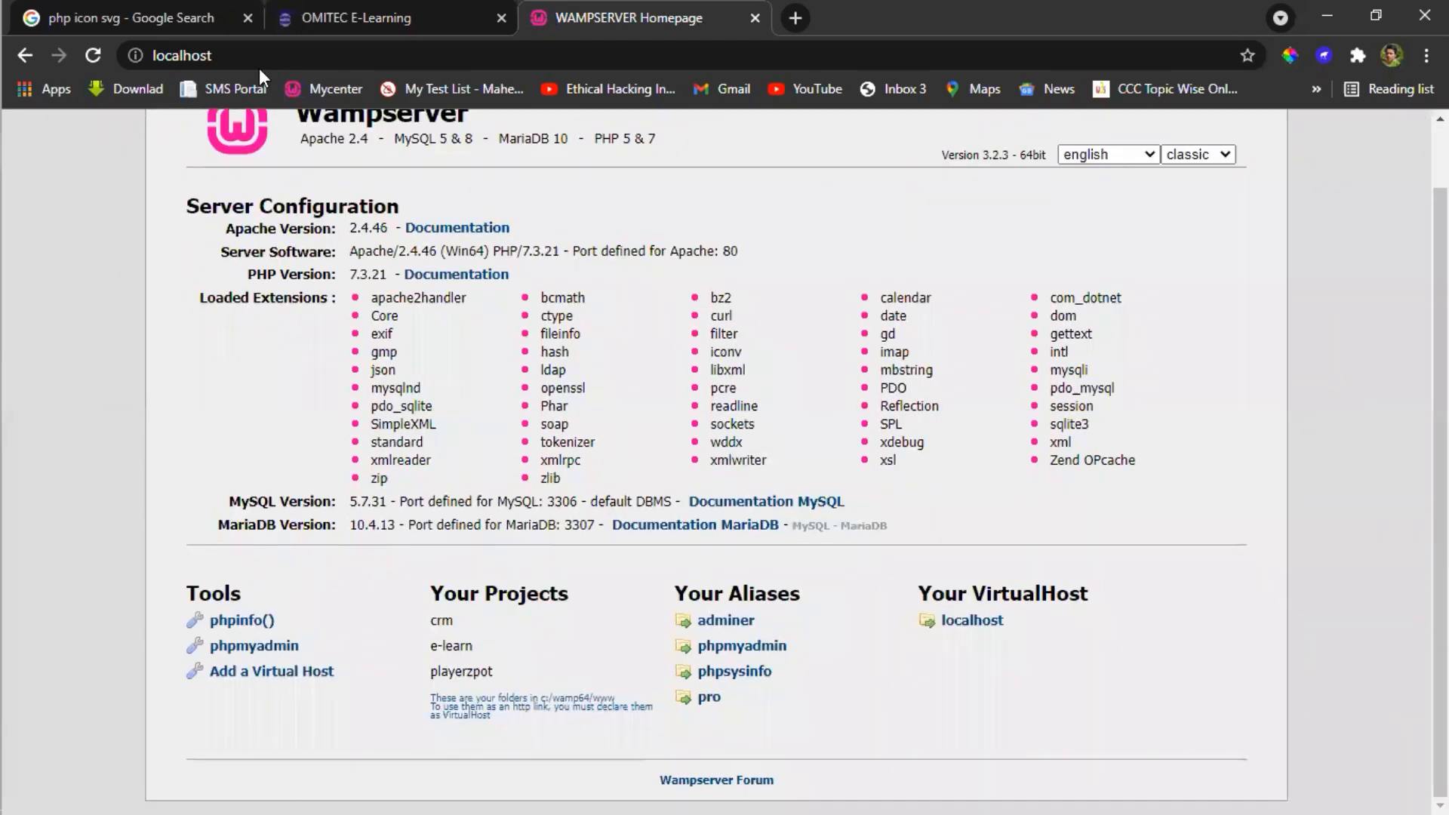
click(278, 56)
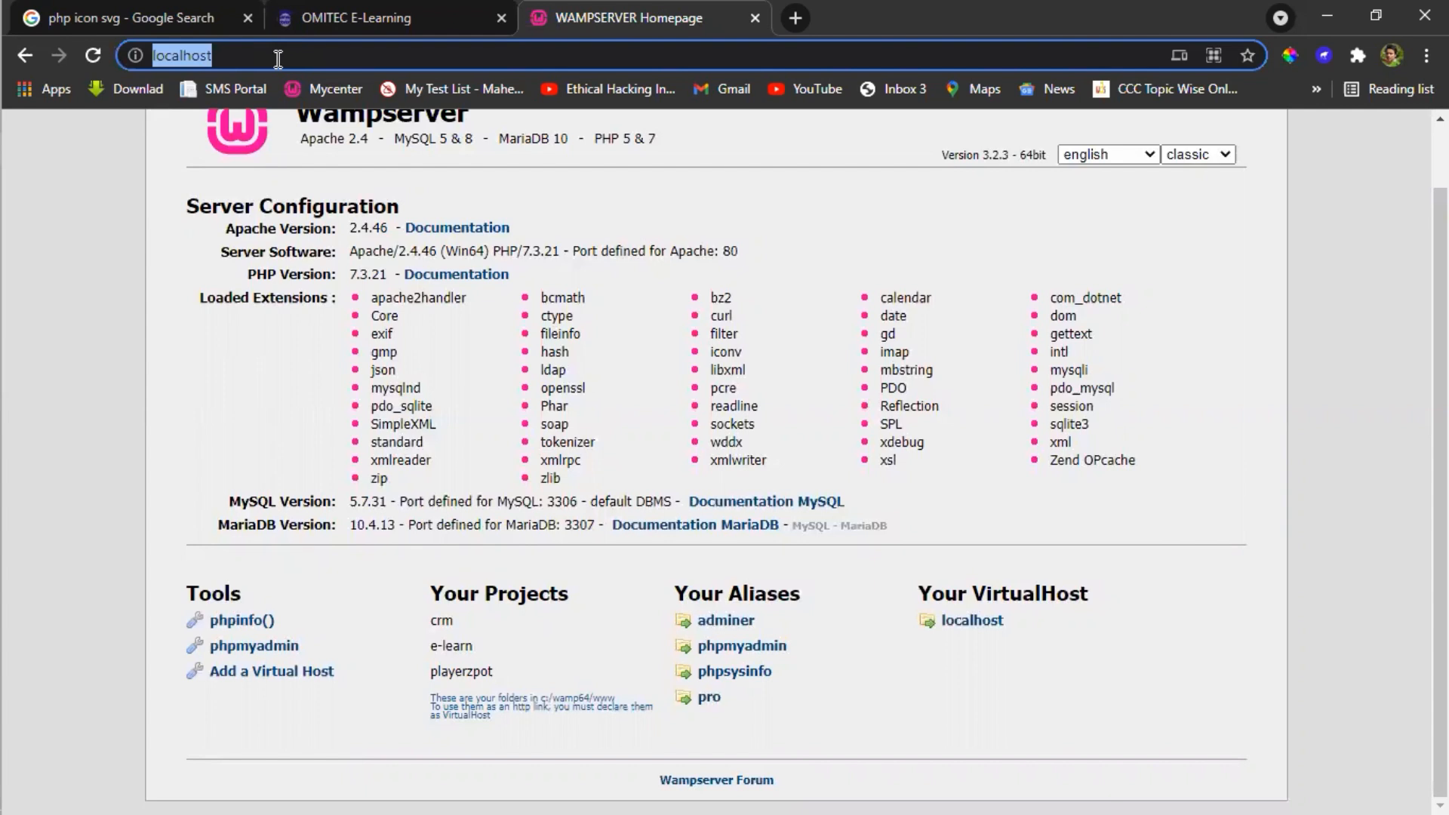
click(515, 609)
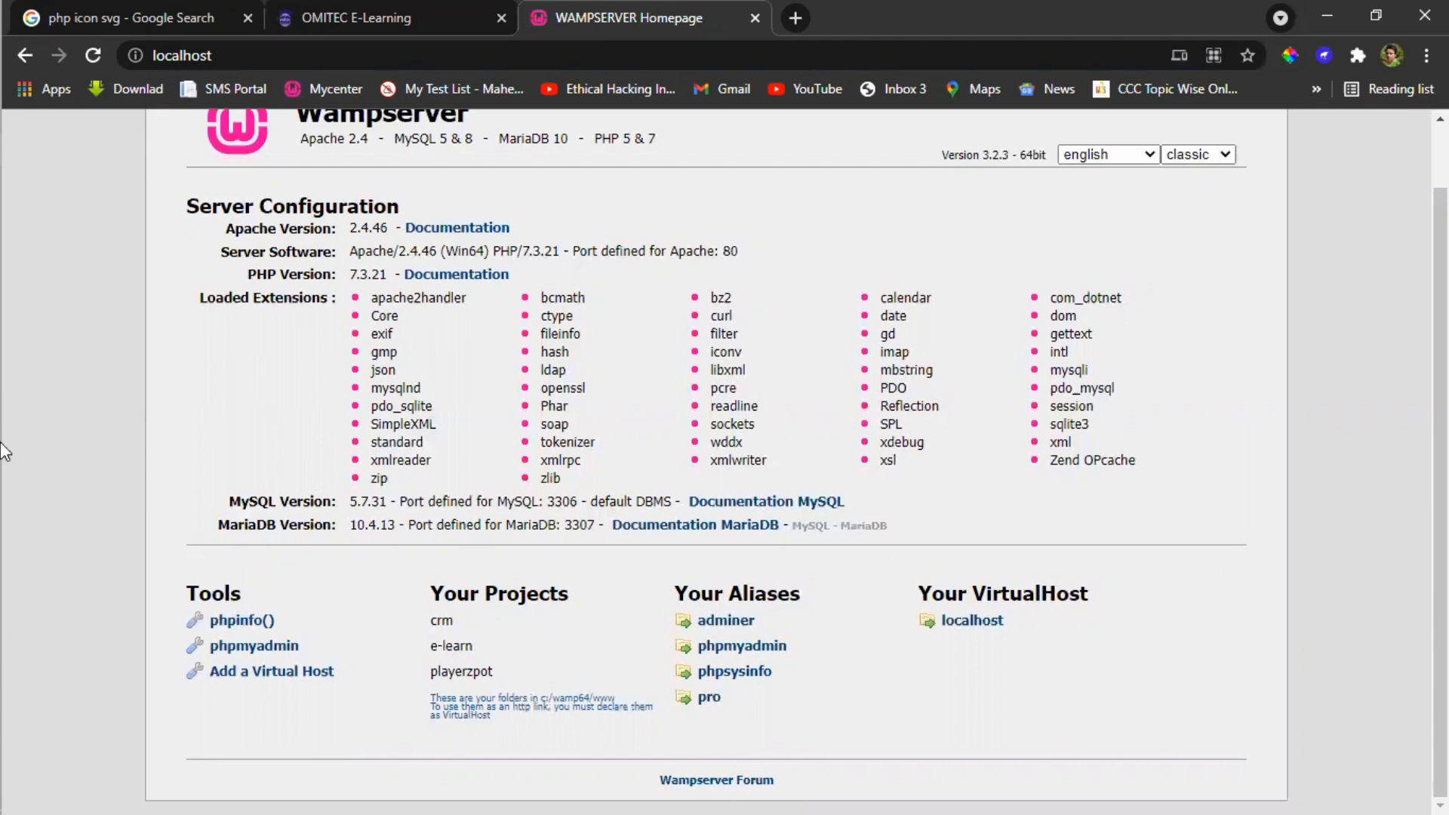
Switch to File Explorer and open the www folder inside wamp64 on Local Disk (C:), starting from This PC
mouse_move(32, 87)
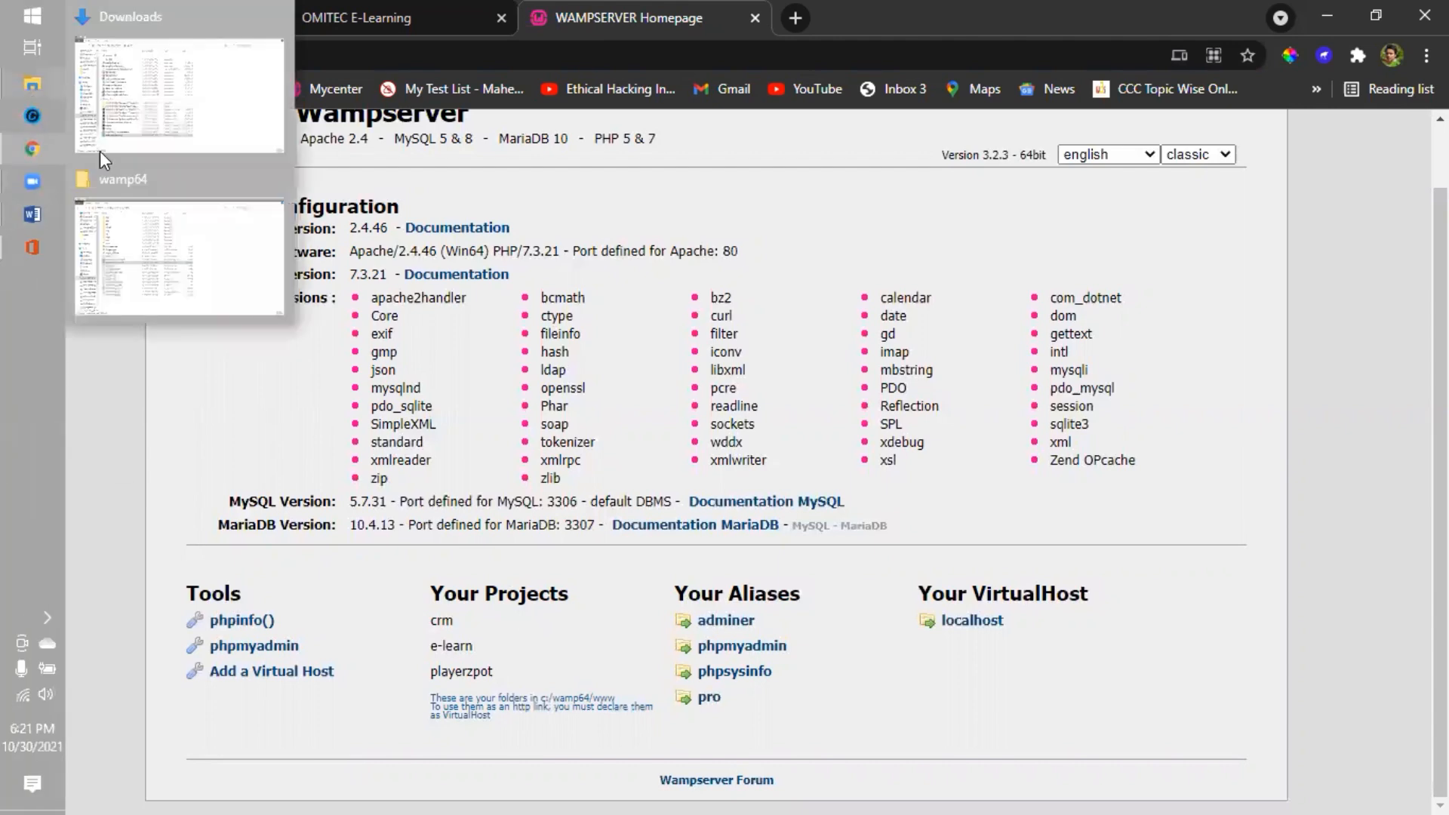
click(106, 222)
click(178, 71)
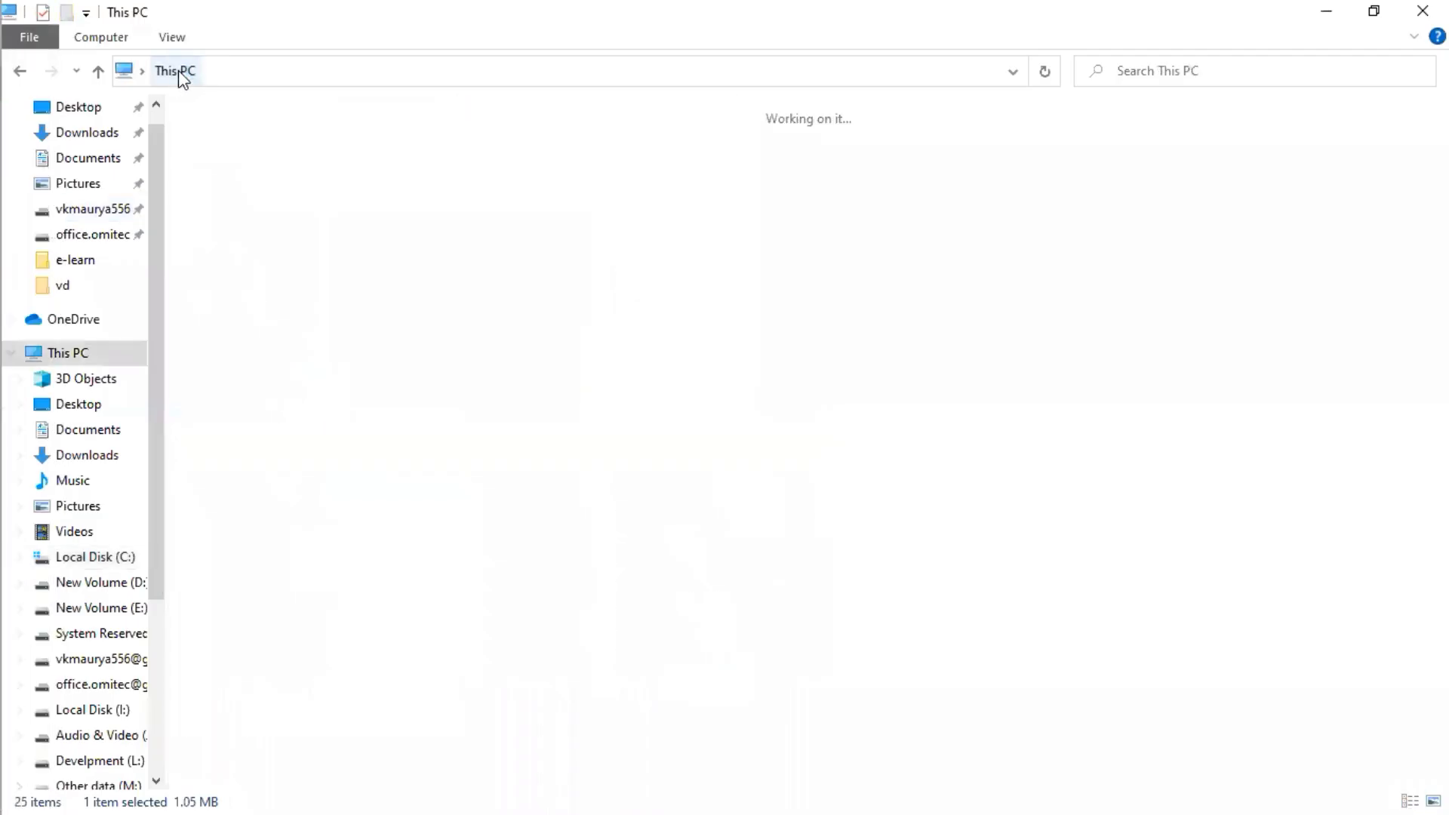
double_click(306, 327)
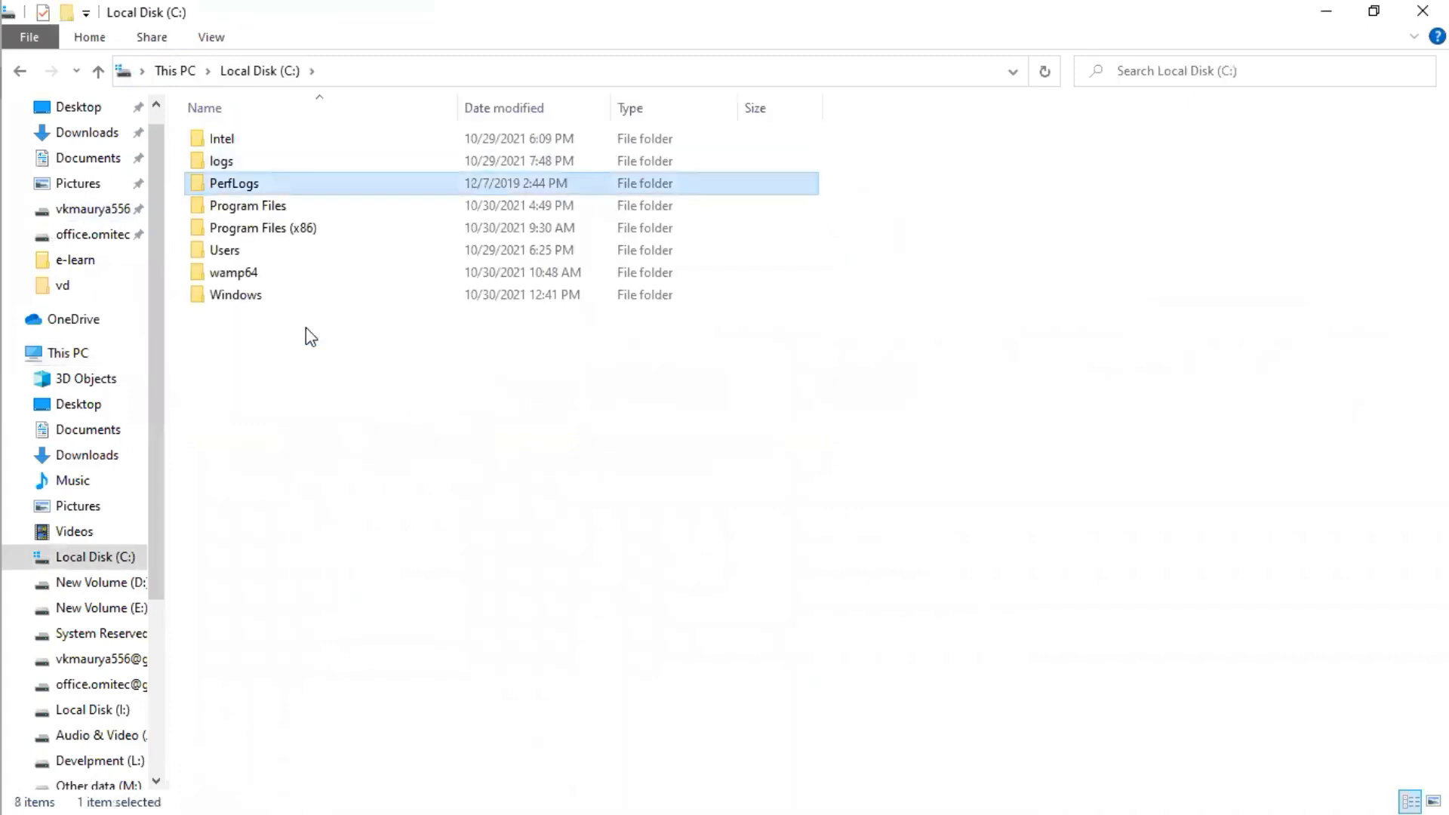
key(Down)
key(Down)
key(Down)
key(Down)
key(Return)
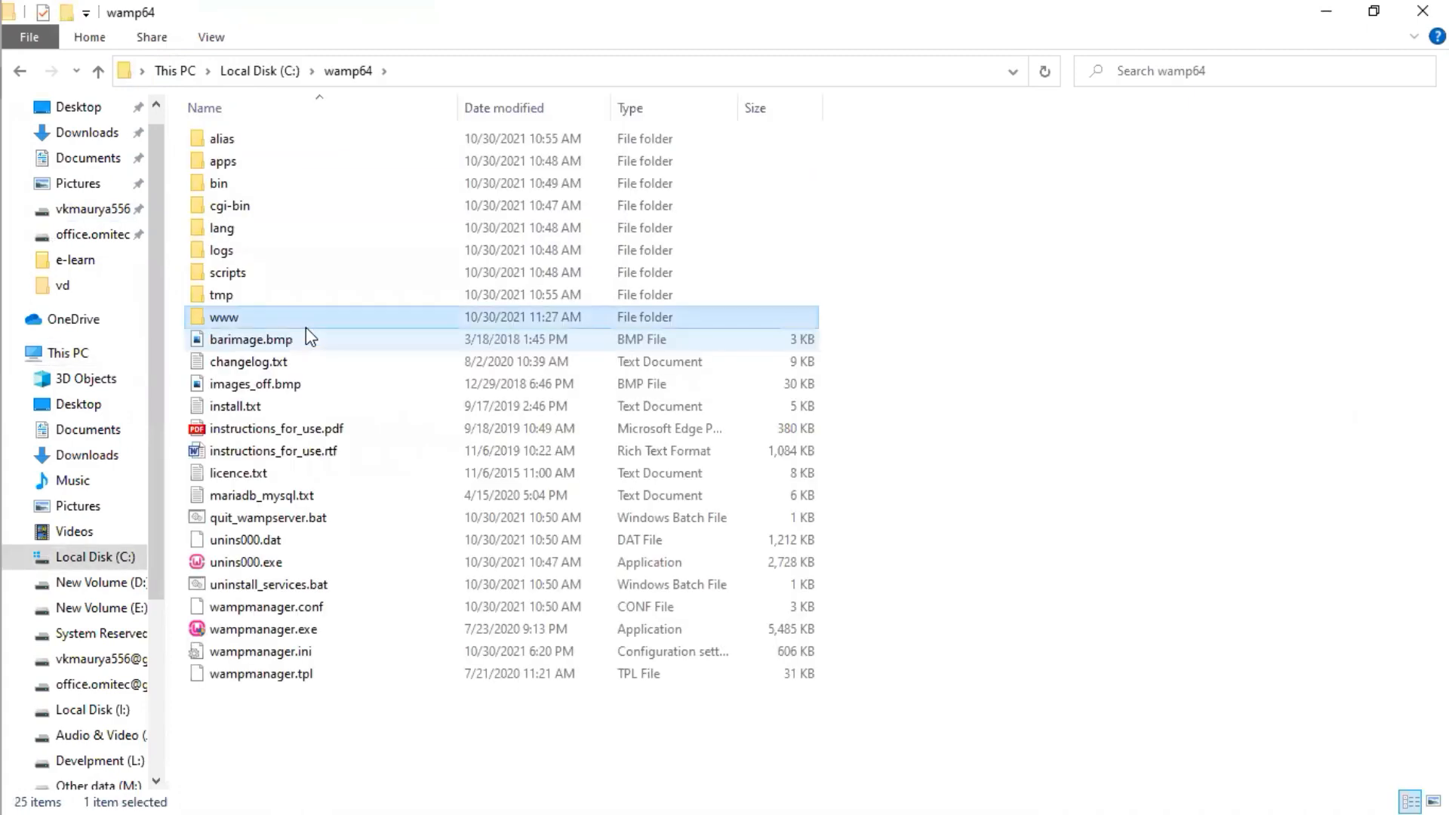
key(Return)
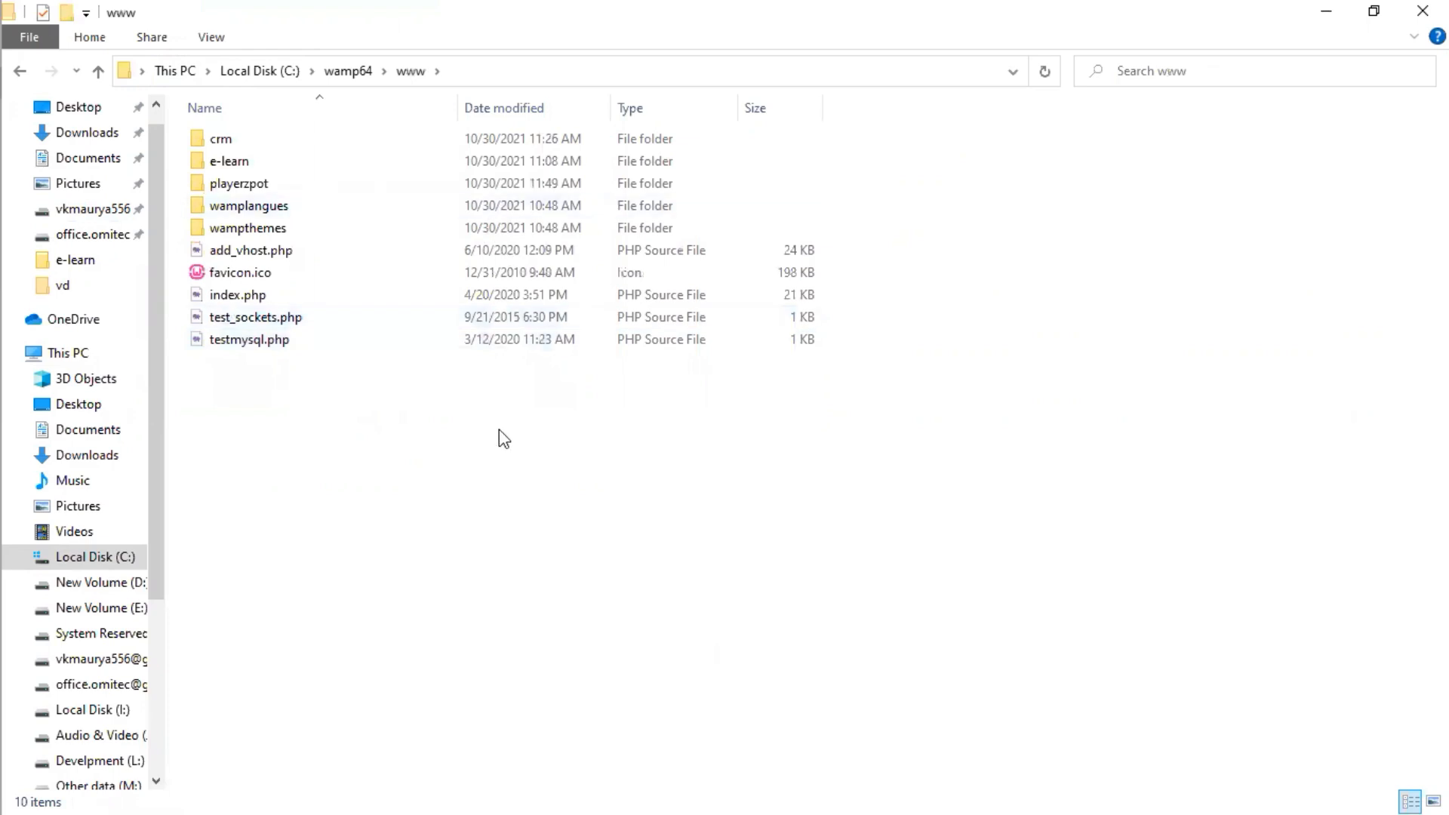
Create a new folder named "MyFirst Project" in the www folder
right_click(488, 509)
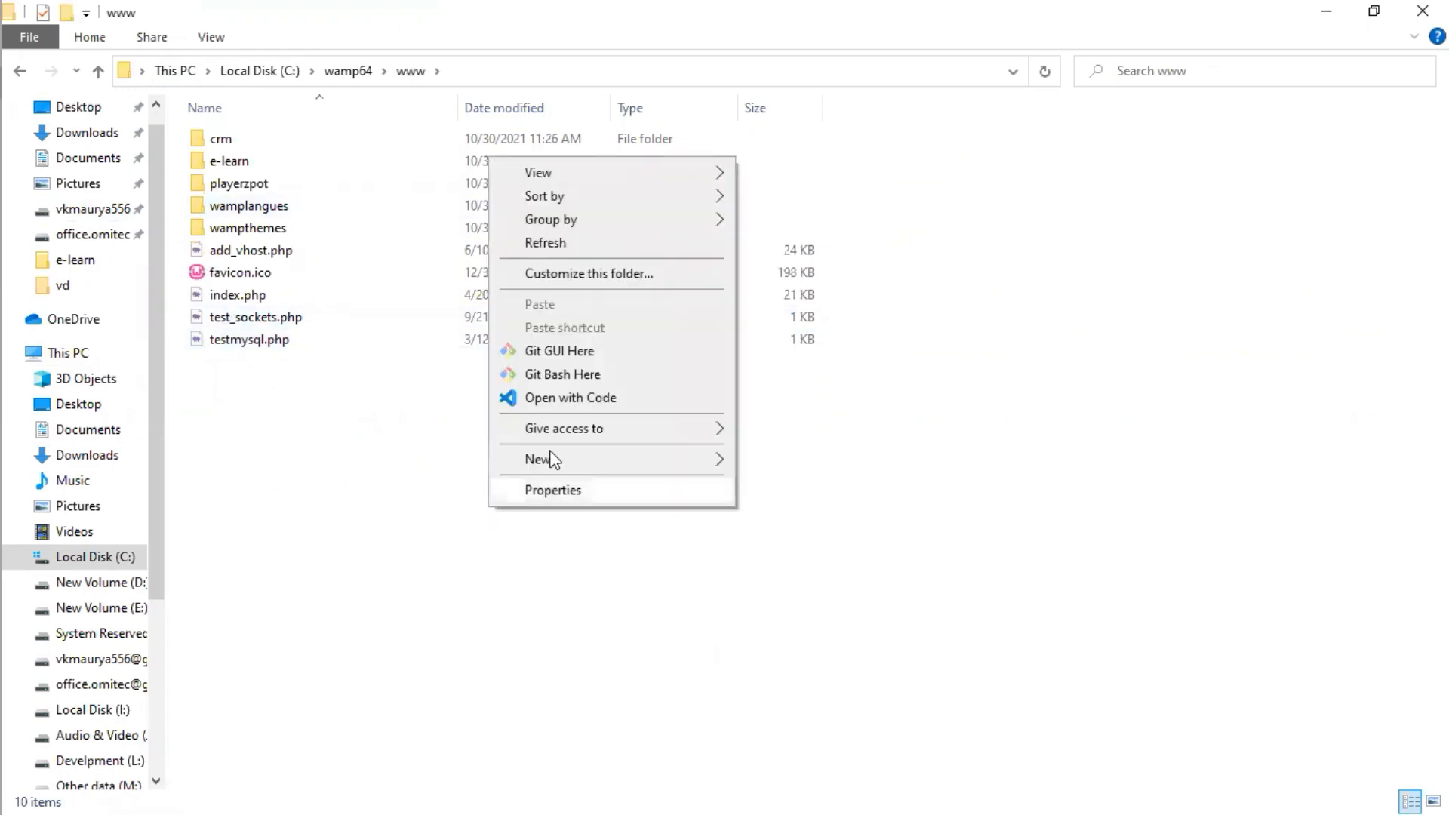
mouse_move(565, 459)
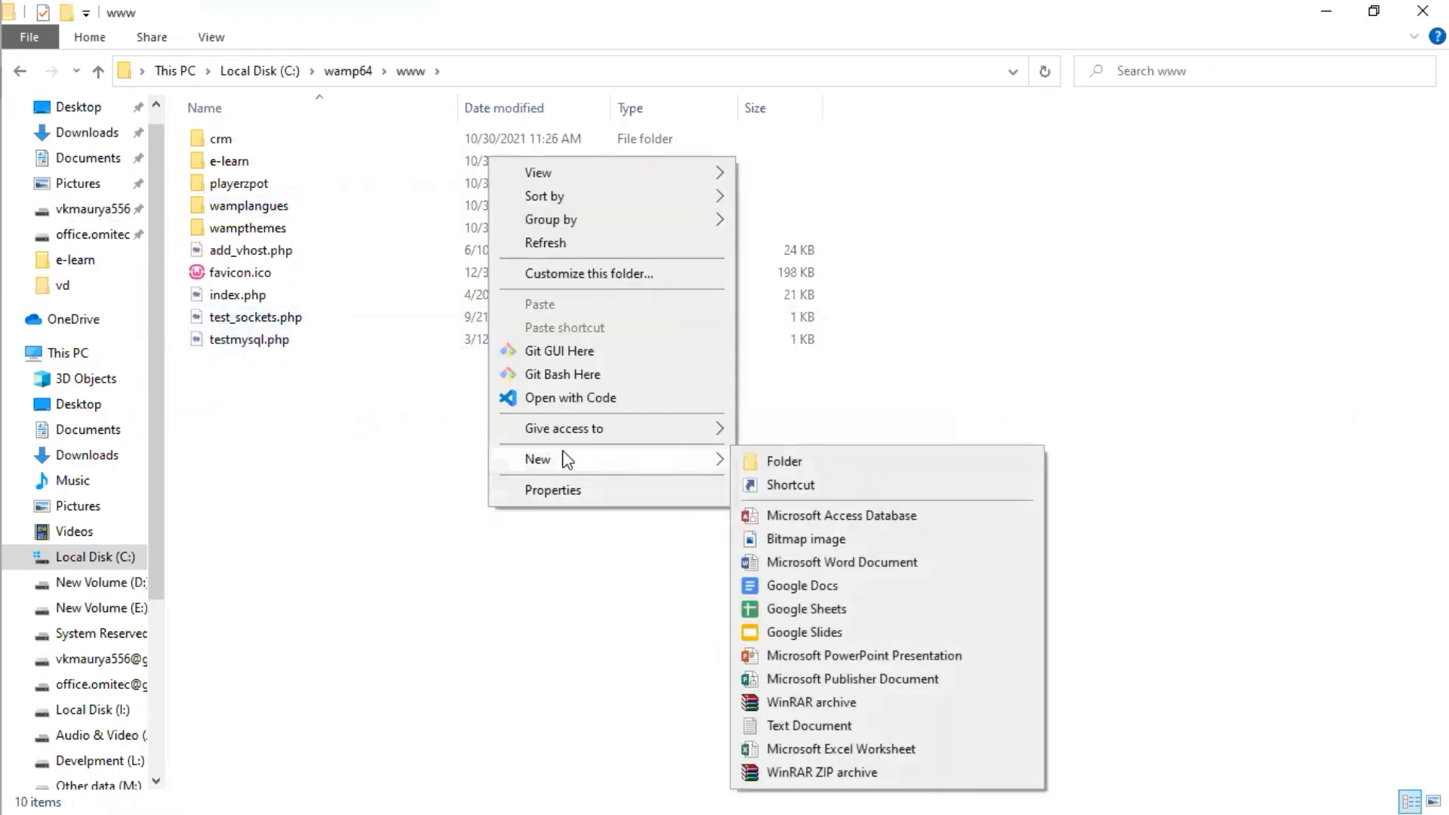
click(753, 464)
text(My)
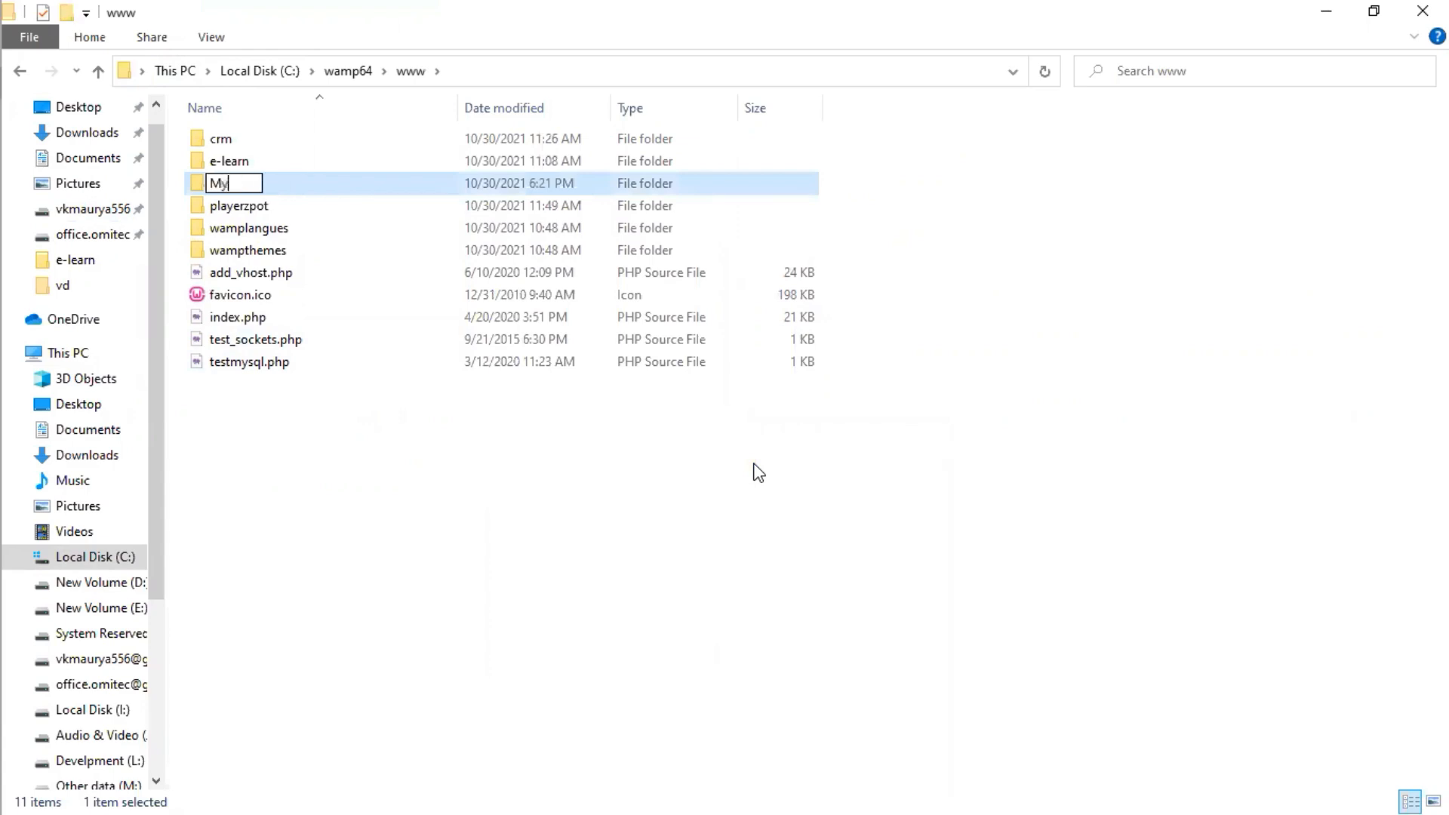
text(First Project)
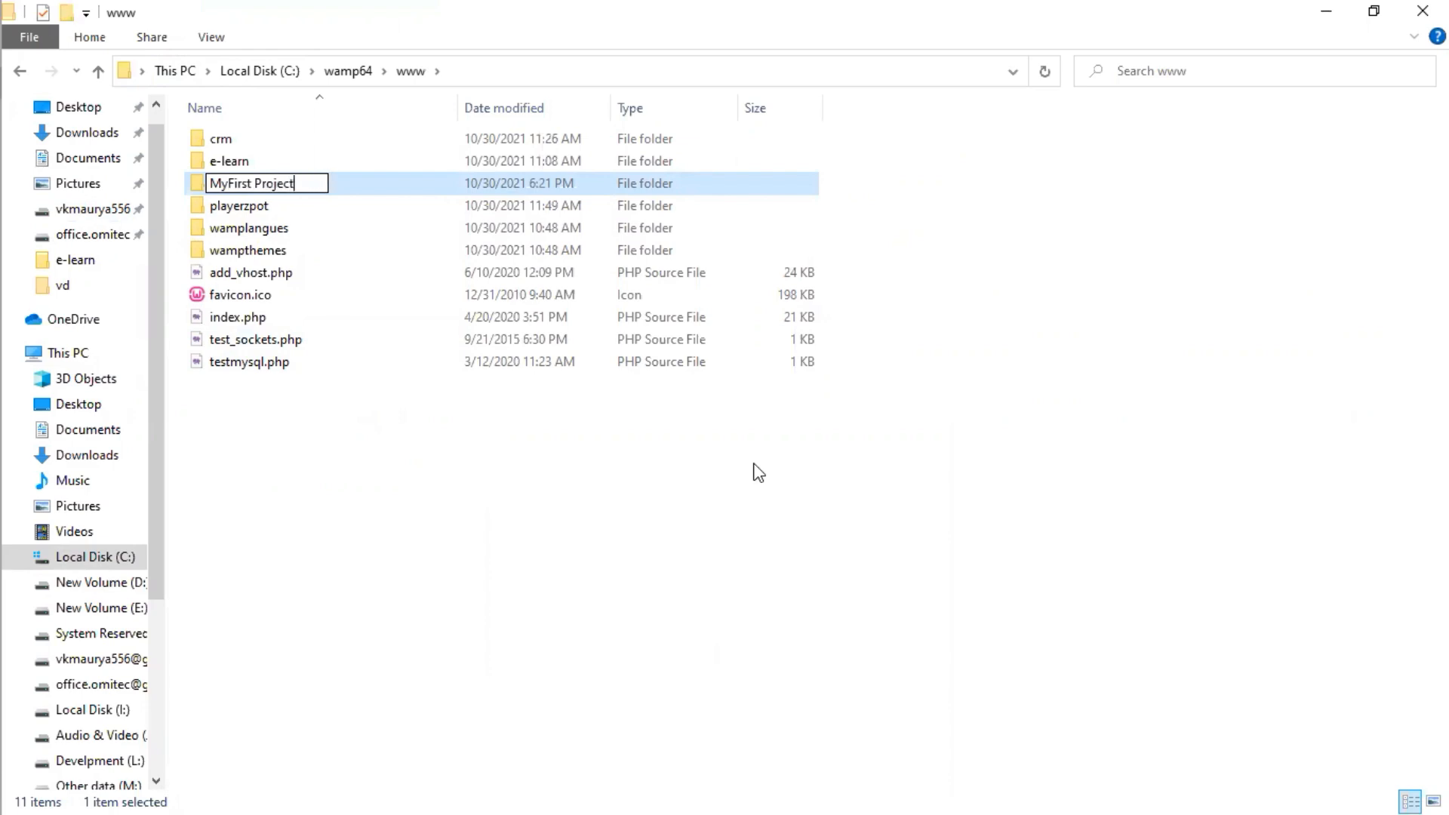
key(Return)
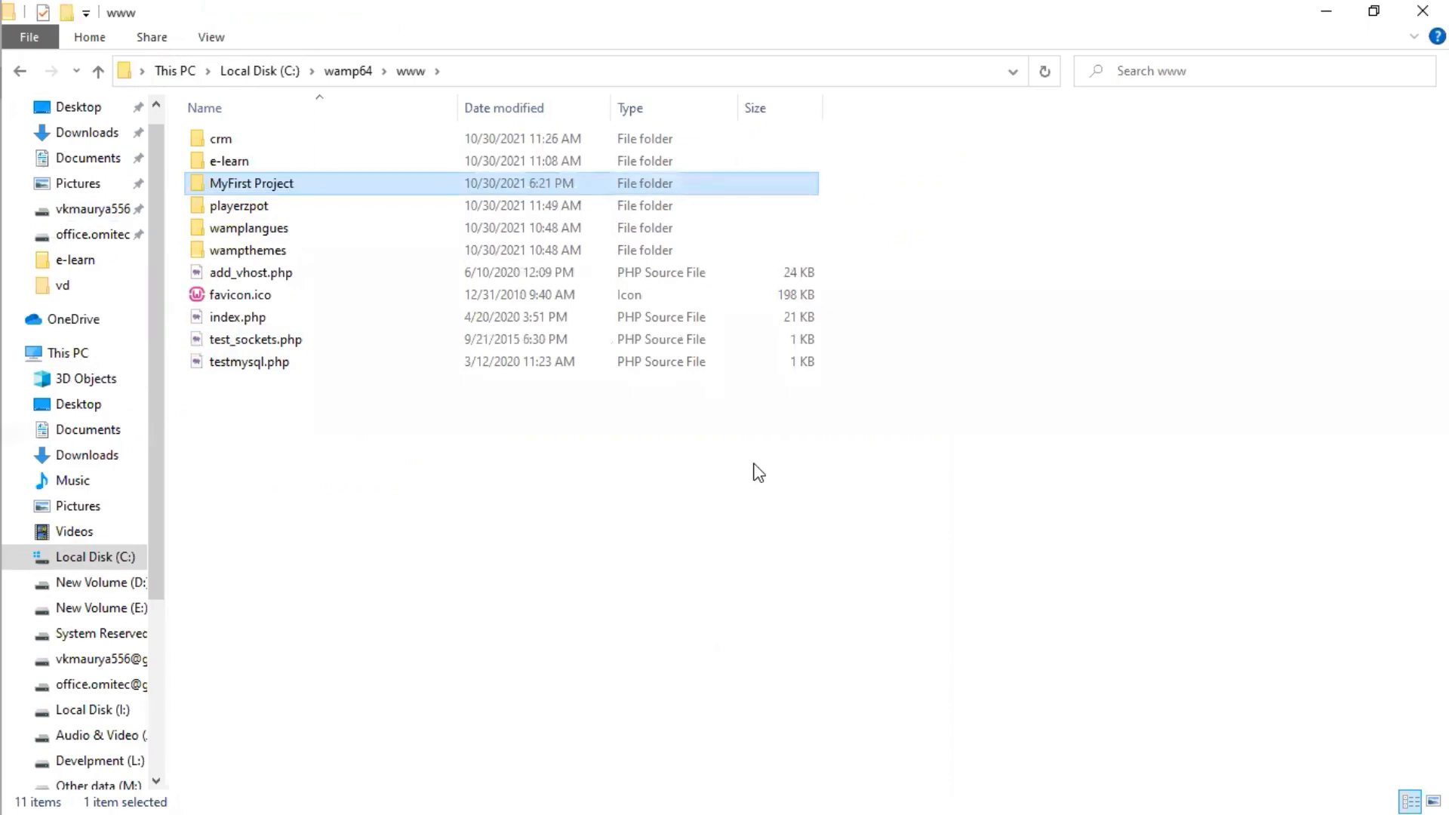
Rename the MyFirst Project folder as "My First Project", and look inside it before returning to the www folder
key(F2)
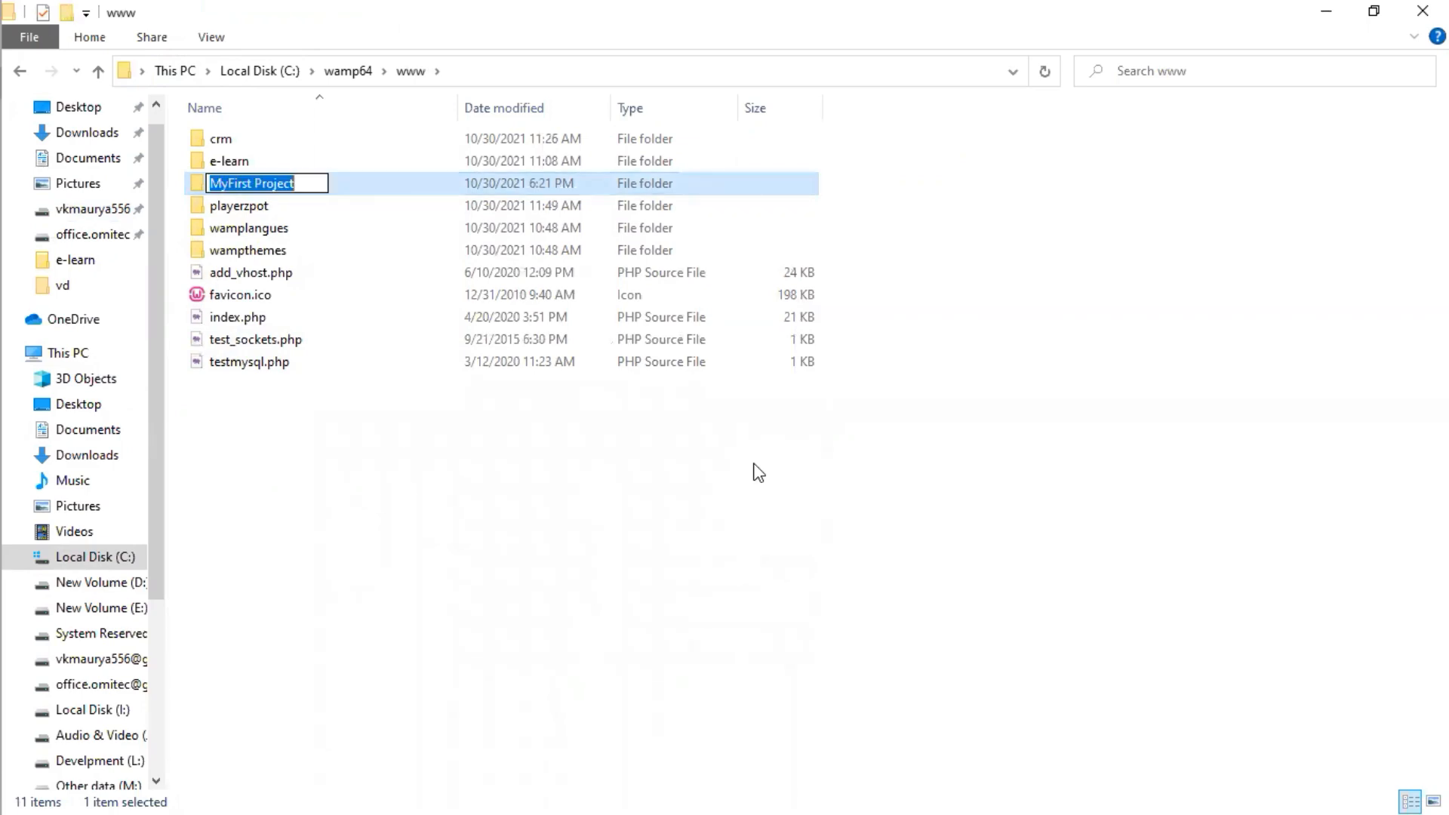
key(Home)
key(Right)
key(Right)
key(Return)
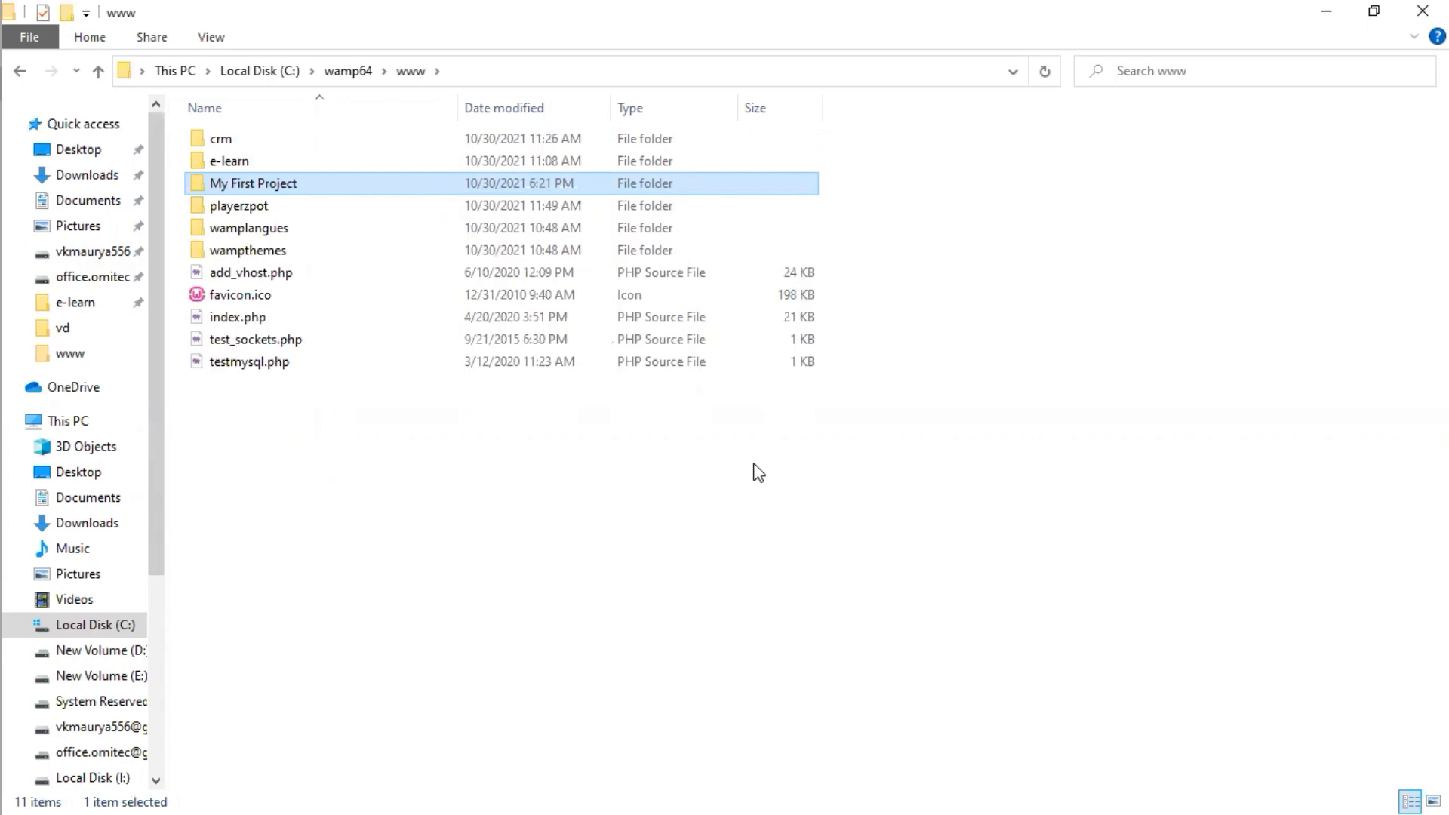
key(Return)
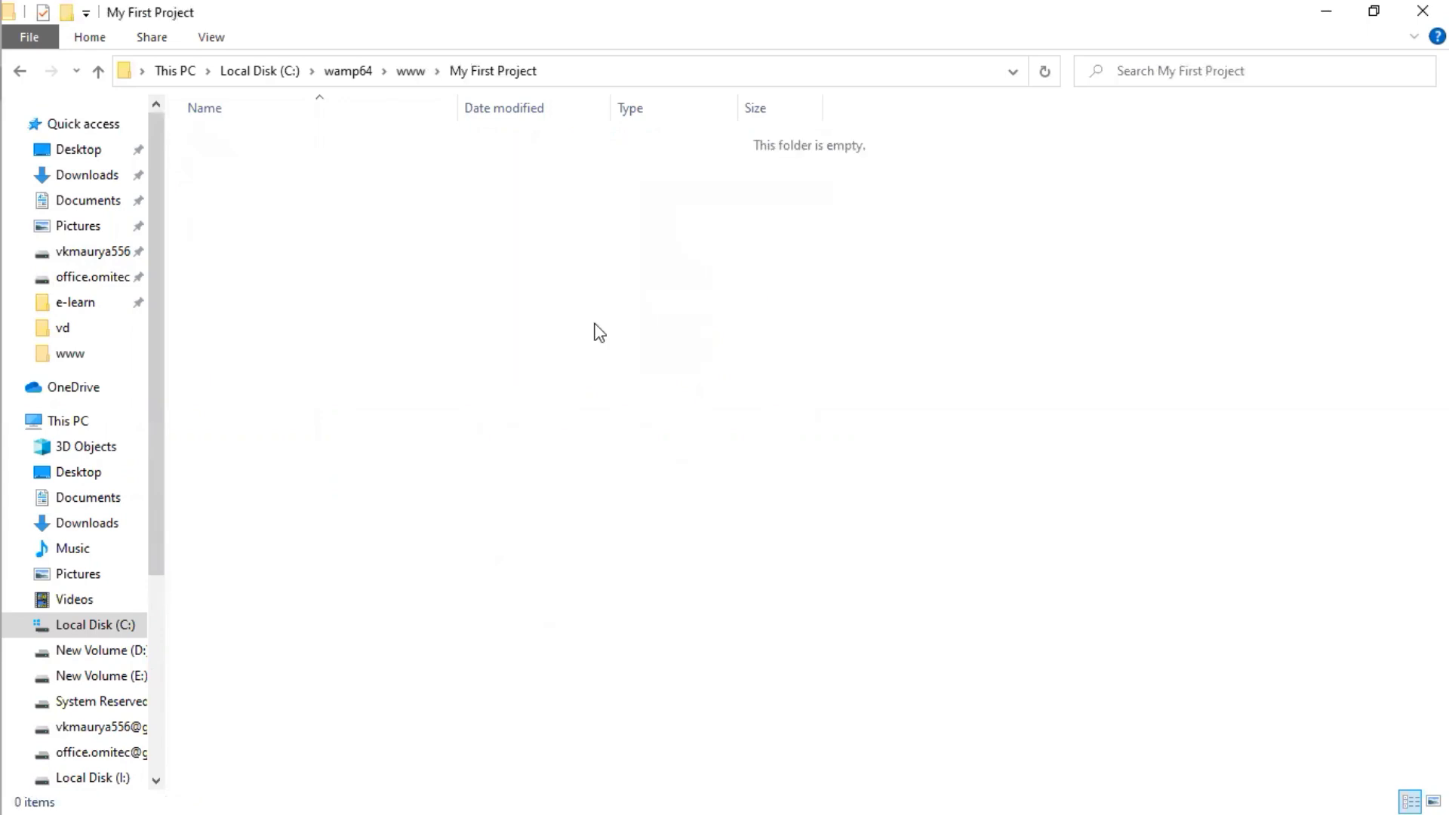
key(alt+Left)
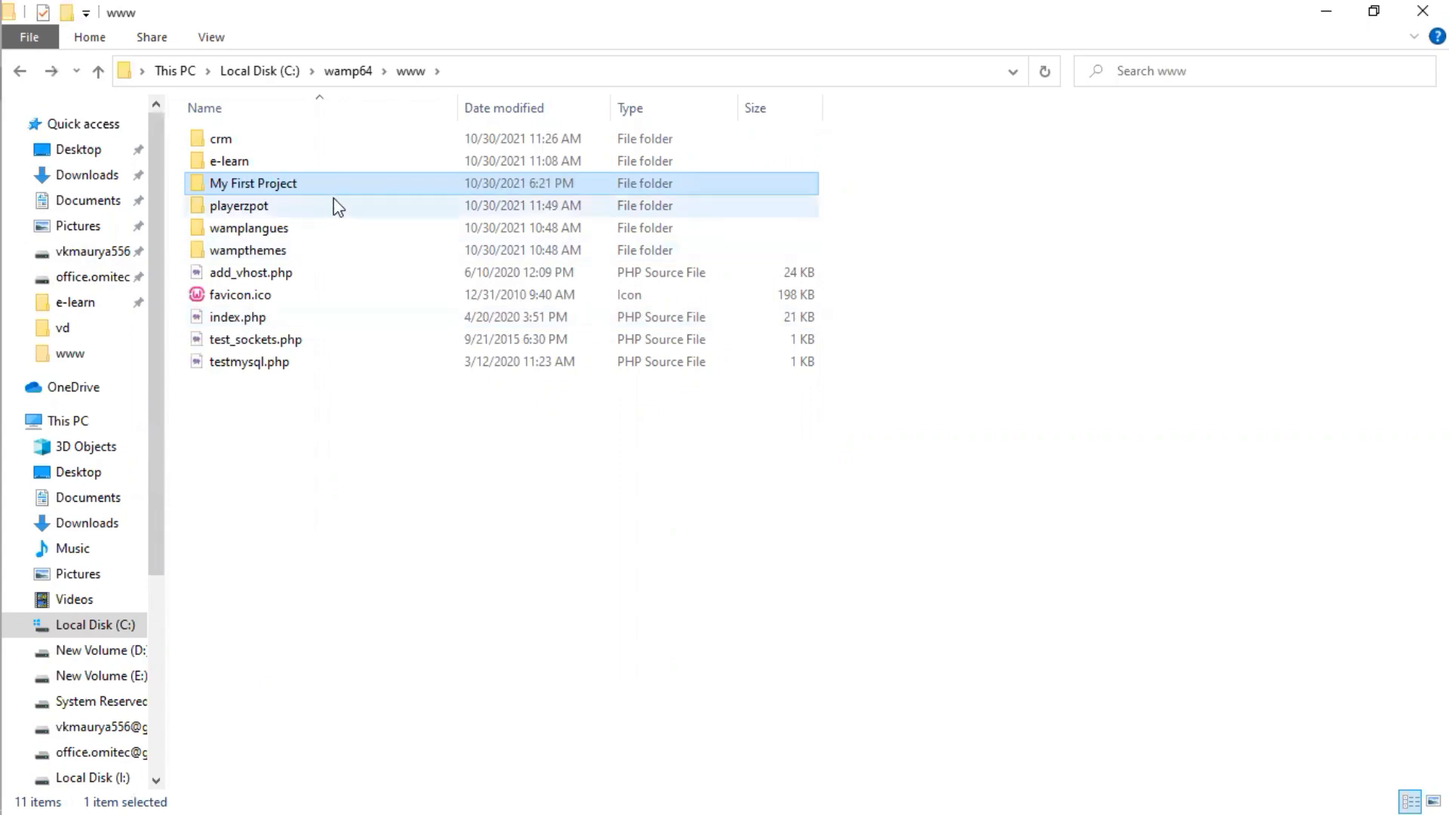
Copy the My First Project folder's name, switch to Chrome, and load localhost/My First Project
key(F2)
key(ctrl+c)
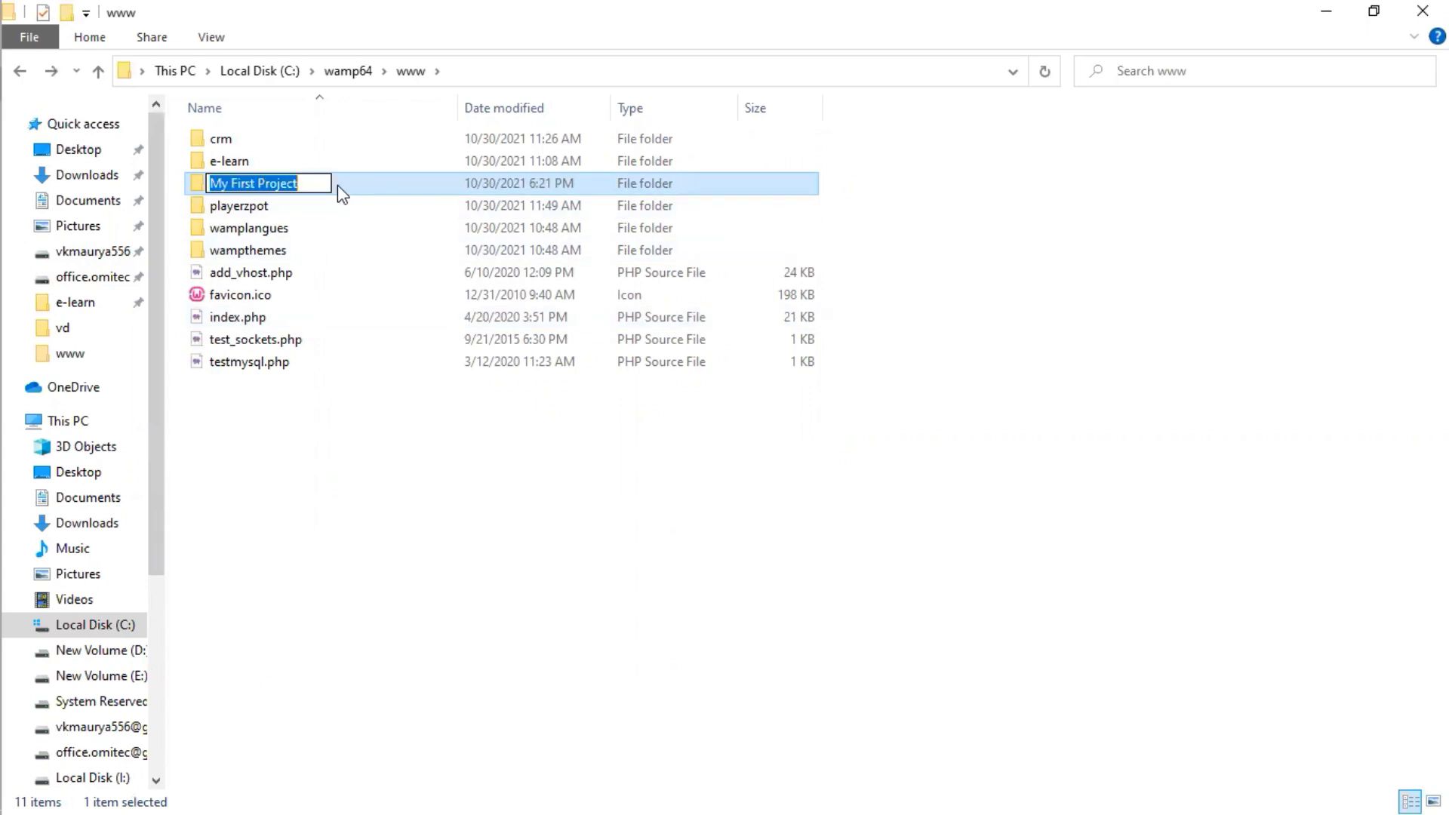
key(Return)
key(alt+Tab)
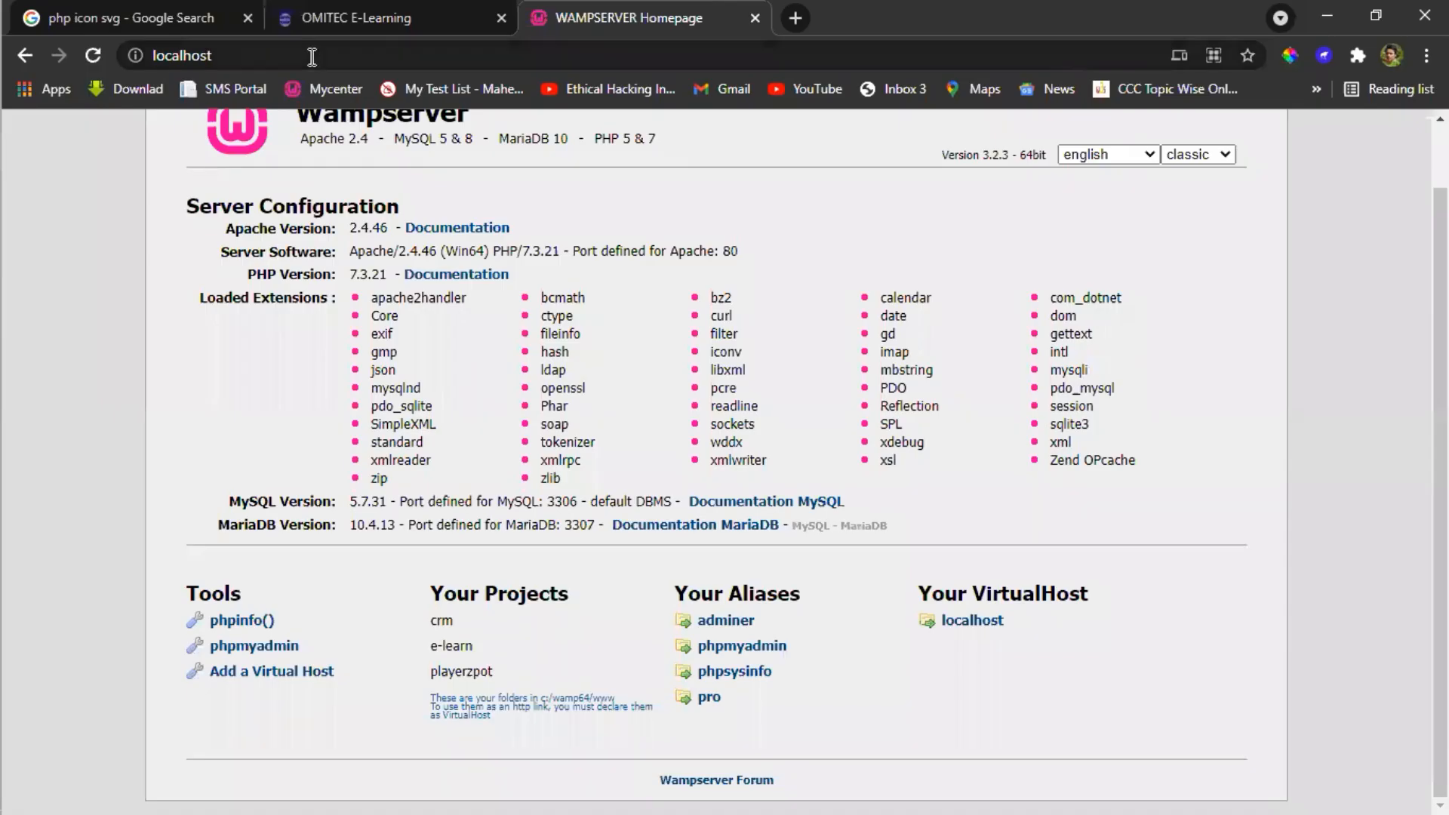
click(278, 56)
click(278, 57)
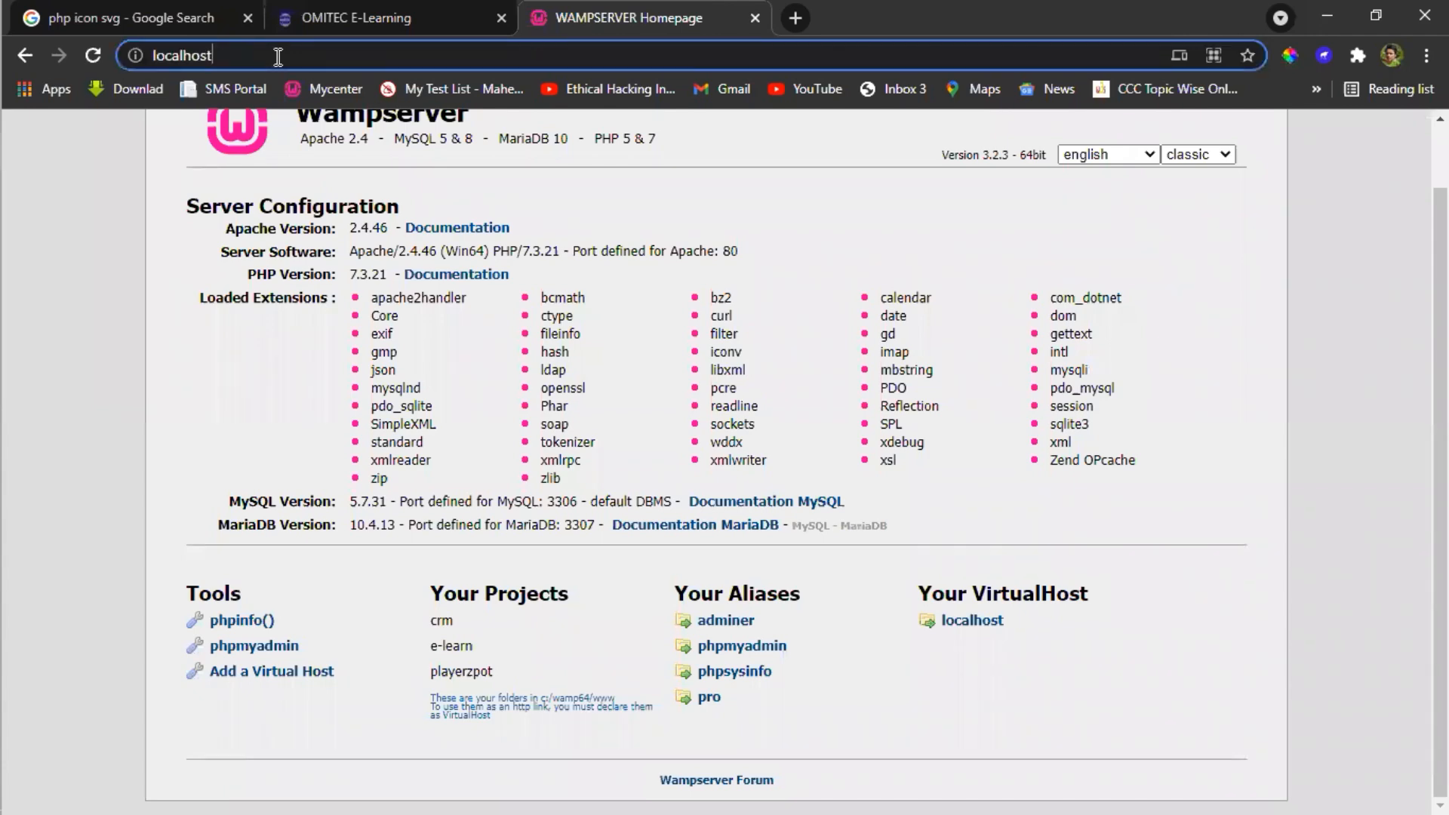
text(/)
key(ctrl+v)
key(Return)
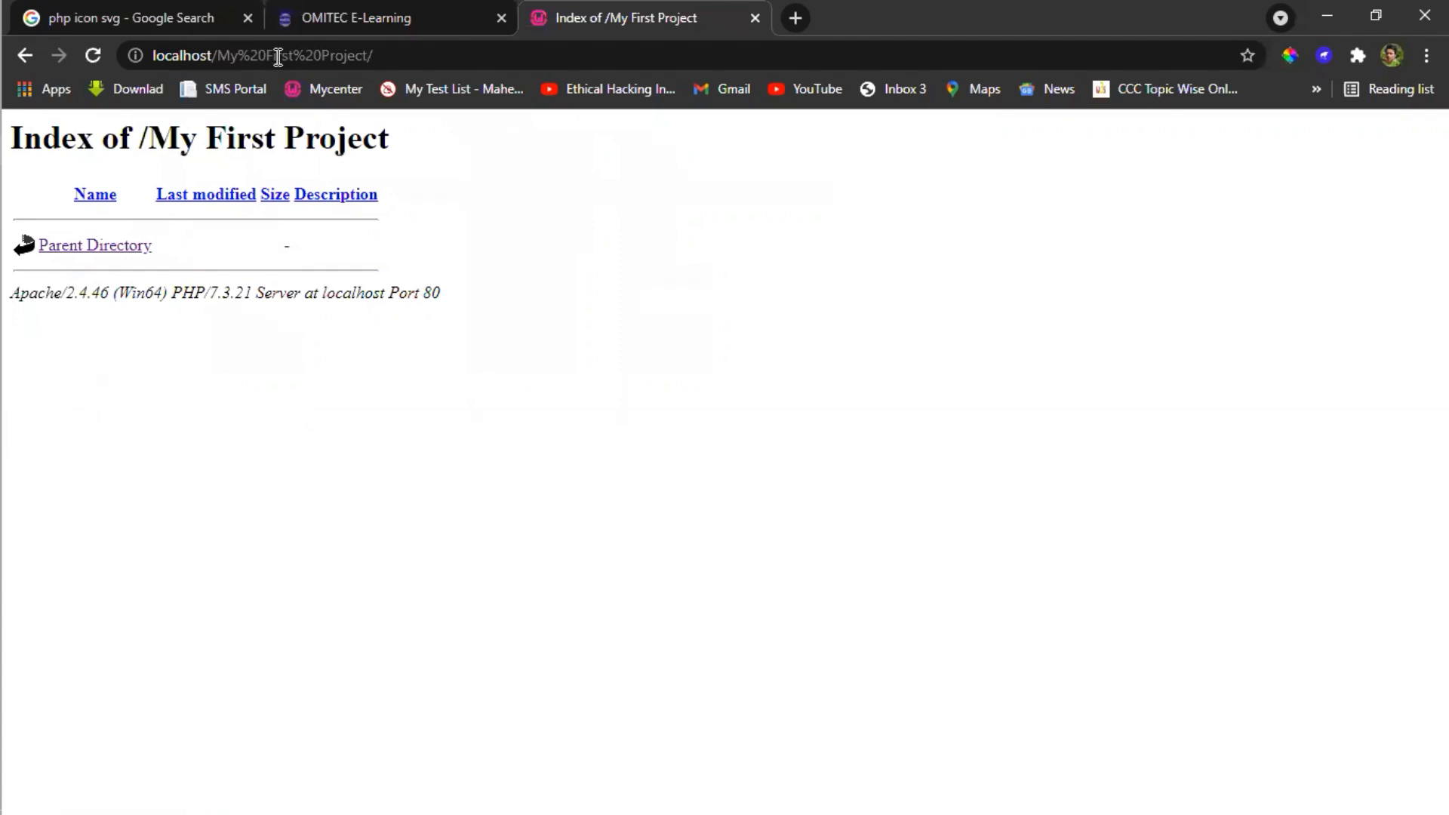
Switch to File Explorer, enter the My First Project folder, and open it with Visual Studio Code
key(alt+Tab)
double_click(258, 182)
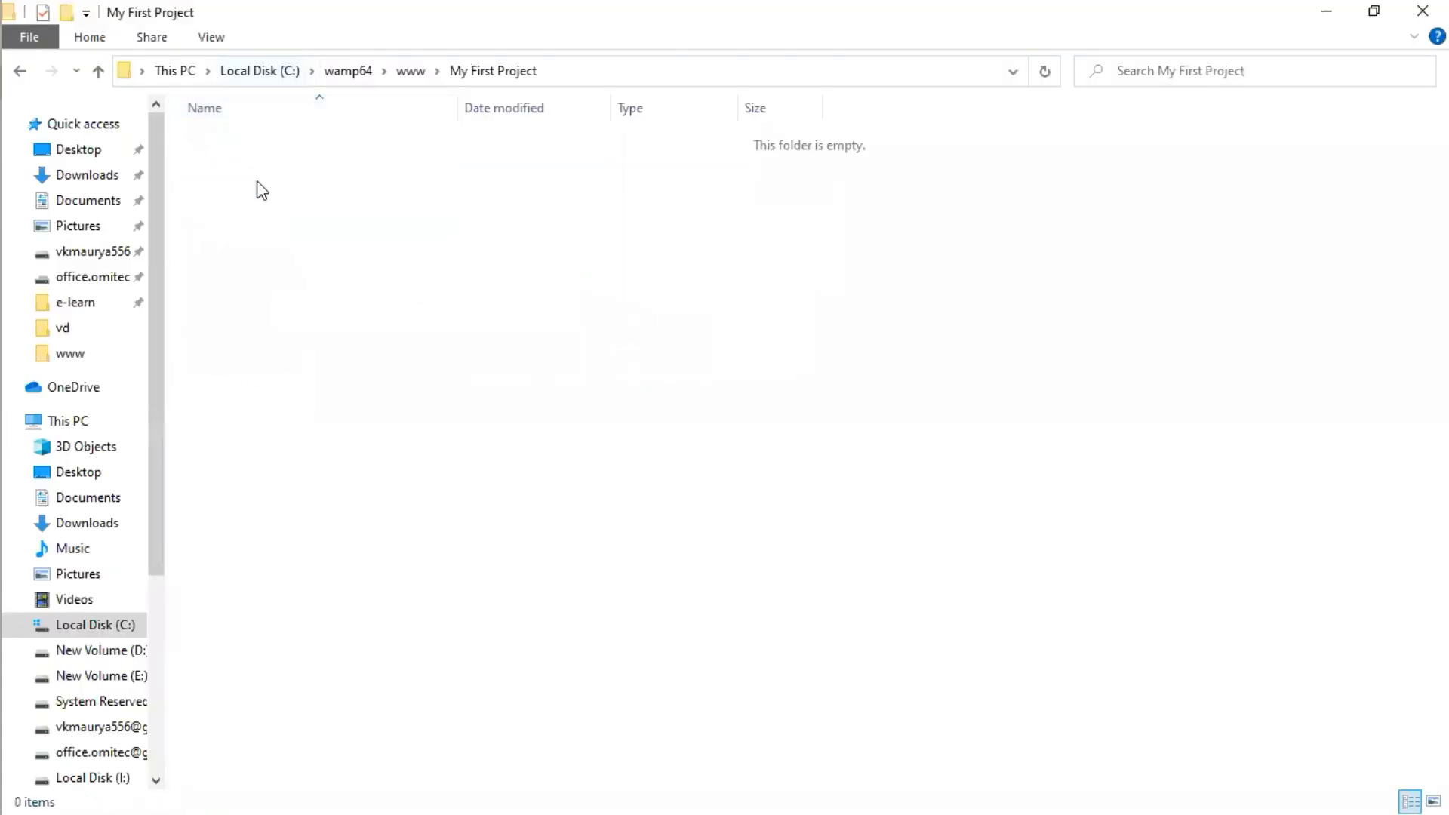
right_click(317, 242)
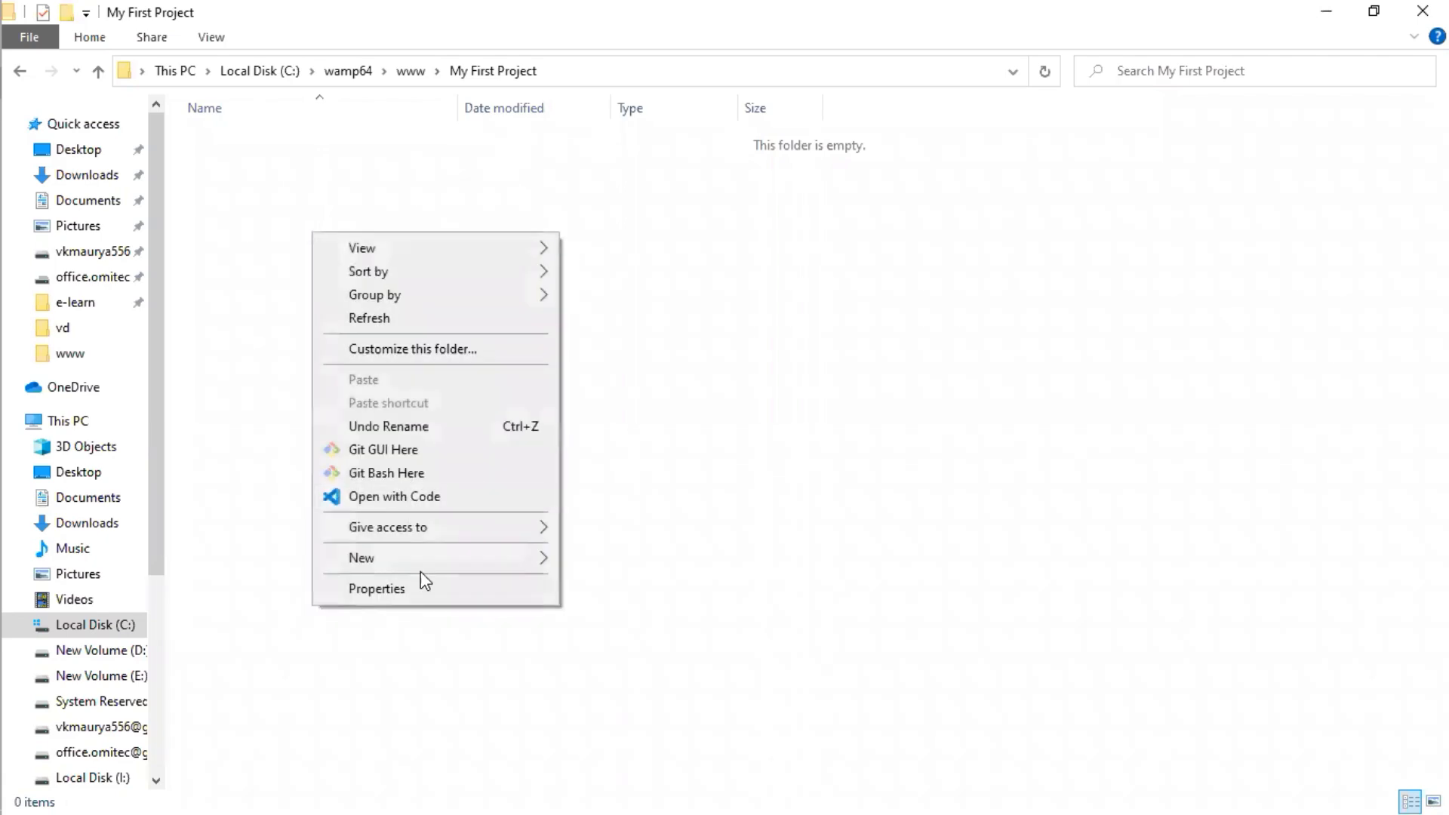
mouse_move(428, 565)
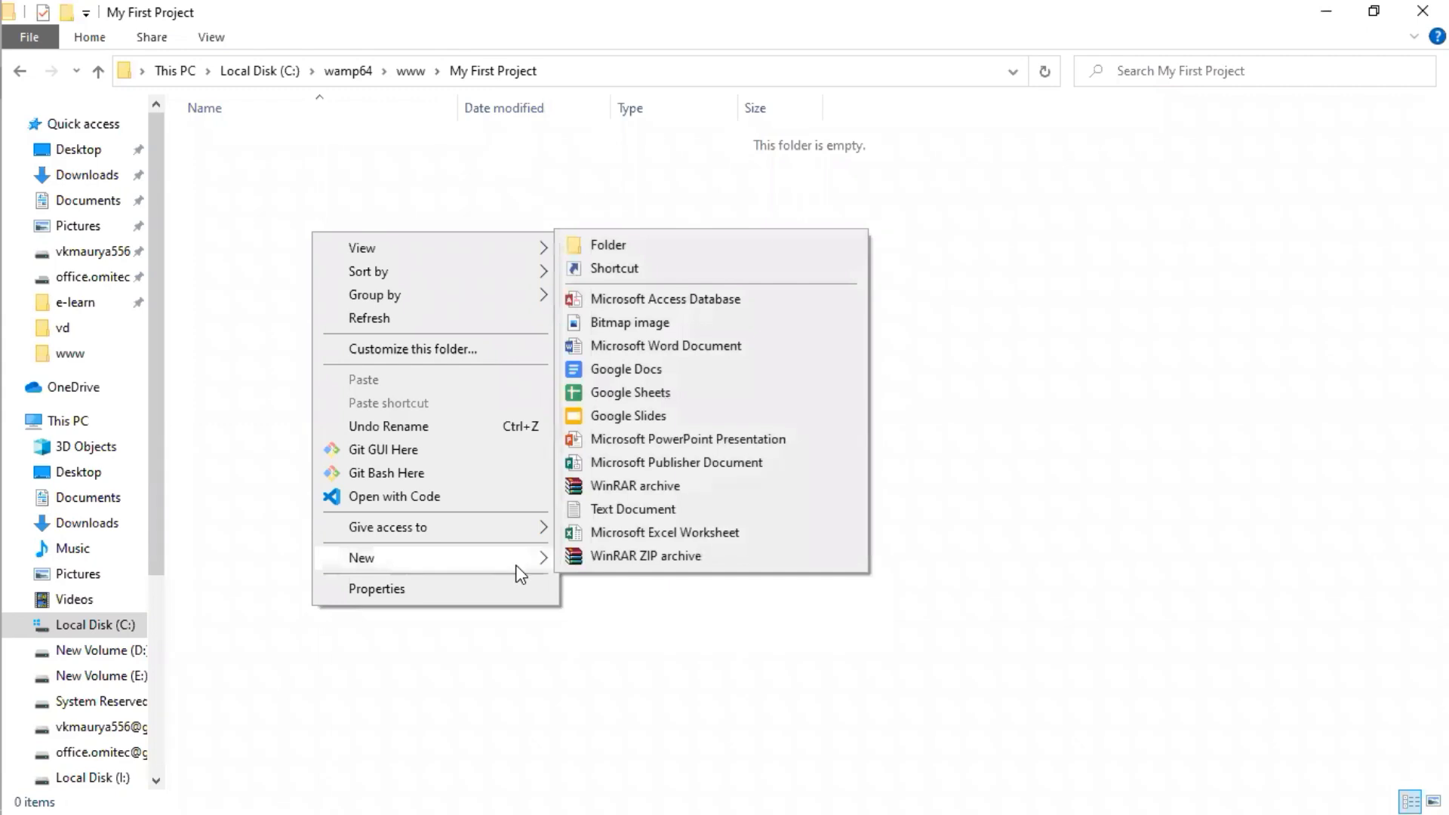
click(511, 195)
right_click(510, 193)
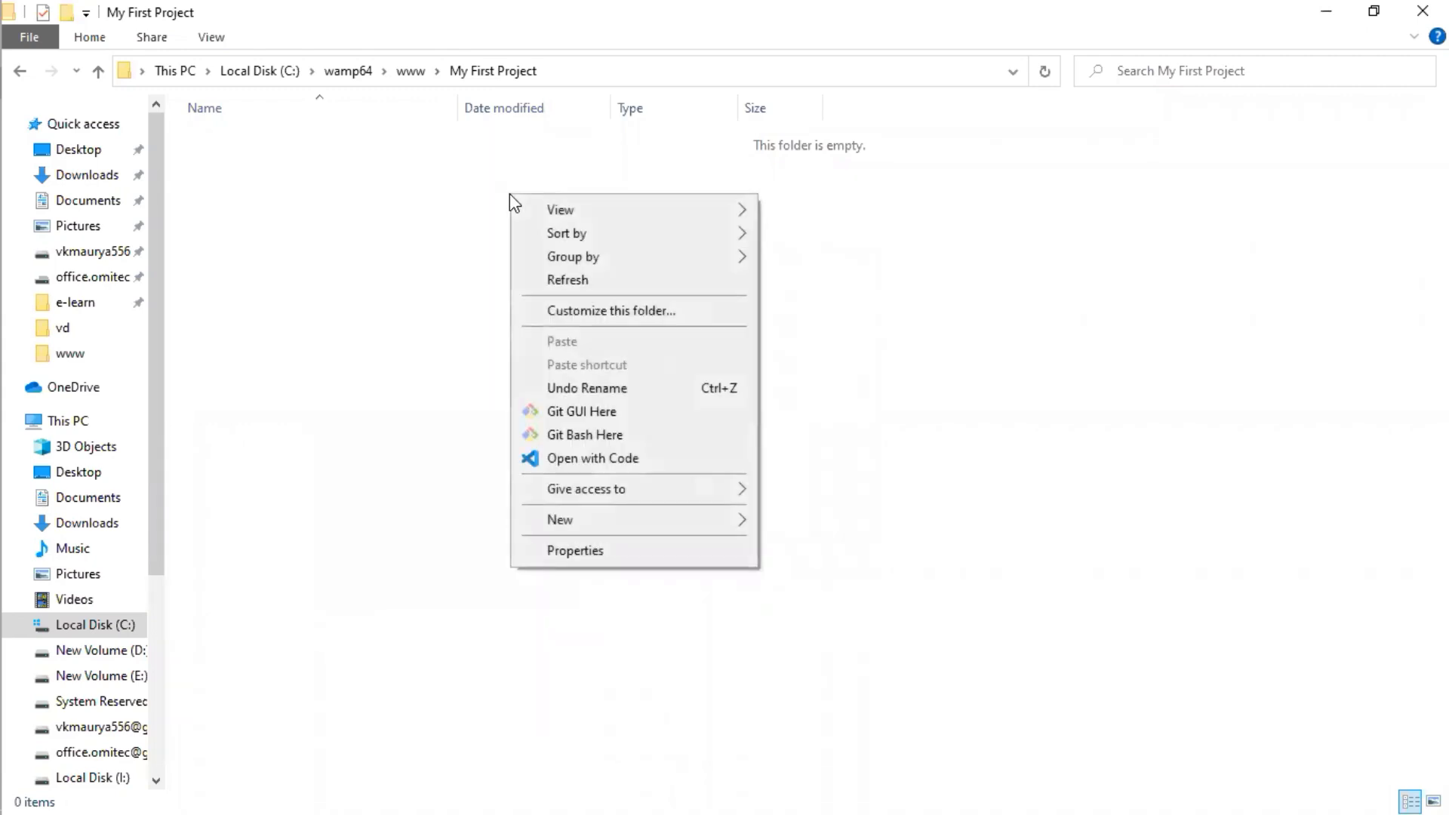
click(536, 459)
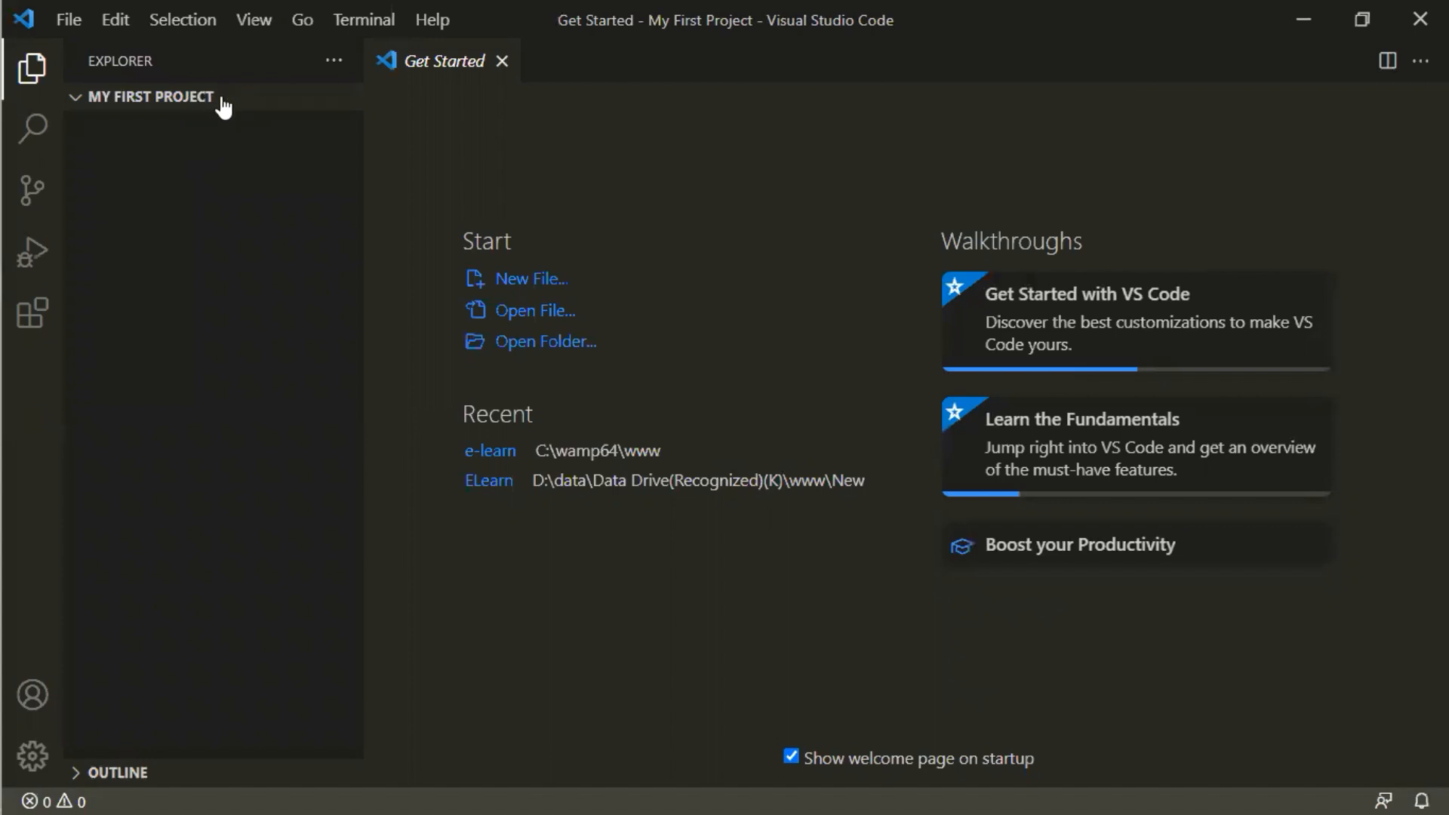
Create a file named index.php in the My First Project folder, and dismiss the PHP validation notification
click(258, 100)
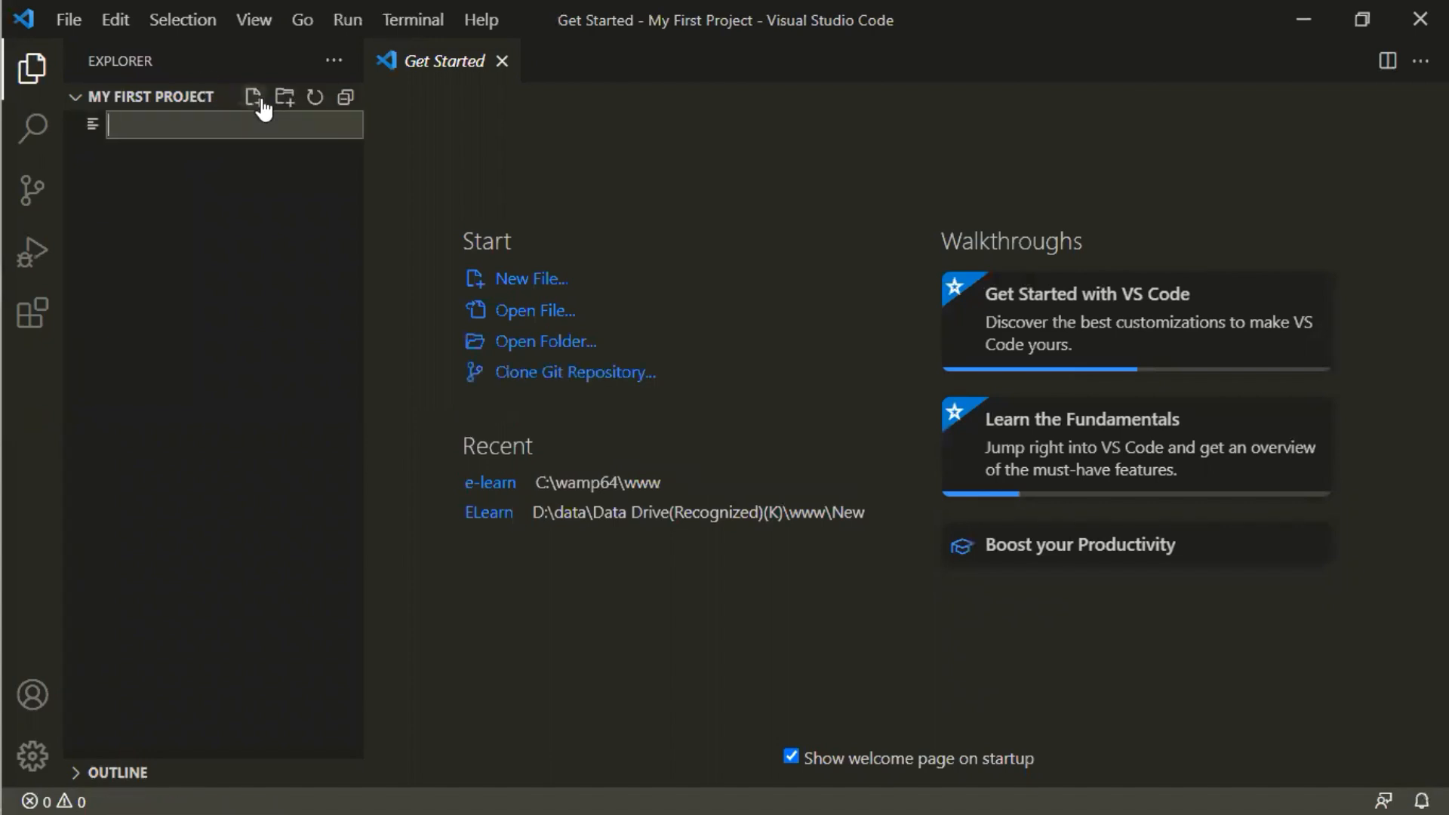
text(index.php)
key(Return)
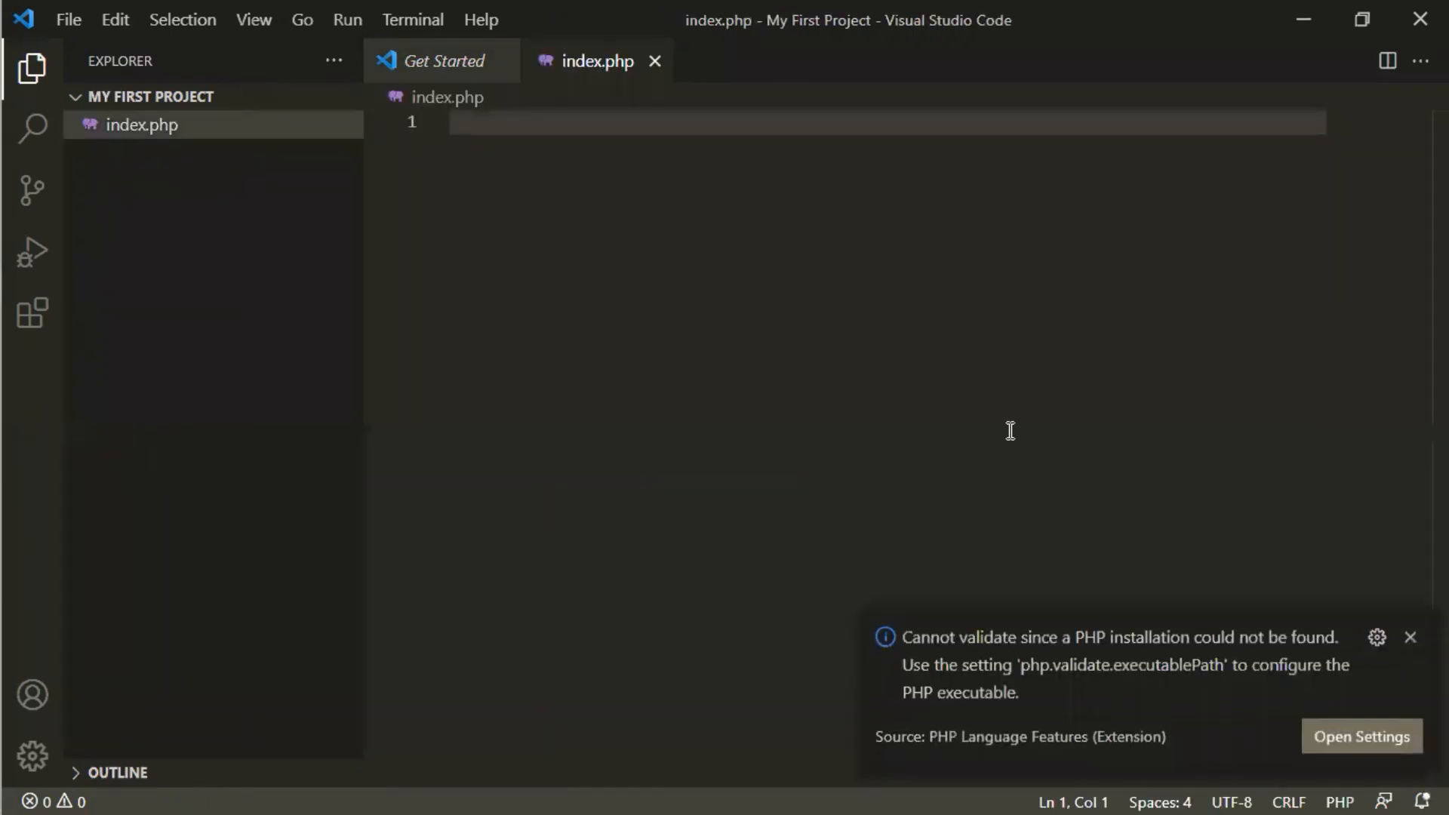
click(1414, 638)
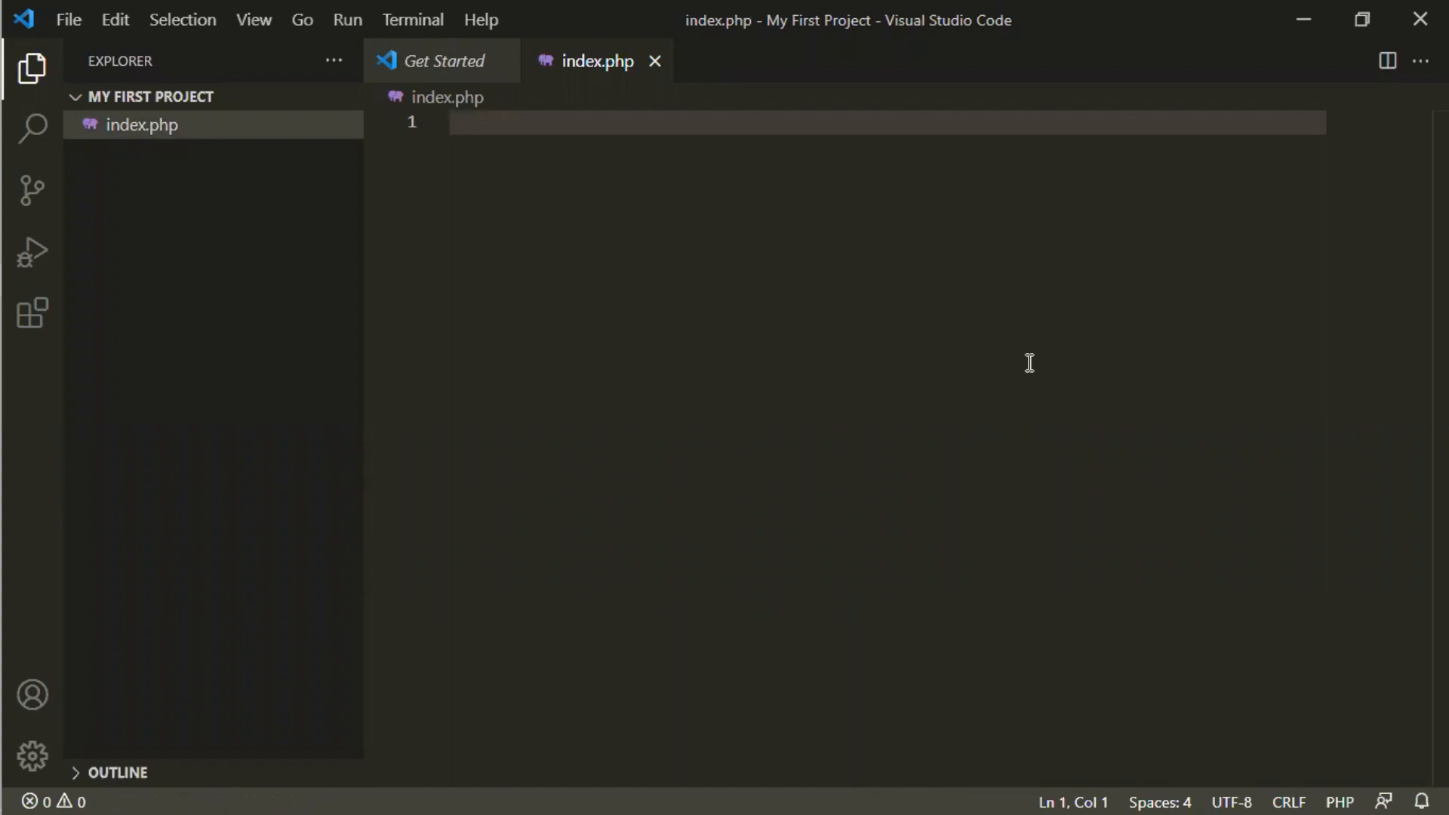
Add an h1 heading reading "Hello PHP" to index.php and save the file
text(h1)
key(Return)
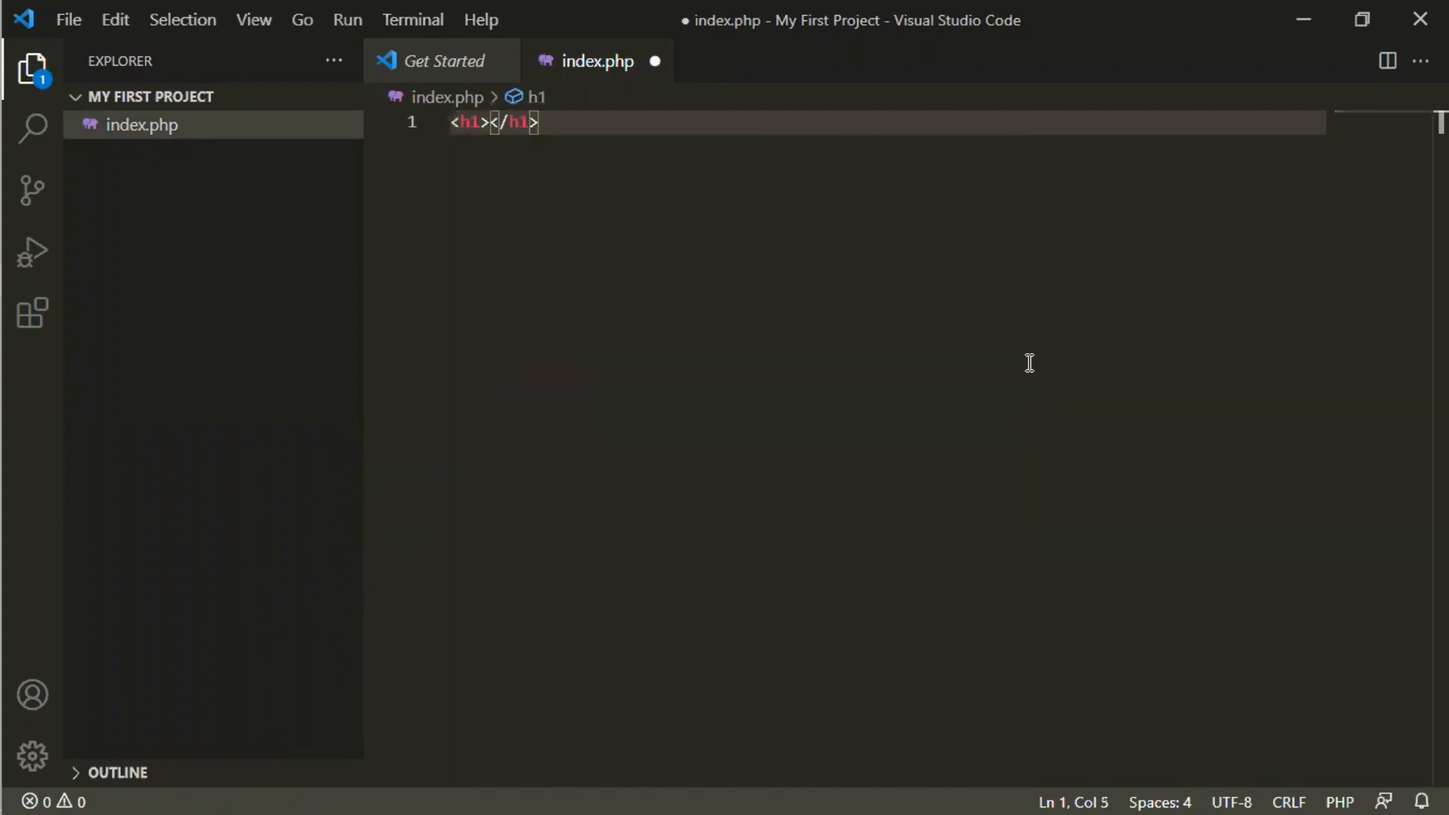
text(Hello)
text( PHP)
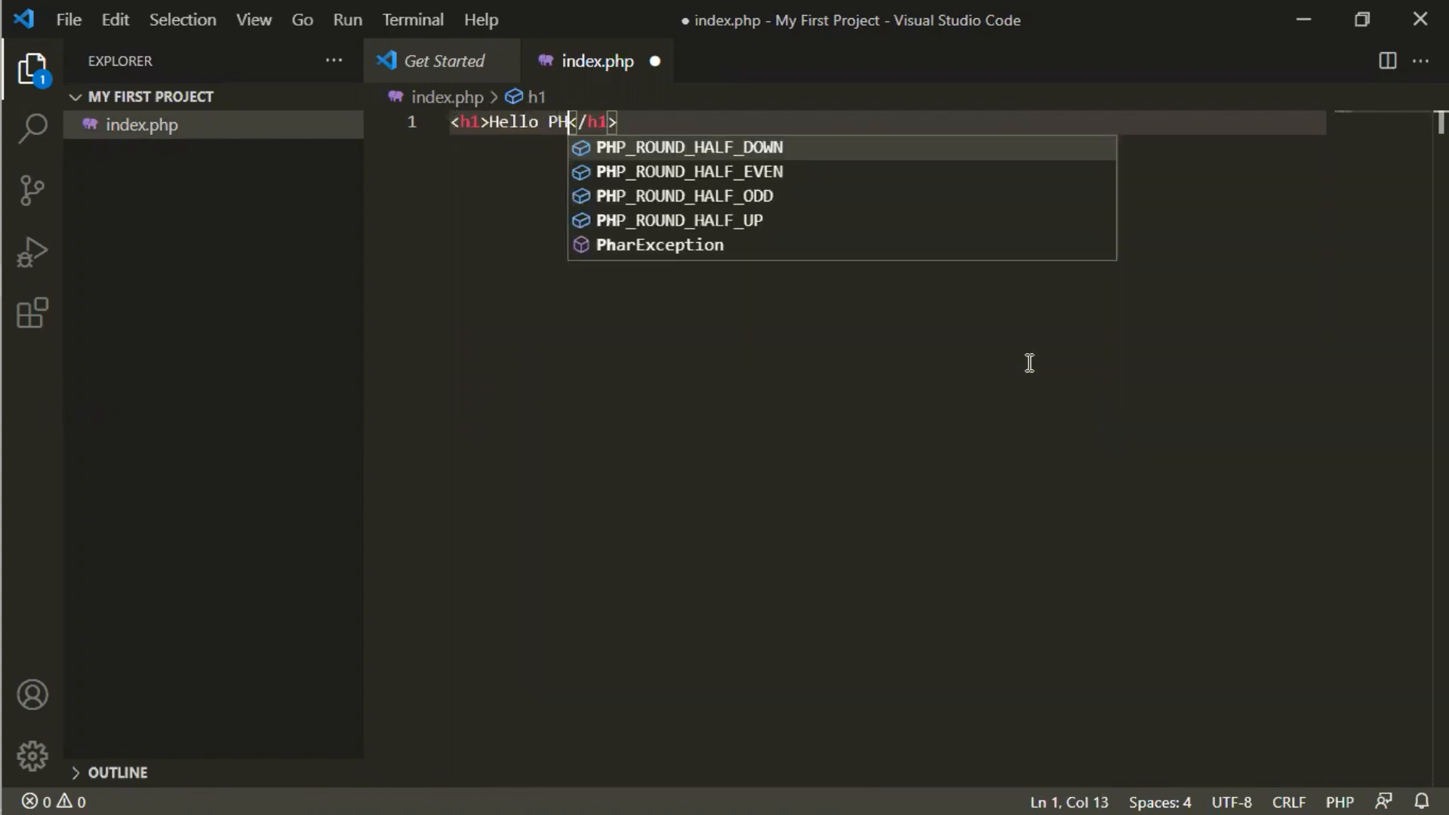
key(ctrl+s)
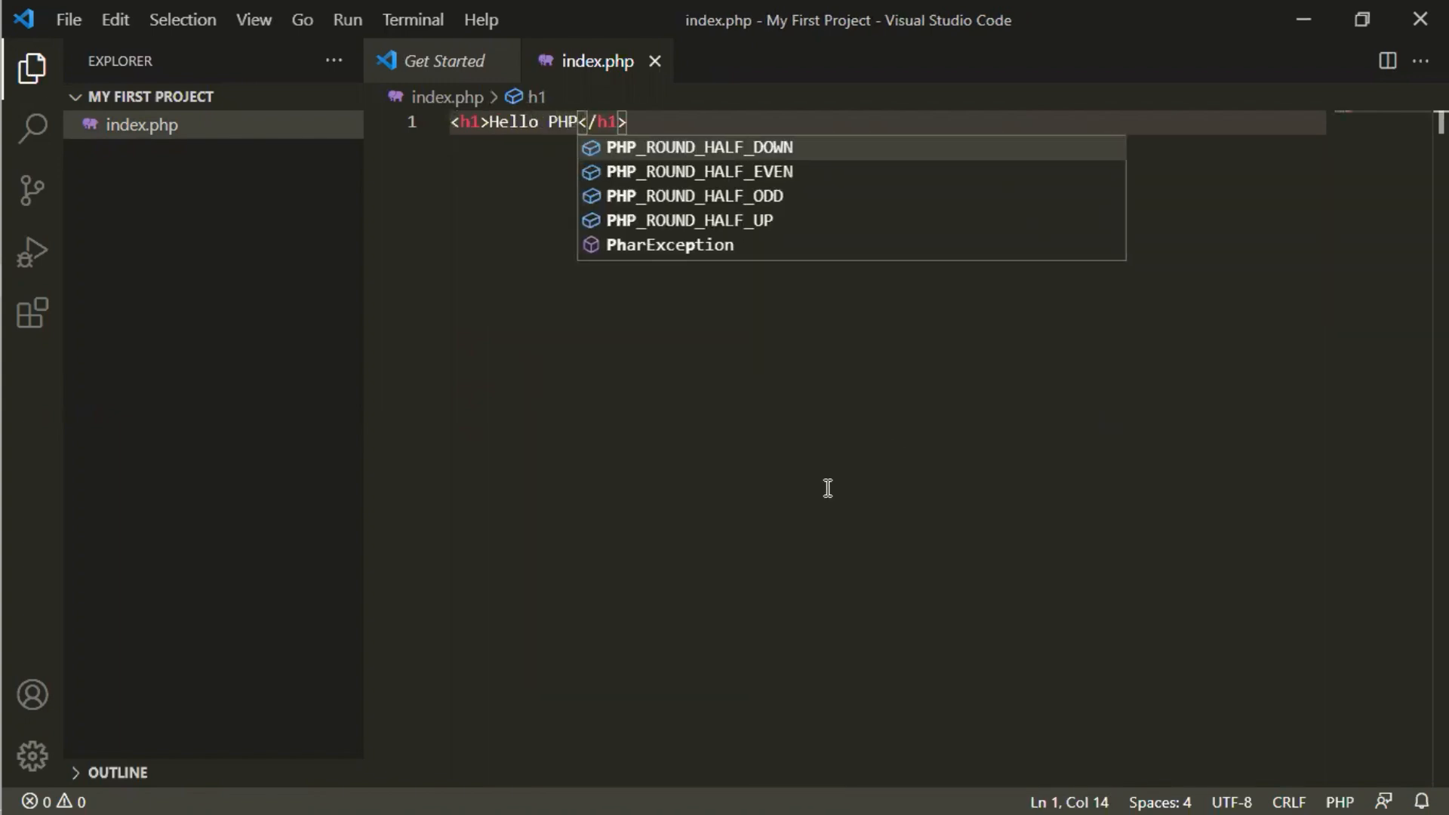
key(End)
Switch to Chrome and reload the My First Project page to check the index.php output
key(alt+Tab)
key(alt+Tab)
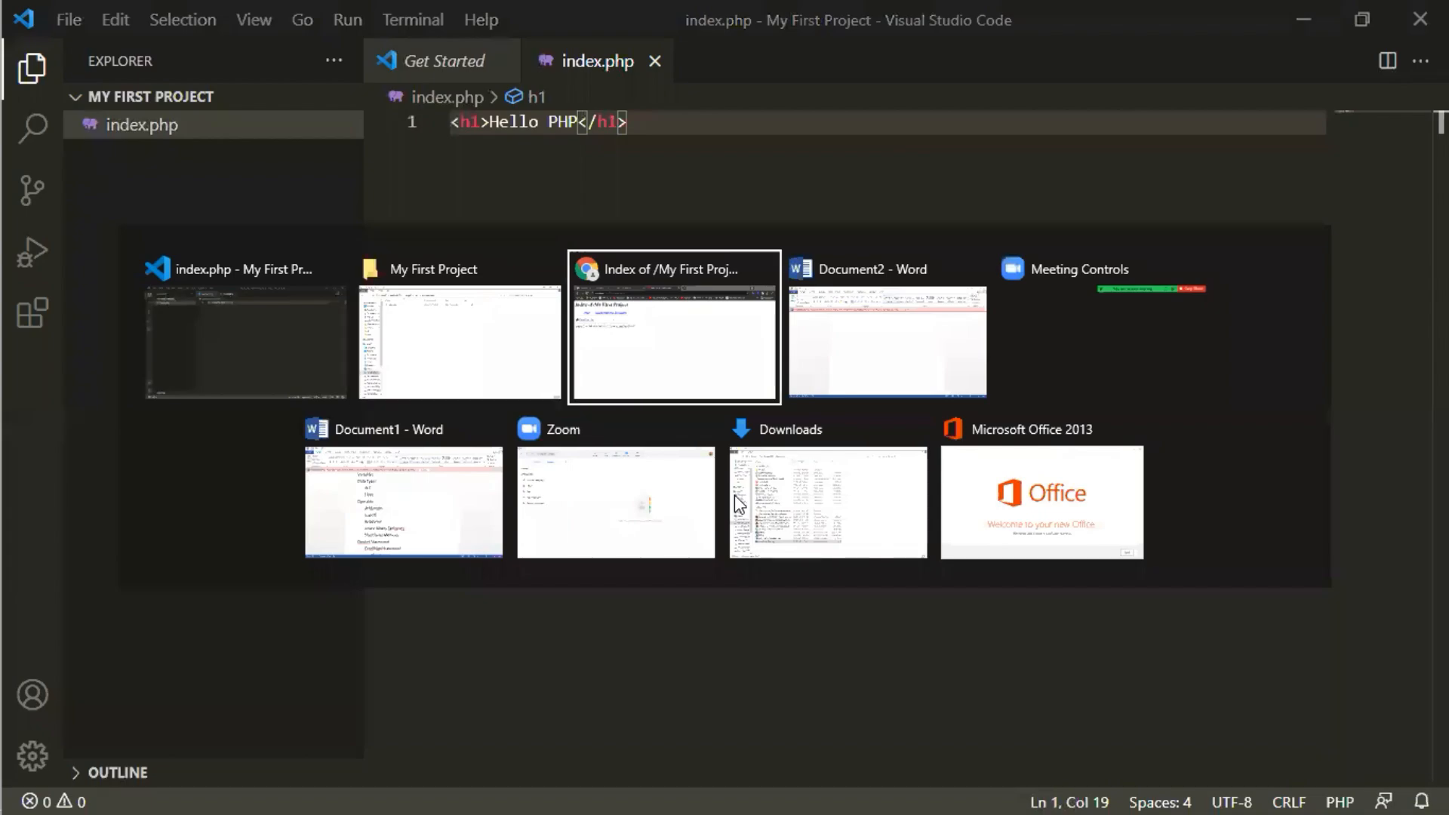
key(F5)
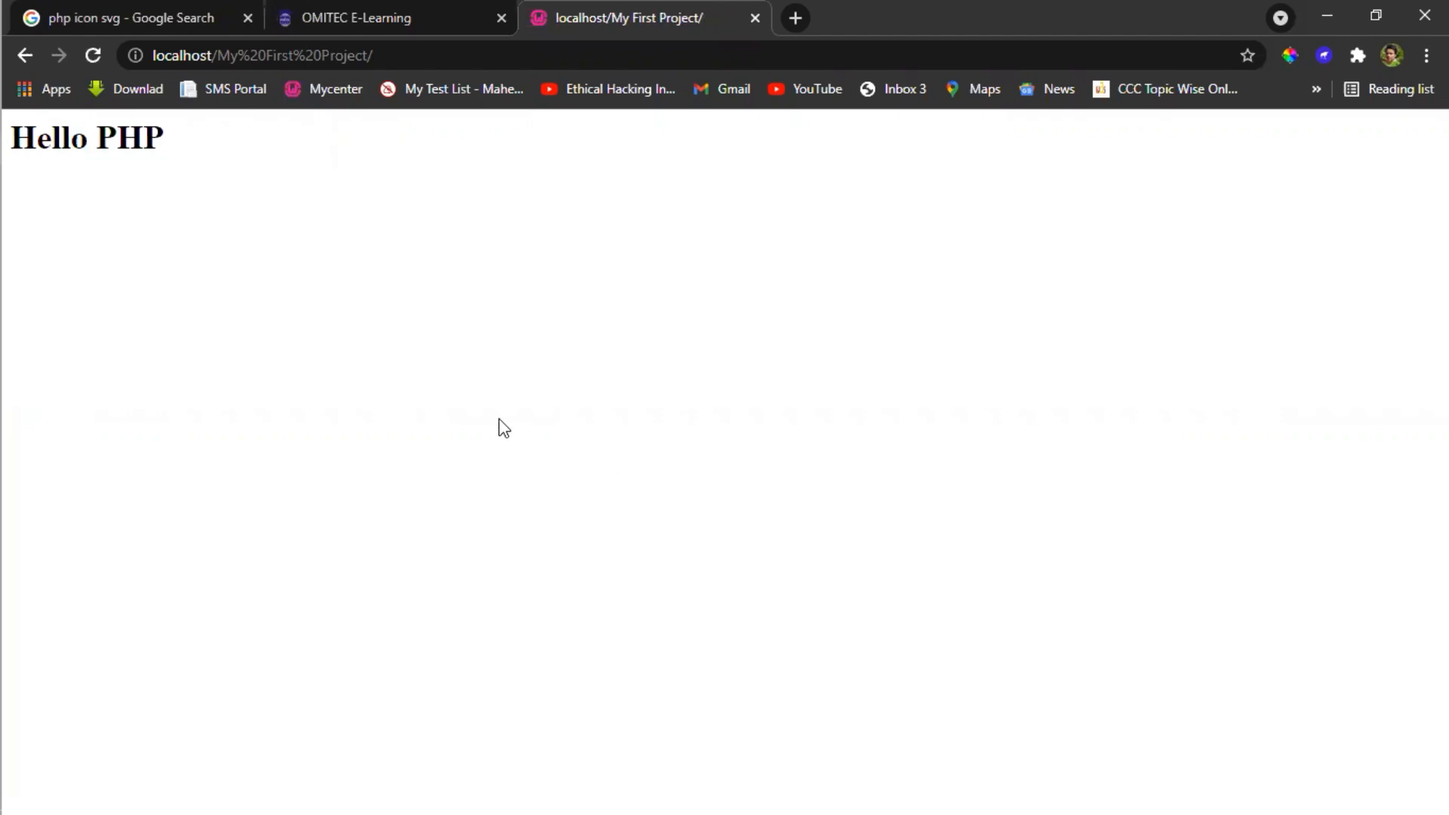
Switch to Visual Studio Code, create a new file, and save it as About.php in the My First Project folder
key(alt+Tab)
key(ctrl+n)
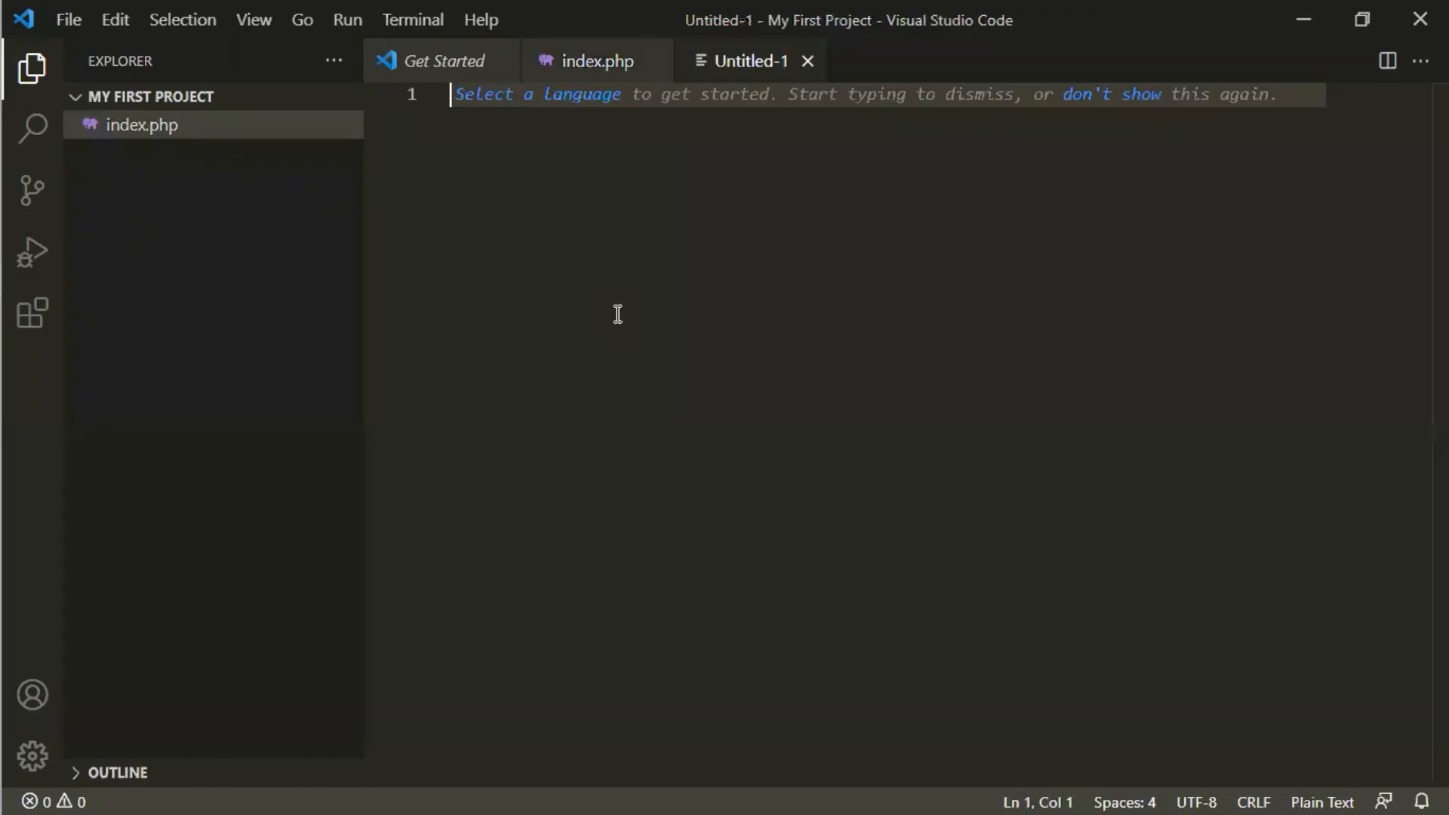
key(ctrl+s)
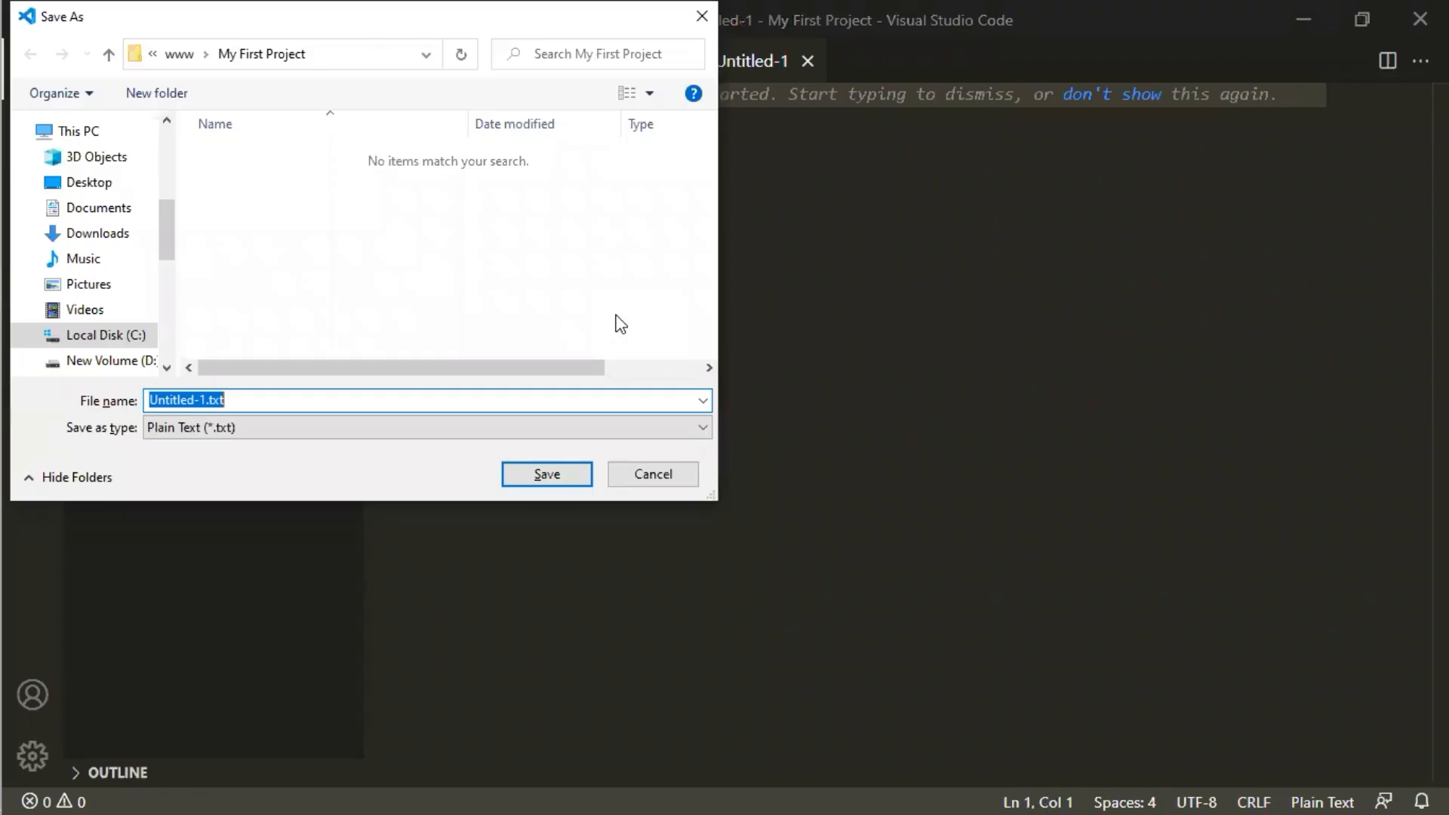
text(Abou)
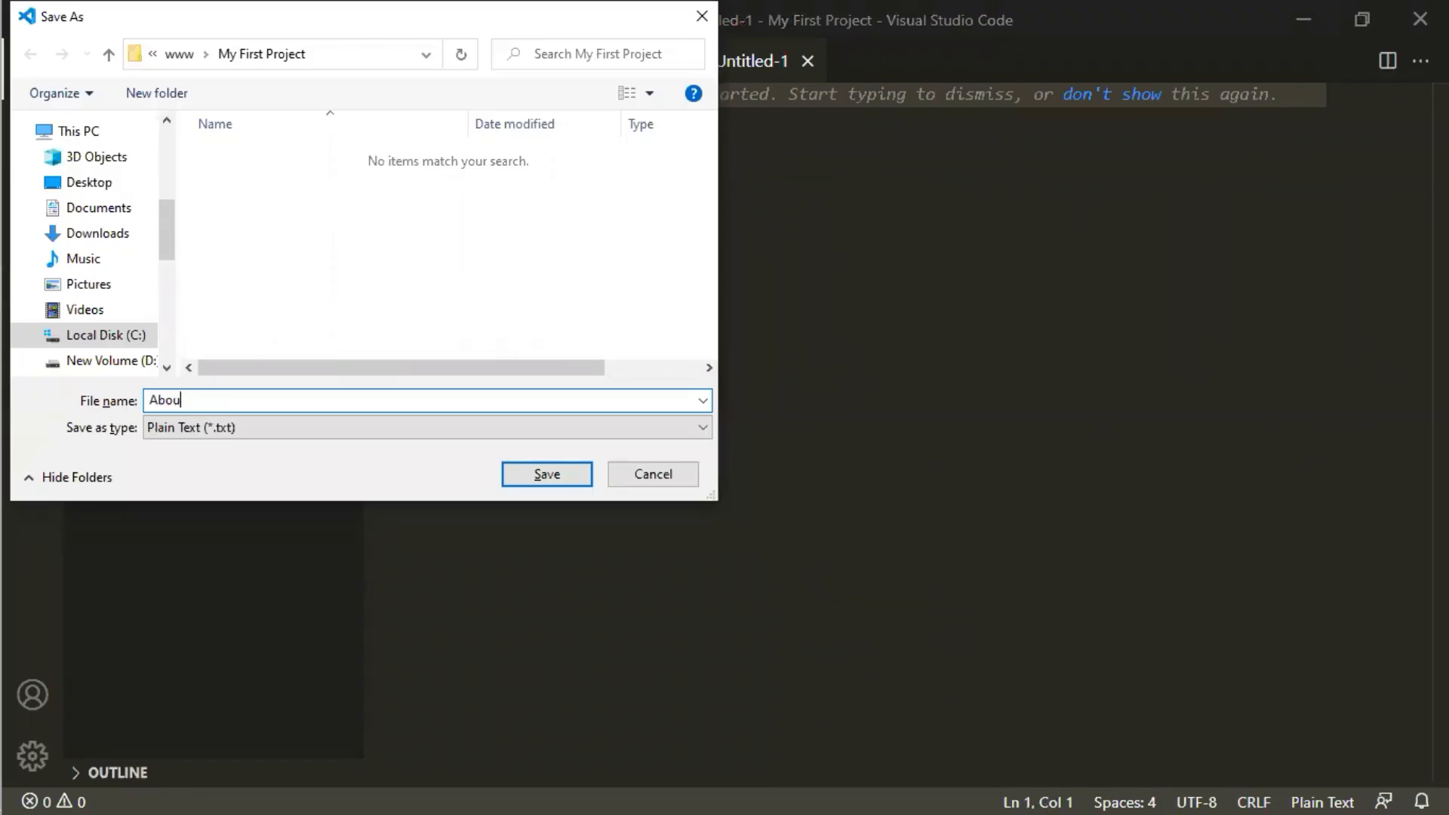
text(t.php)
key(Return)
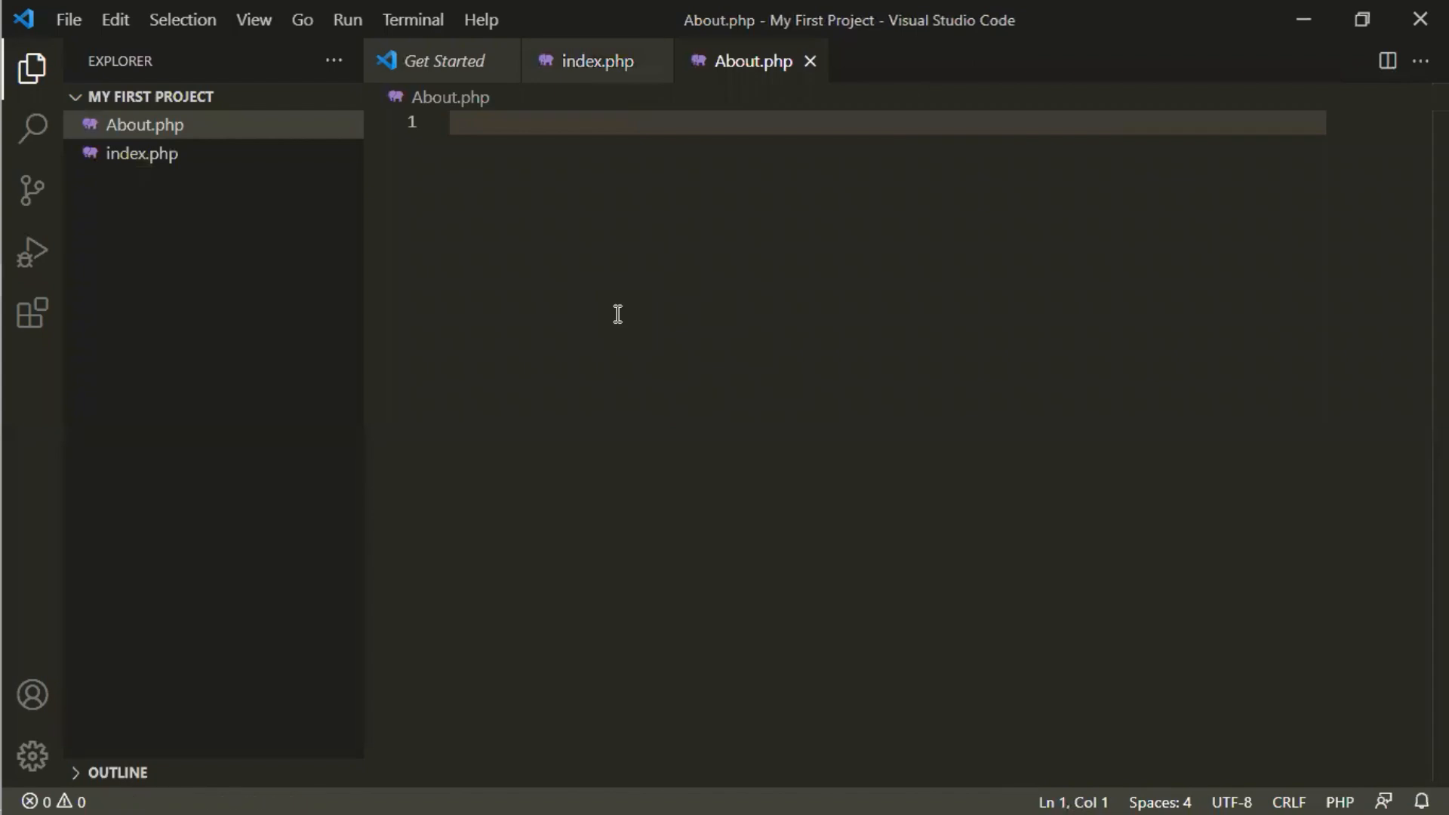
Write the text "Hi About Page" in About.php and save the file
text(Hi )
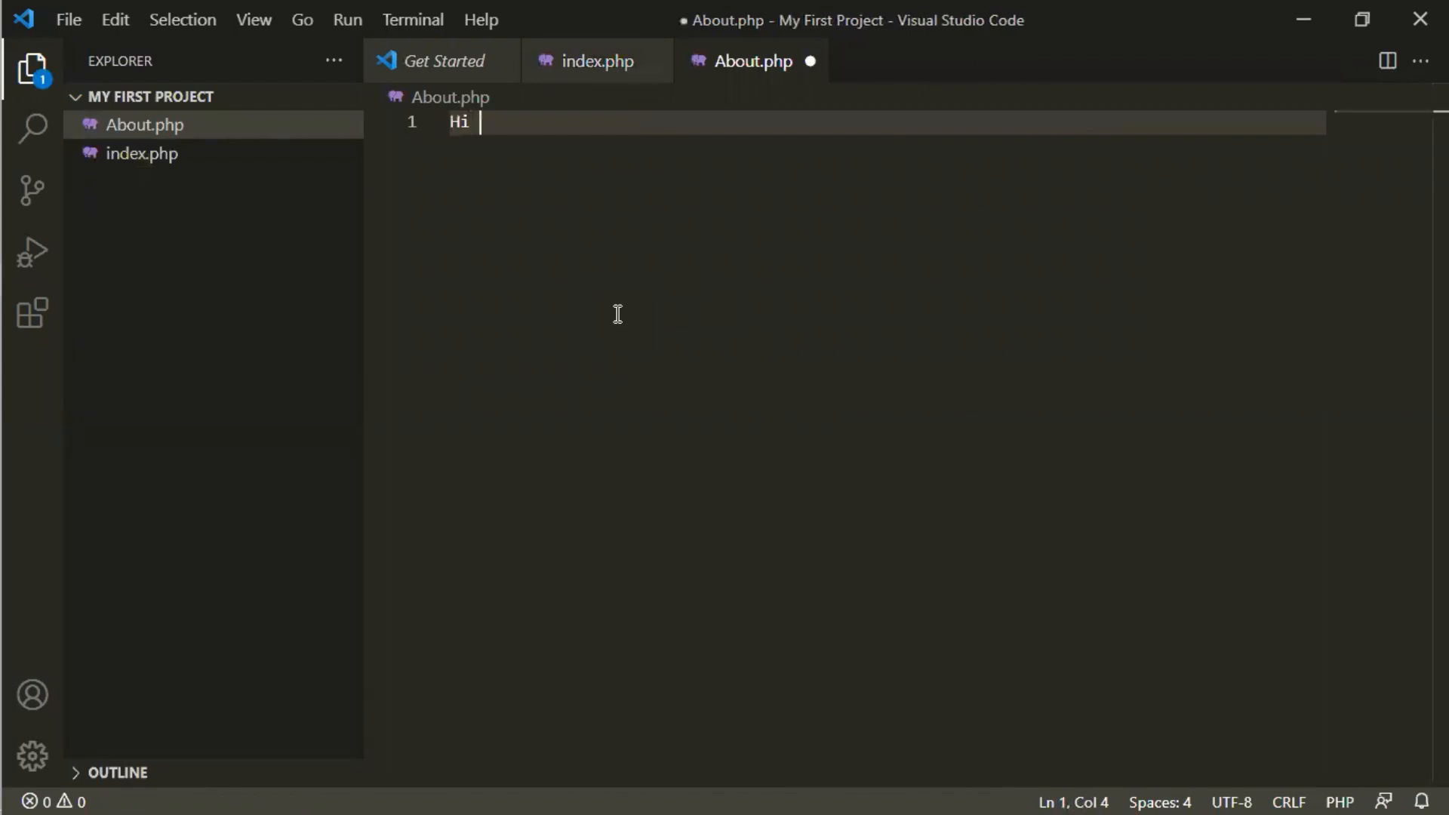
text(About Page)
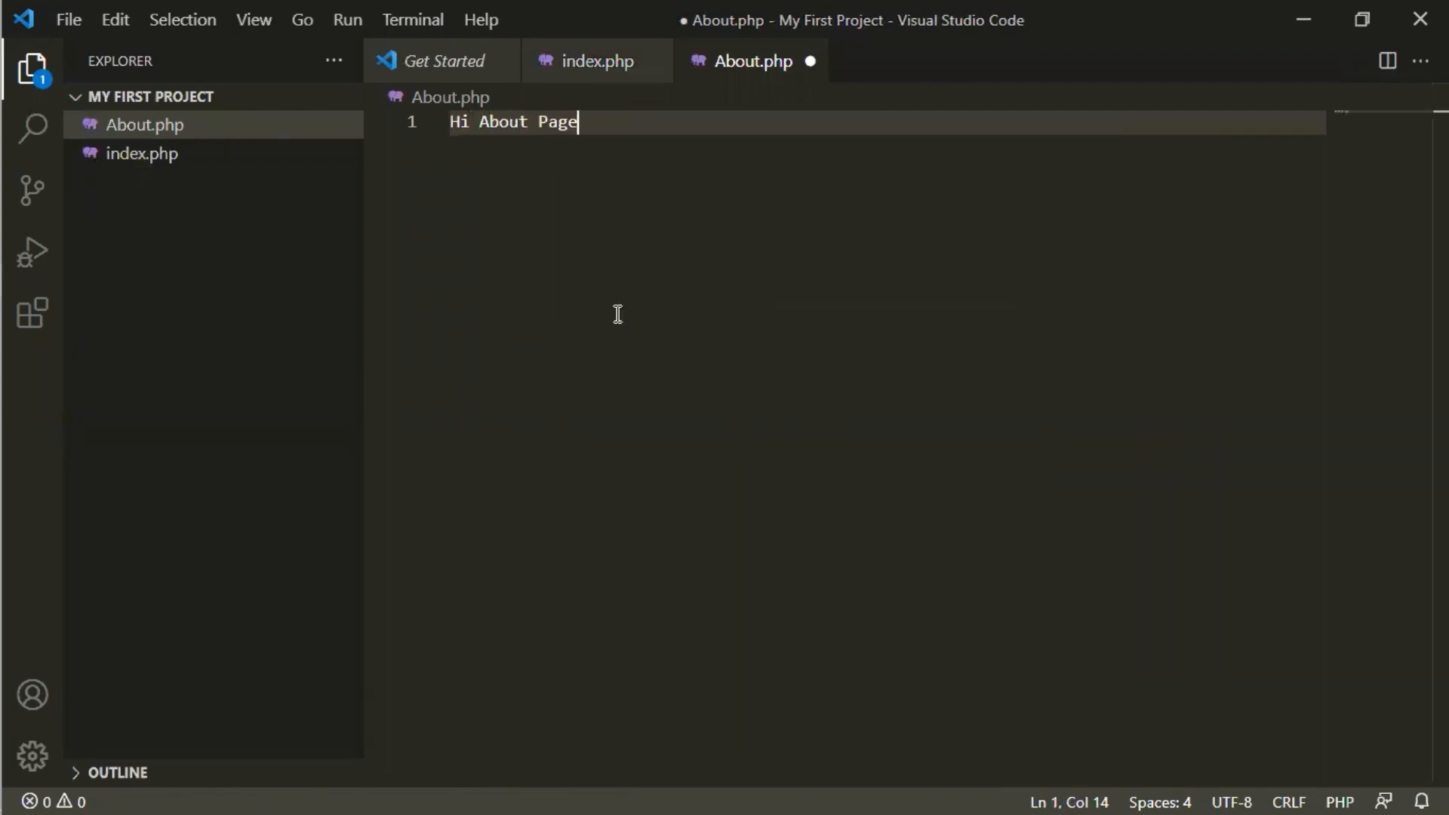
key(ctrl+s)
Switch to Chrome and load About.php from the My First Project folder on localhost
key(alt)
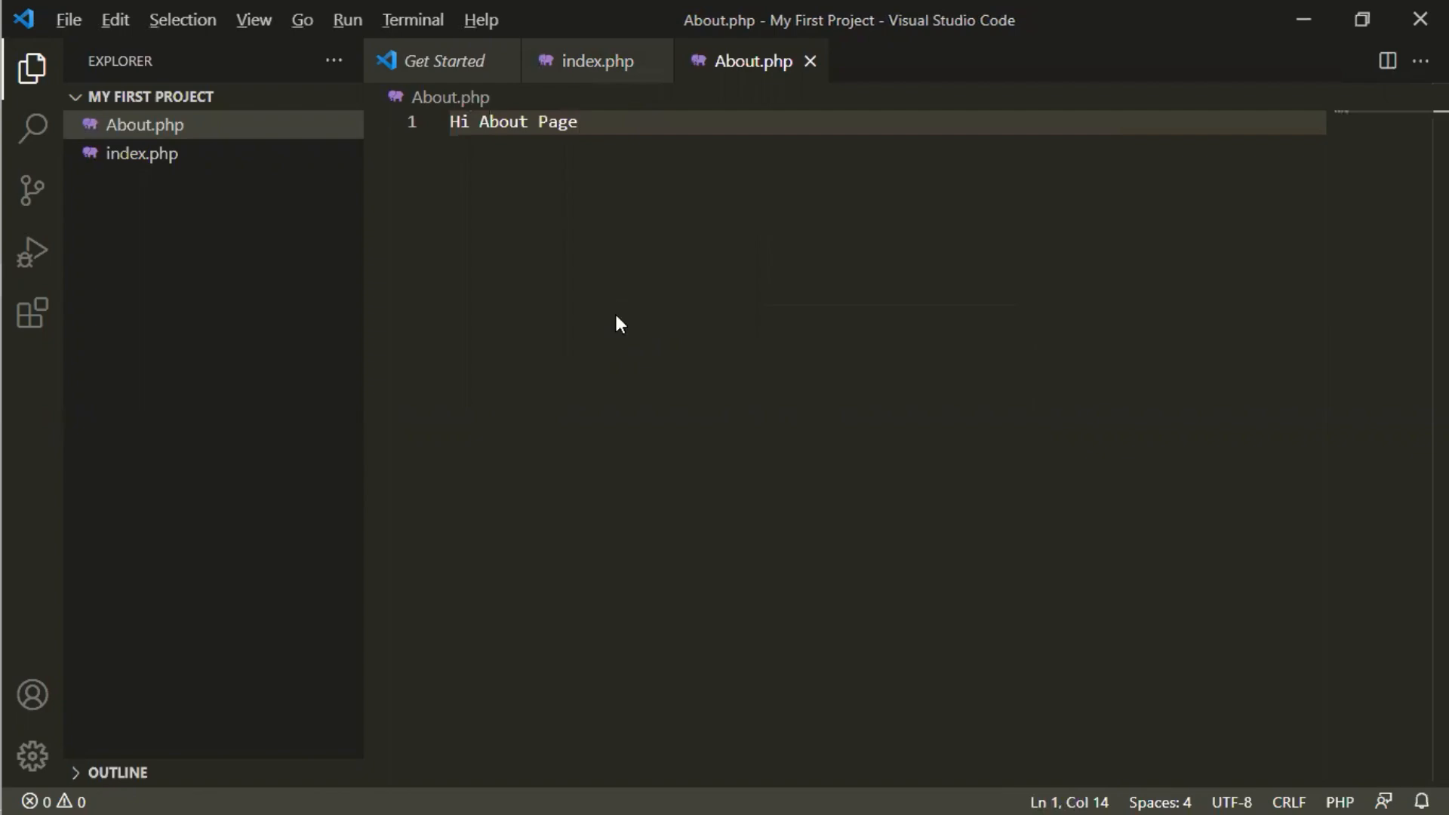
key(alt+Tab)
click(453, 53)
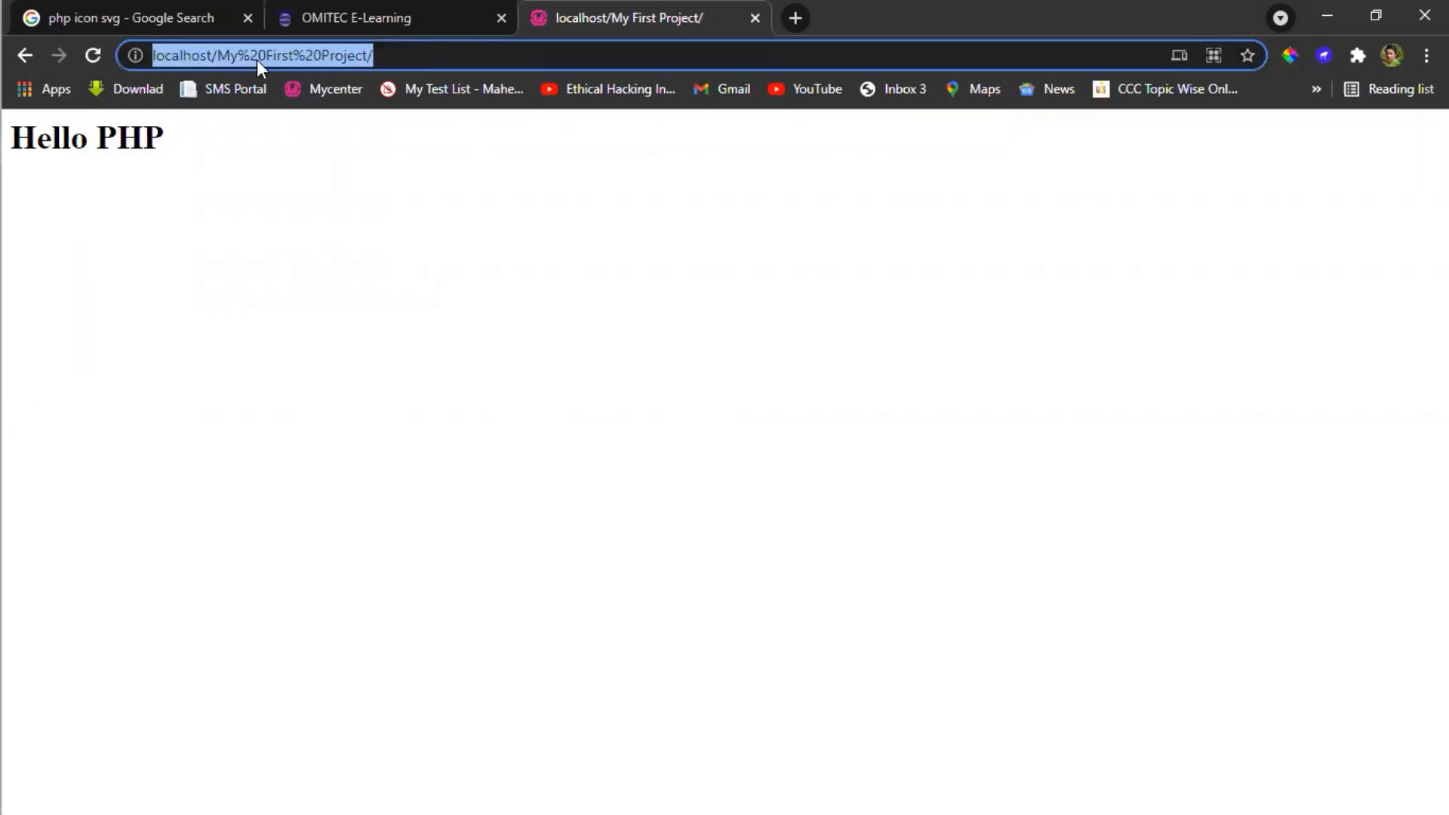
click(453, 59)
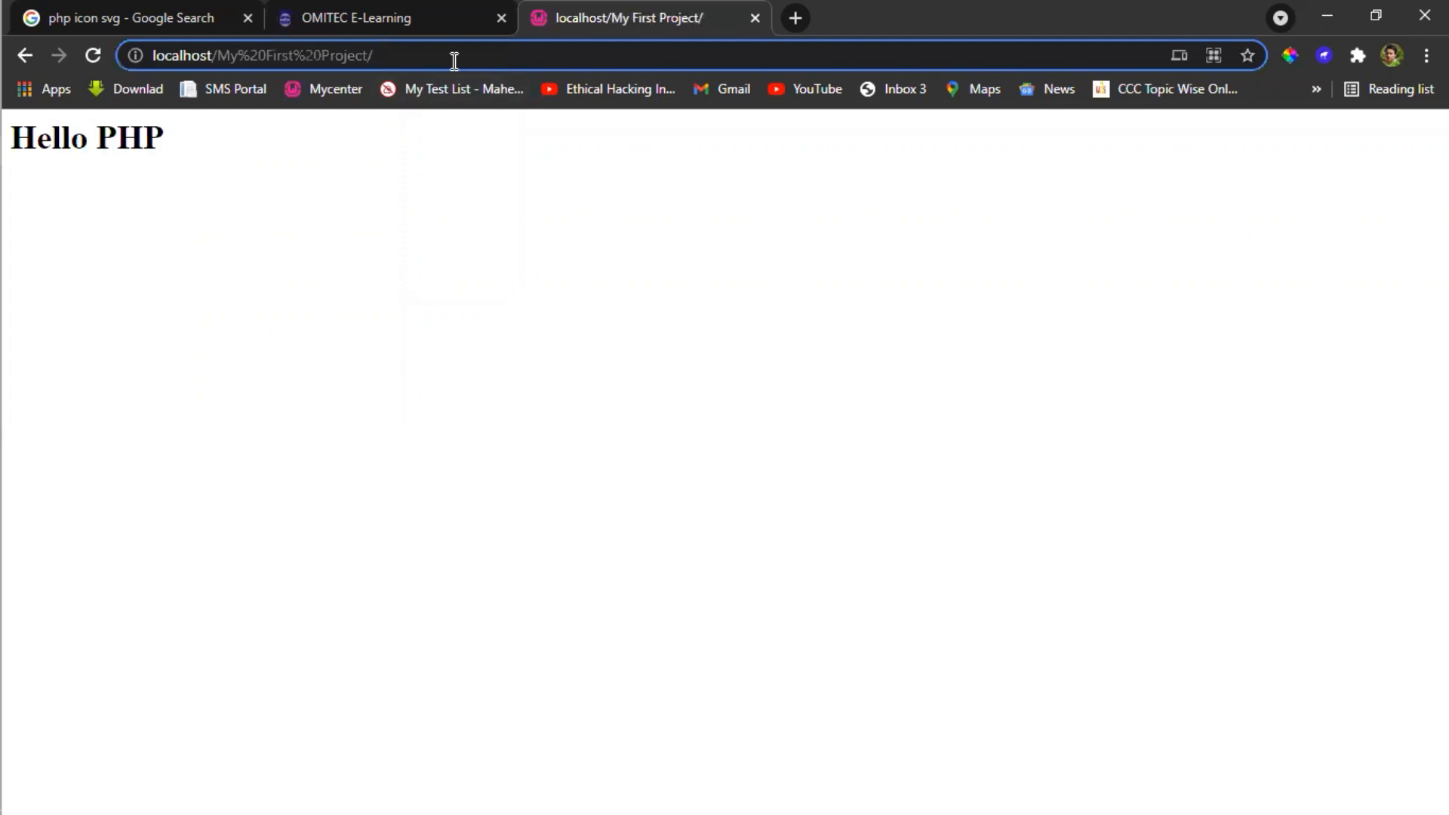
text(About.)
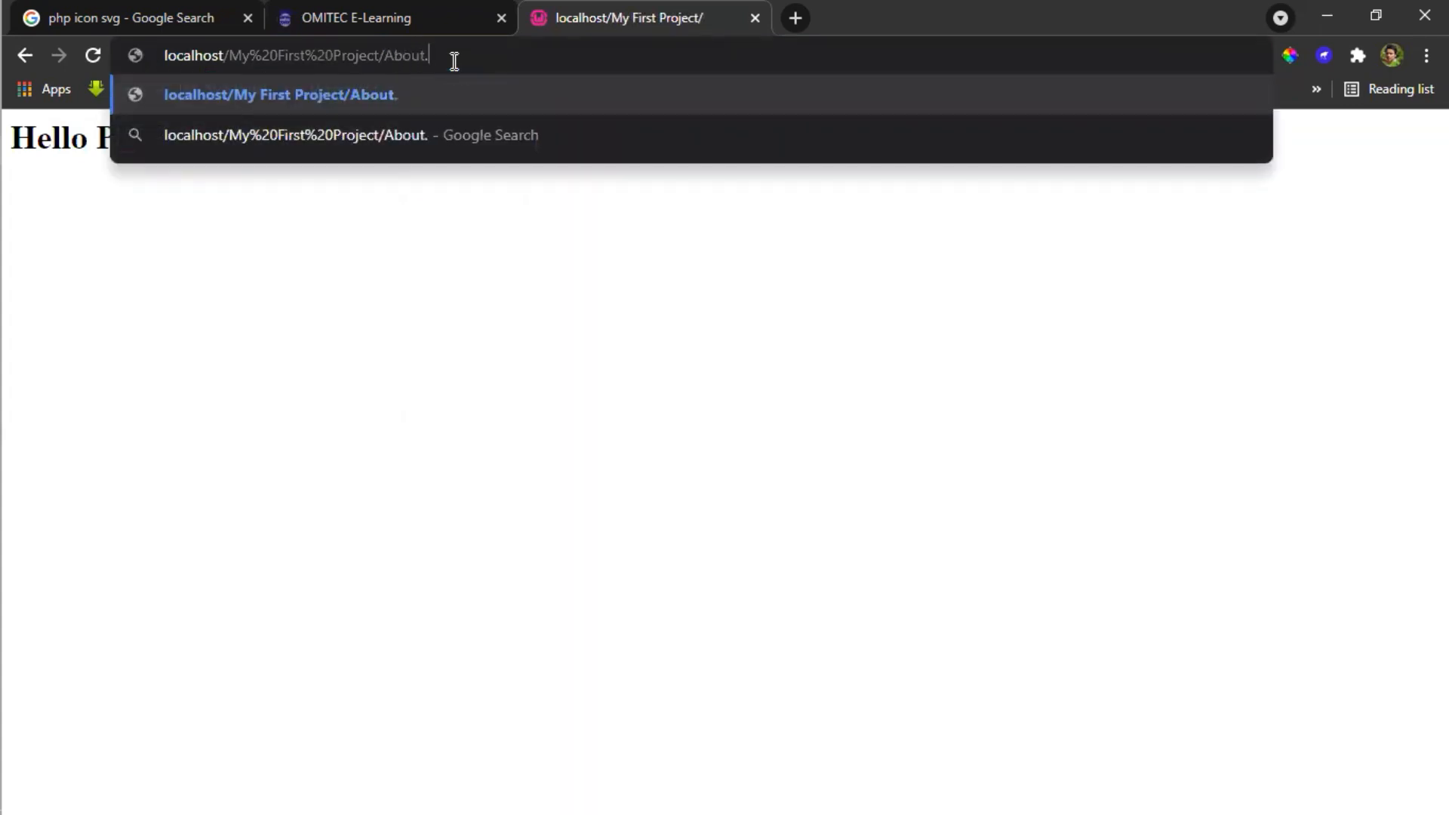
text(php)
key(Return)
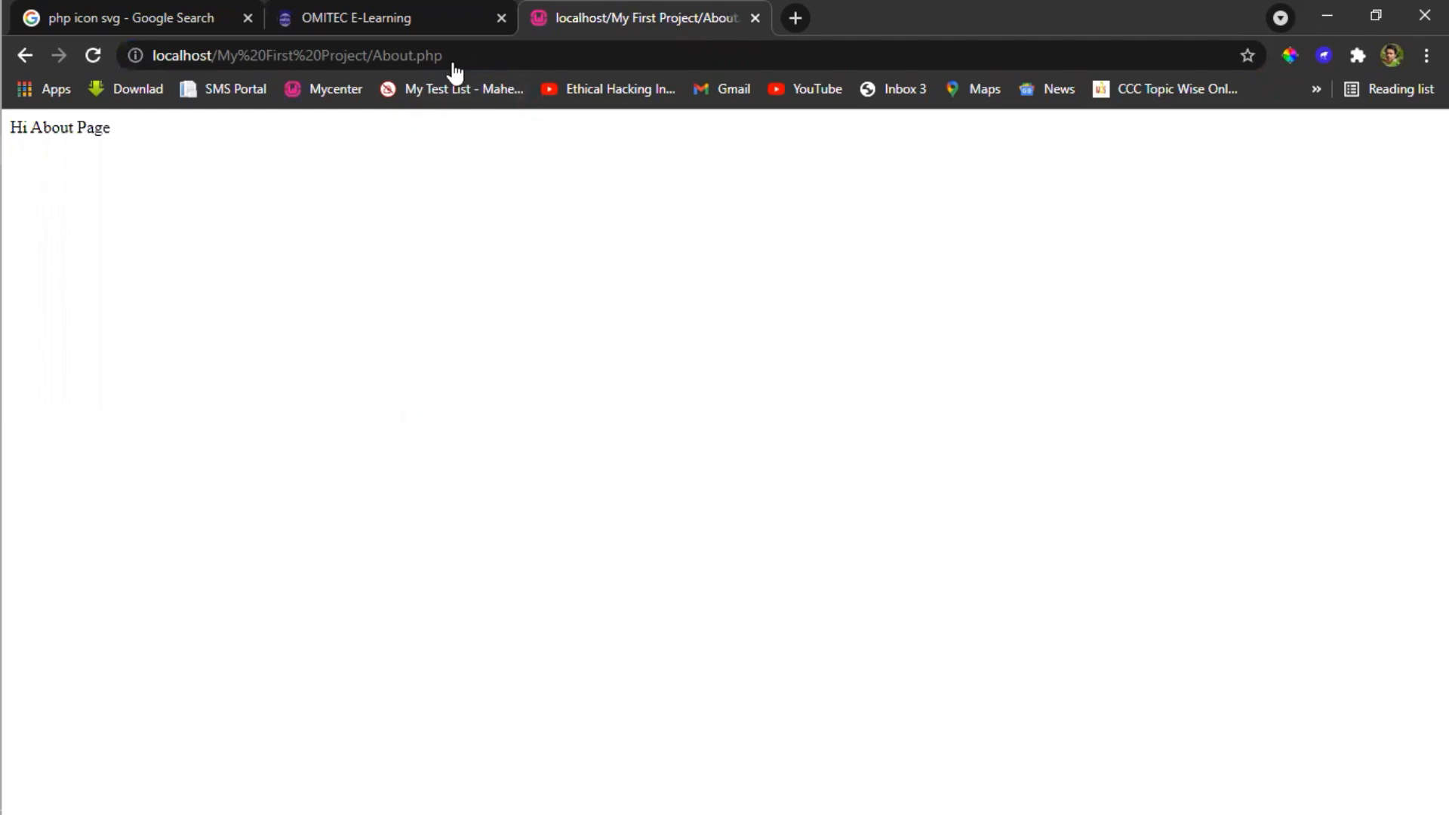
Compare index.php and About.php in the File Explorer project folder with the files open in Visual Studio Code
key(alt+Tab)
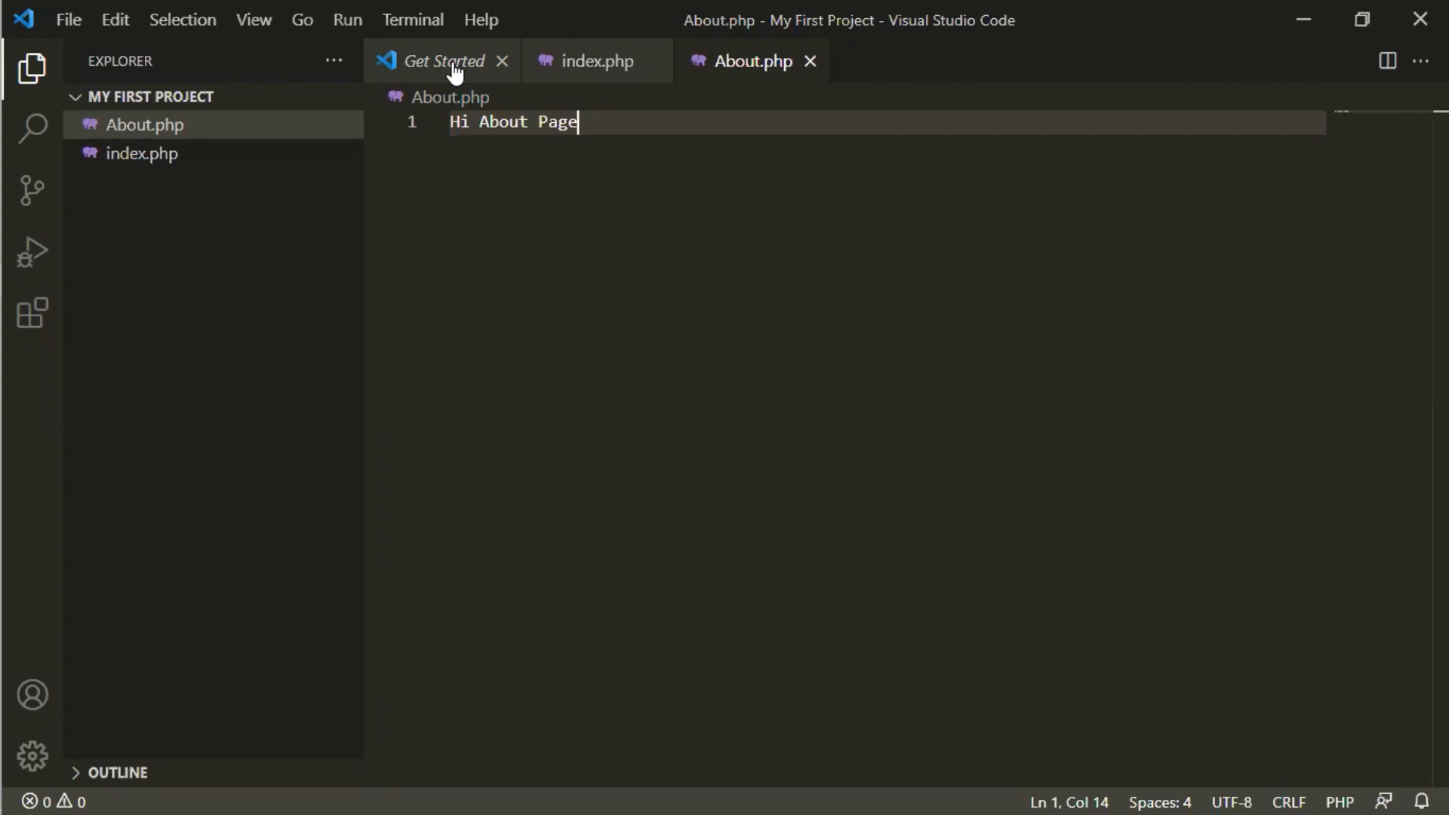
key(alt+Tab)
key(alt+Tab)
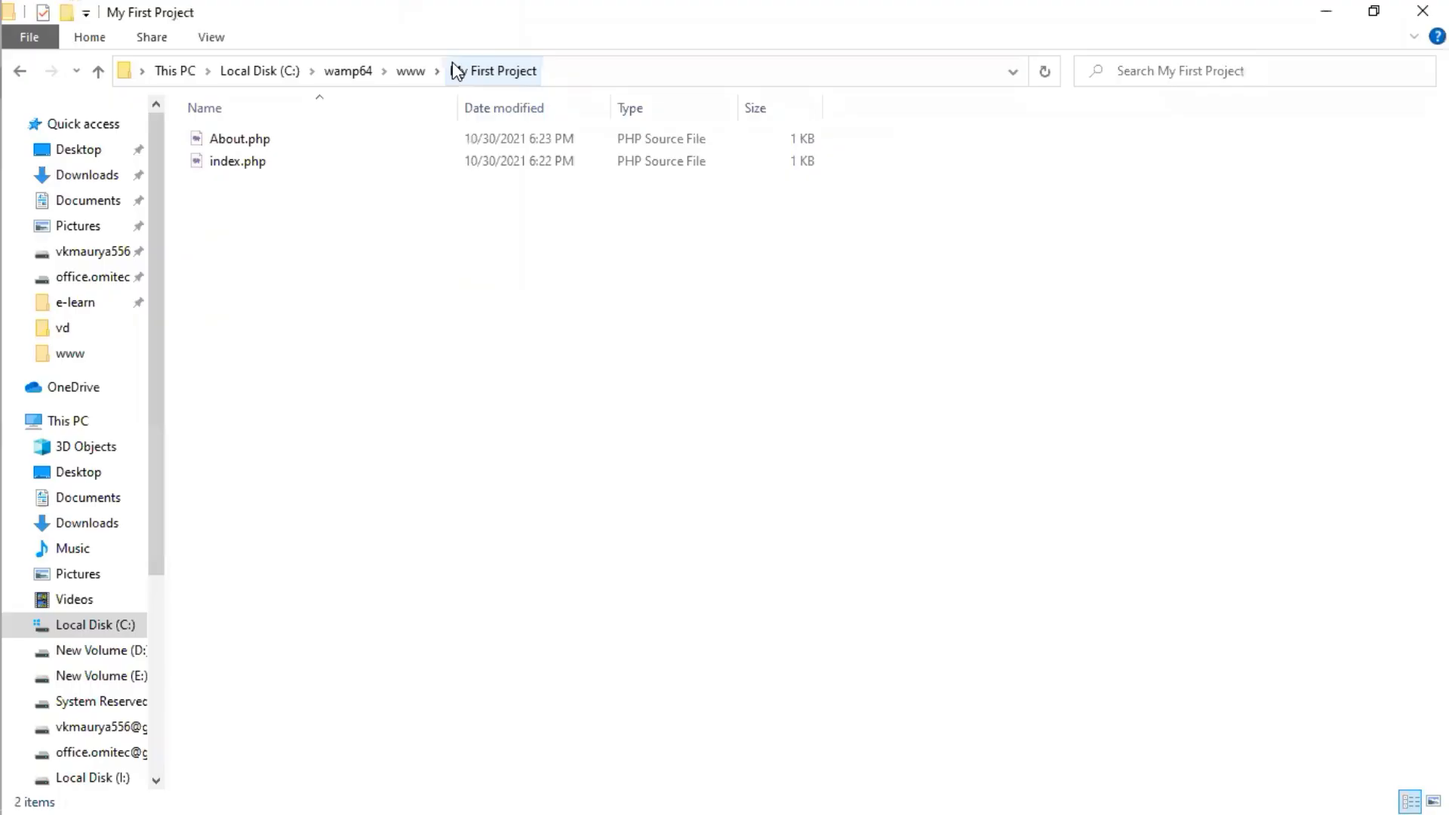
click(408, 161)
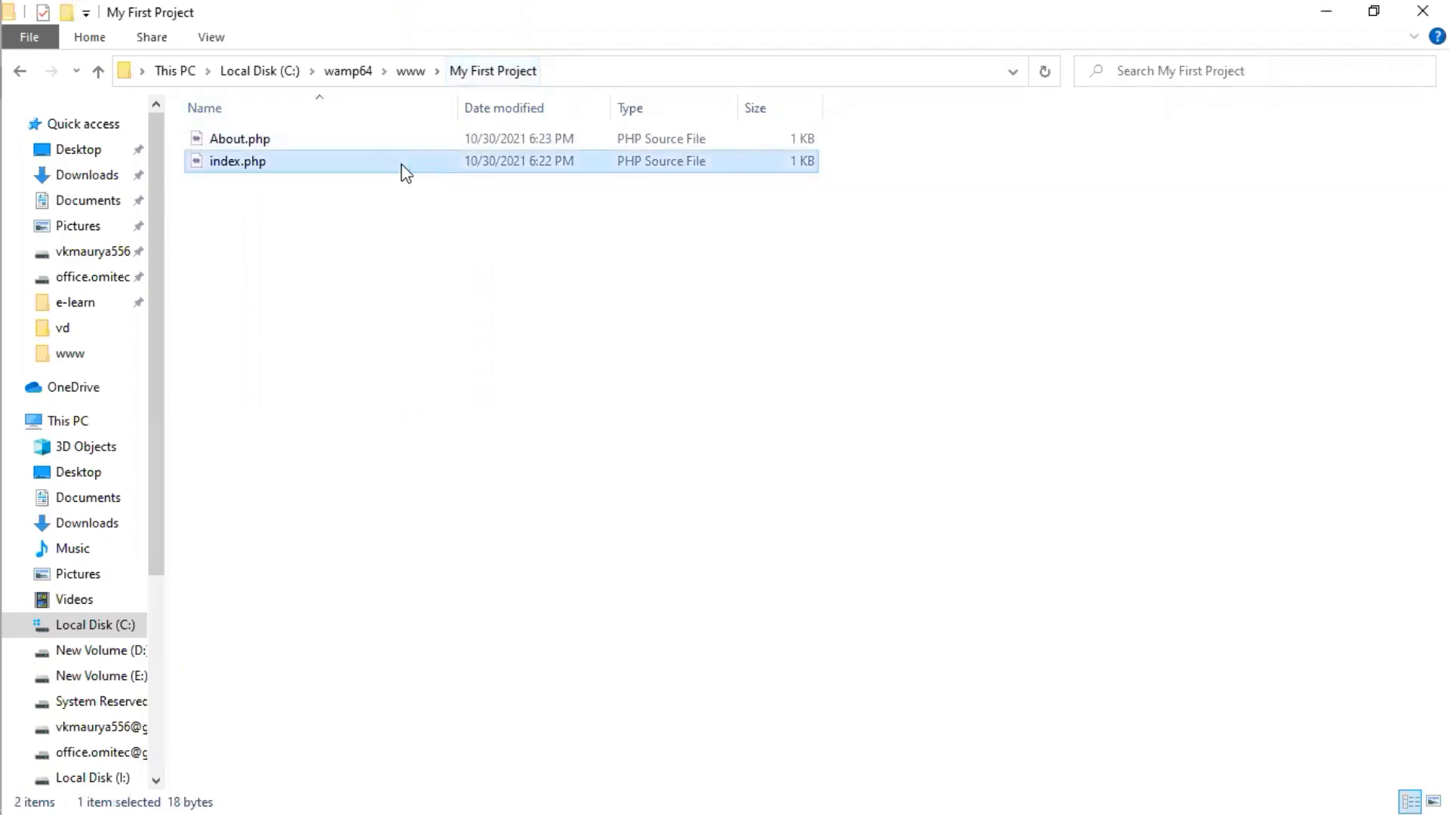
key(alt+Tab)
key(ctrl+Tab)
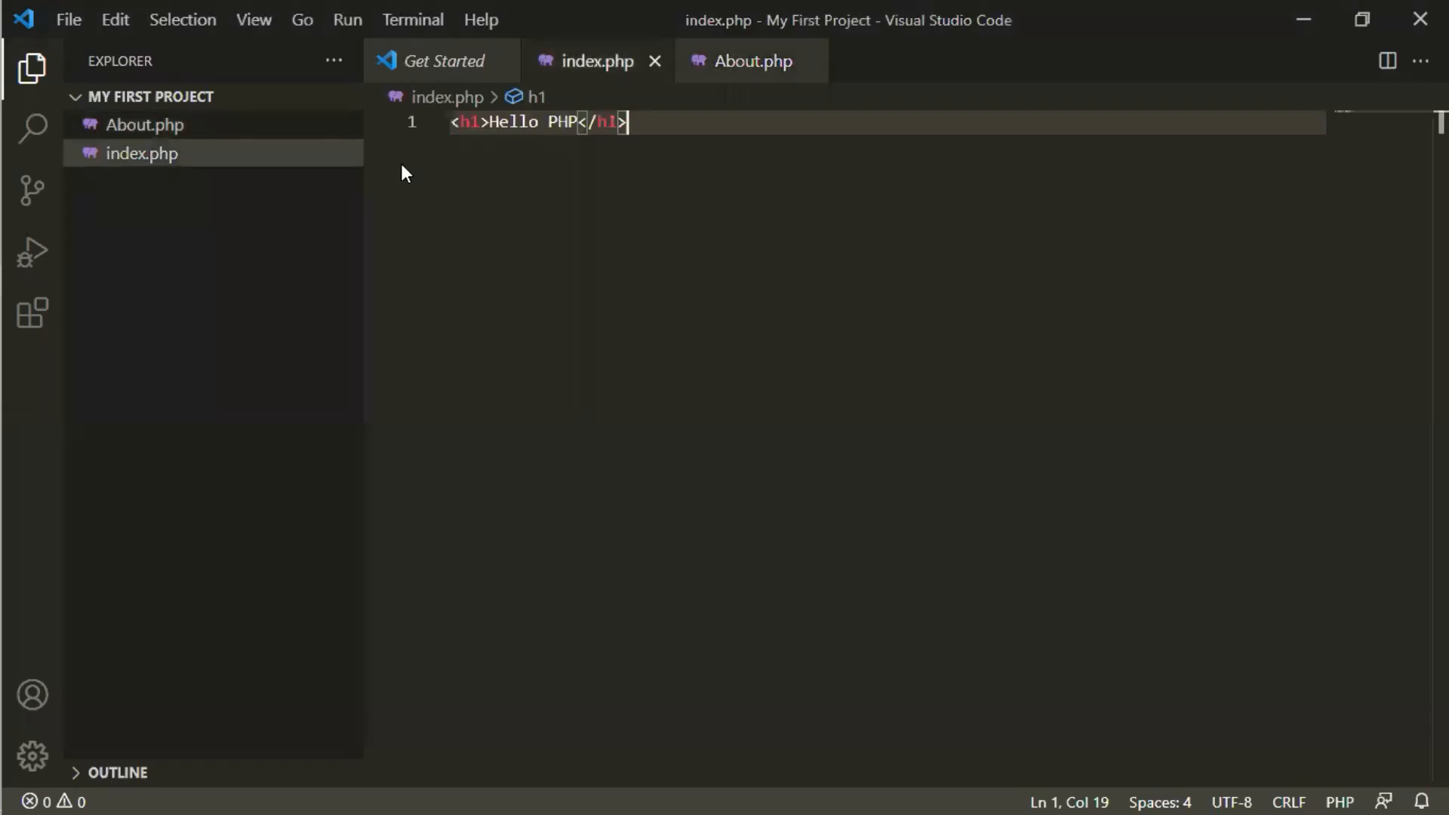
key(alt+Tab)
key(Up)
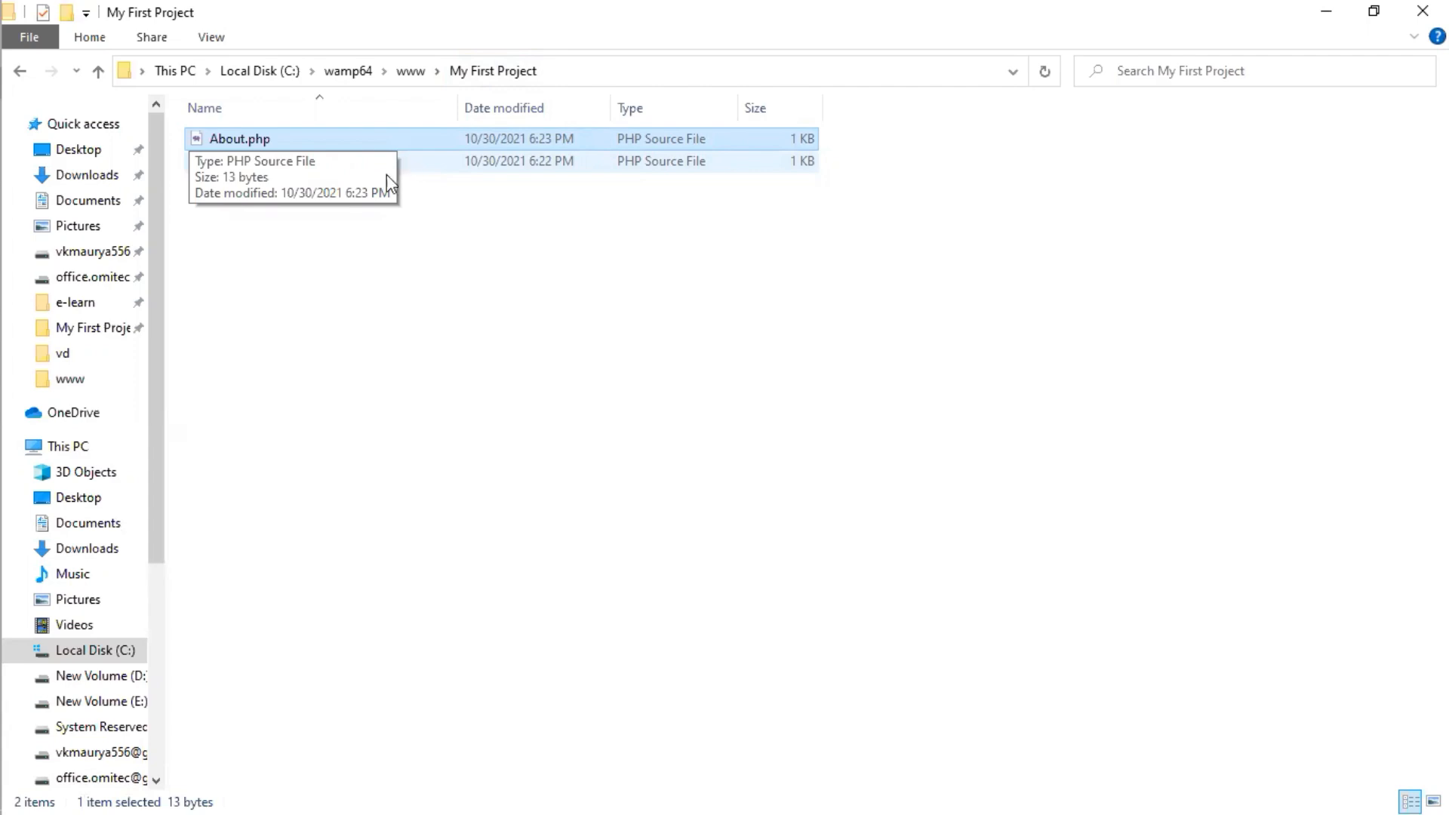
Switch to Chrome and highlight the localhost part of the About.php page address
mouse_move(3, 321)
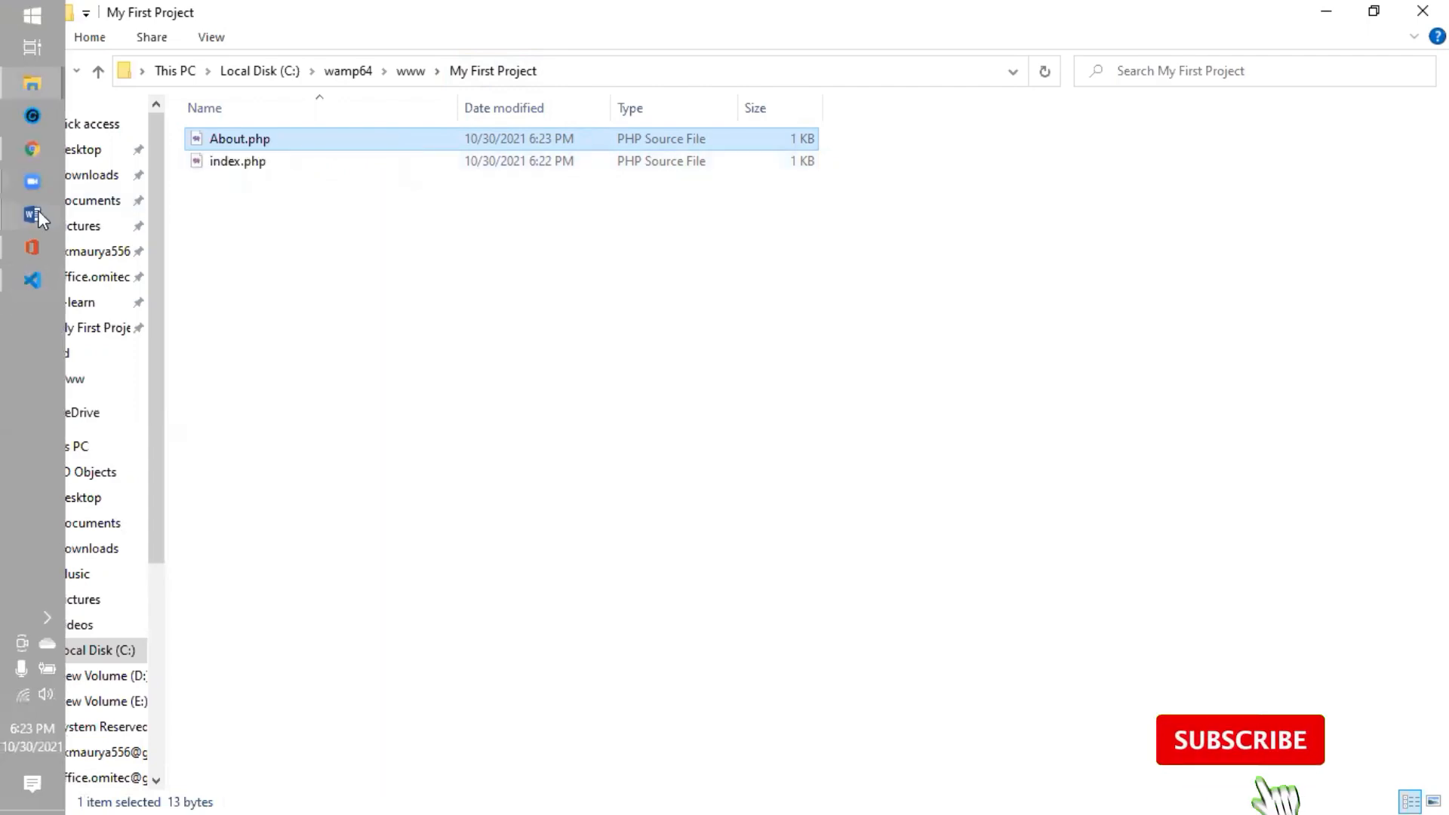
click(145, 113)
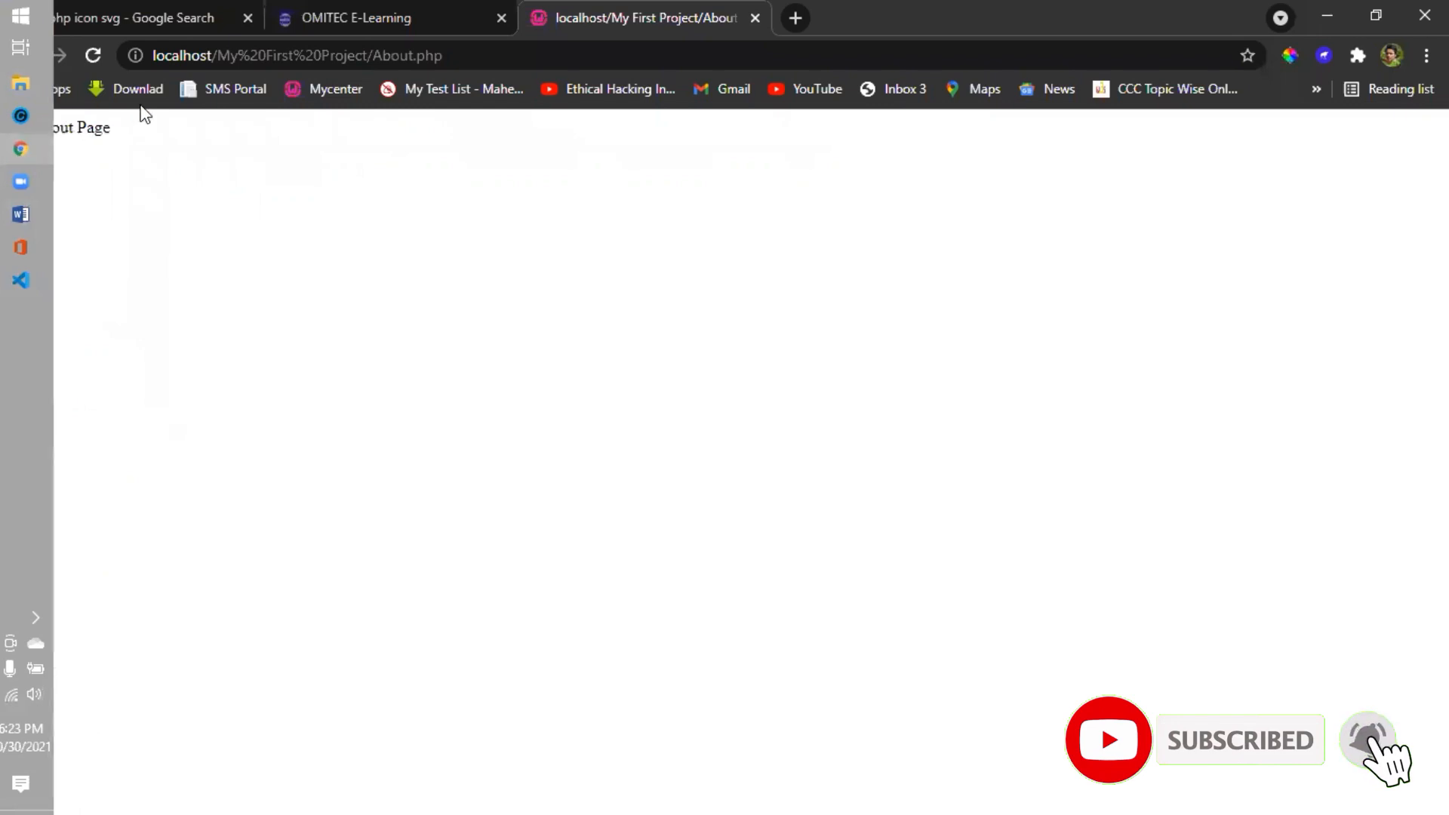
click(191, 50)
double_click(192, 50)
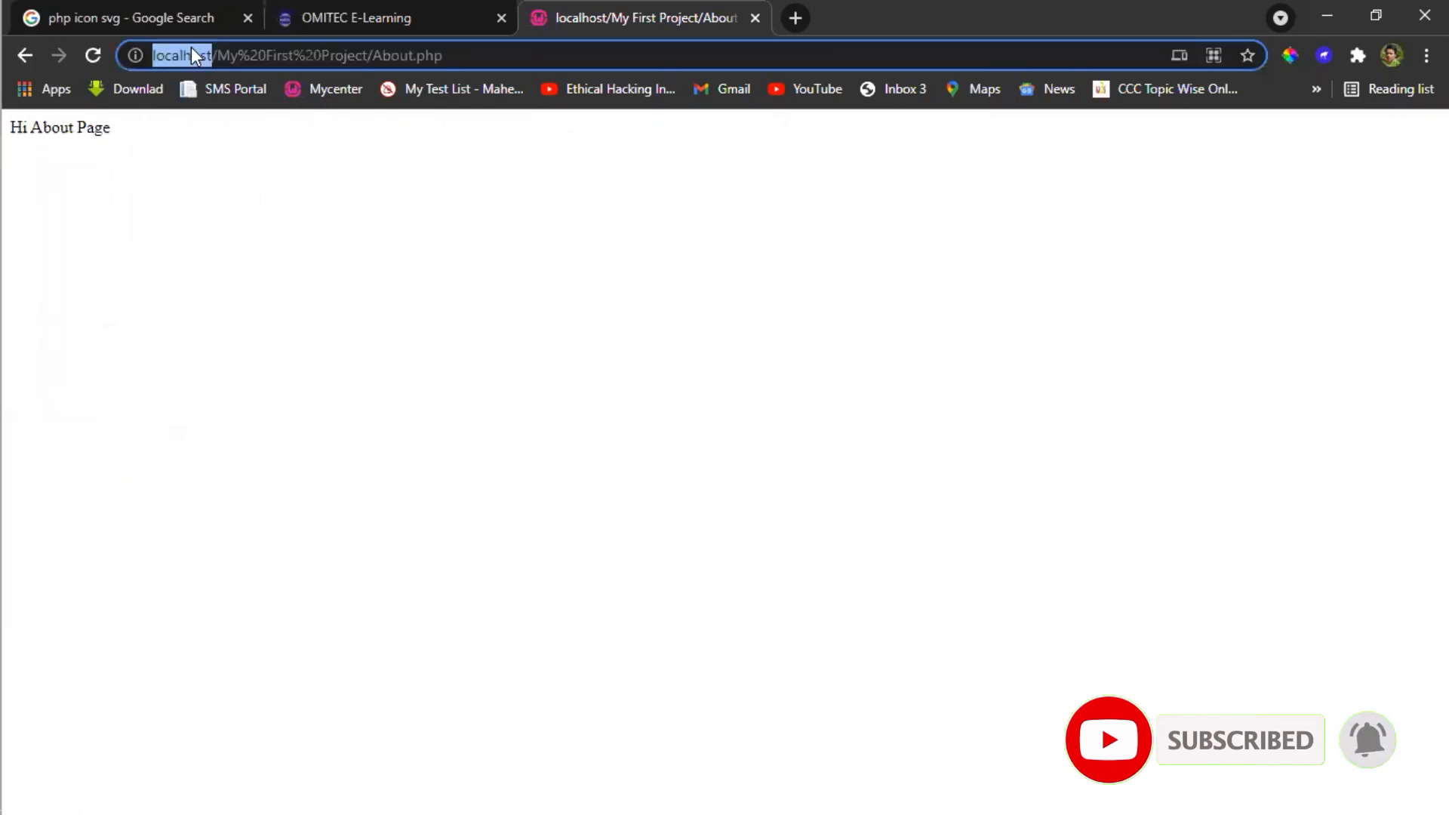